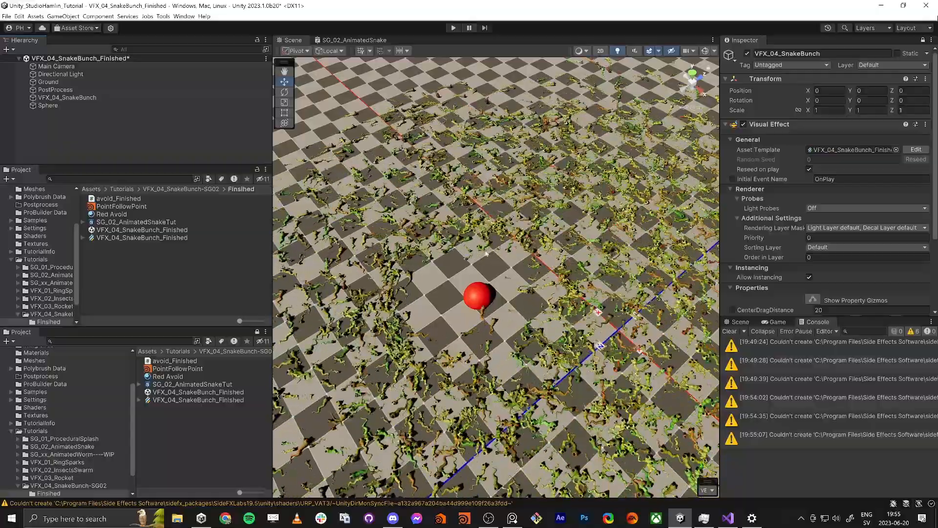
Step: Move the red sphere back and forth among the snakes, leaving it at about X -3.9, Z -3.5
{"action": "left_click", "coordinate": [485, 298]}
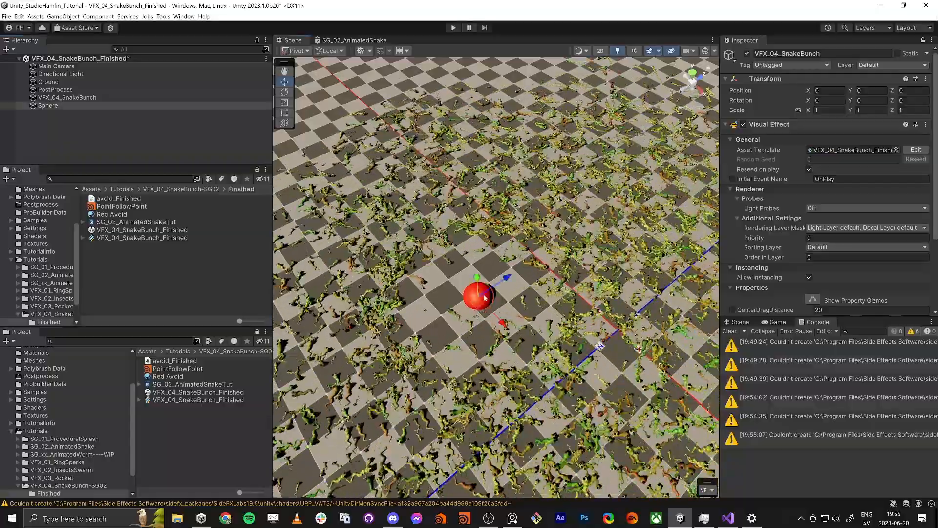
{"action": "left_click_drag", "start_coordinate": [477, 305], "coordinate": [627, 292]}
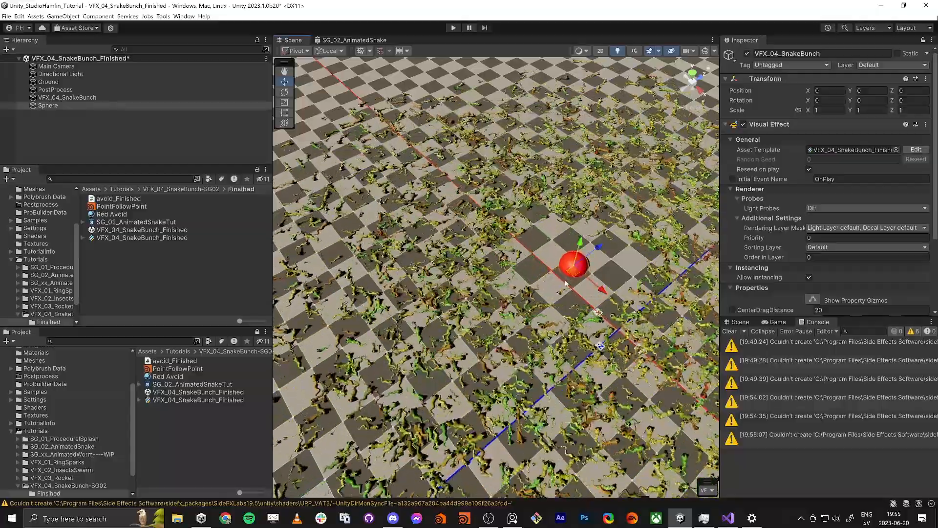
{"action": "left_click_drag", "start_coordinate": [571, 276], "coordinate": [525, 281]}
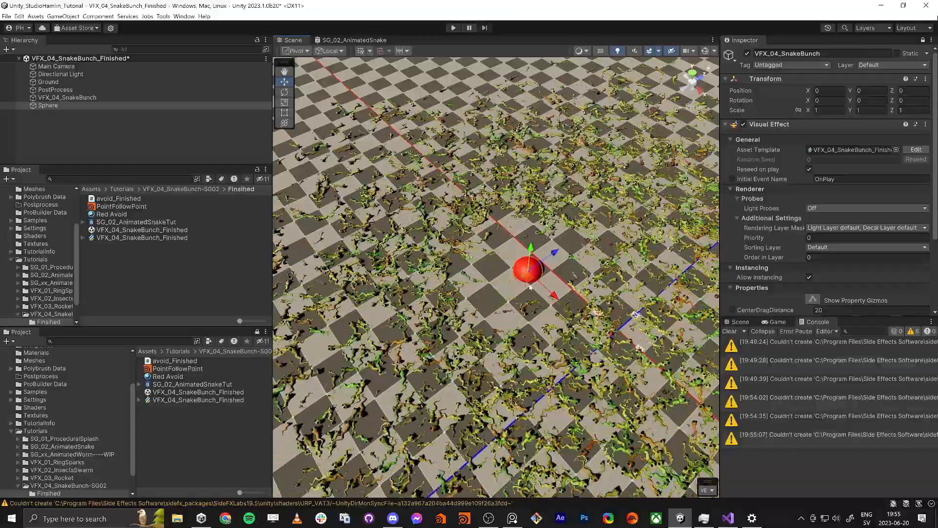
{"action": "left_click_drag", "start_coordinate": [526, 281], "coordinate": [453, 320]}
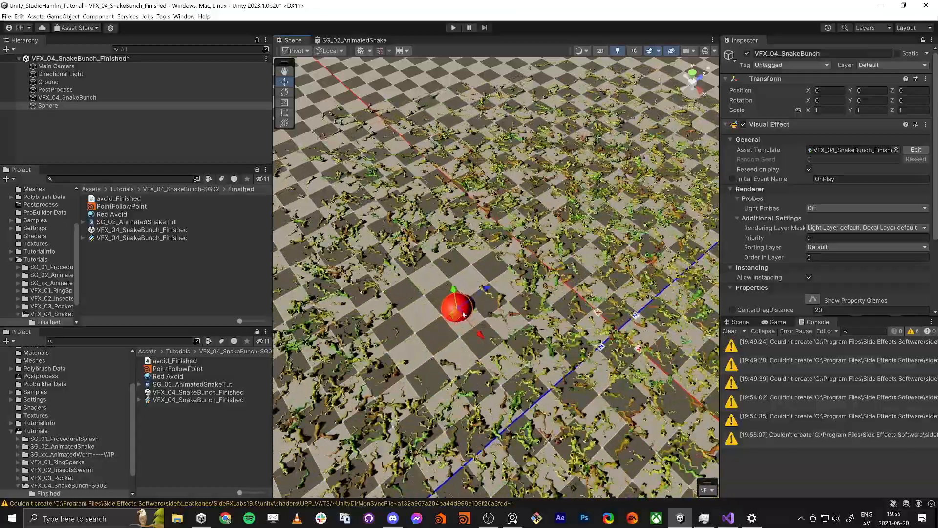
Step: Try a larger avoidDist on the snake visual effect, up to about 8.17, and set it to 2
{"action": "scroll", "coordinate": [771, 234], "scroll_direction": "down", "scroll_amount": 5}
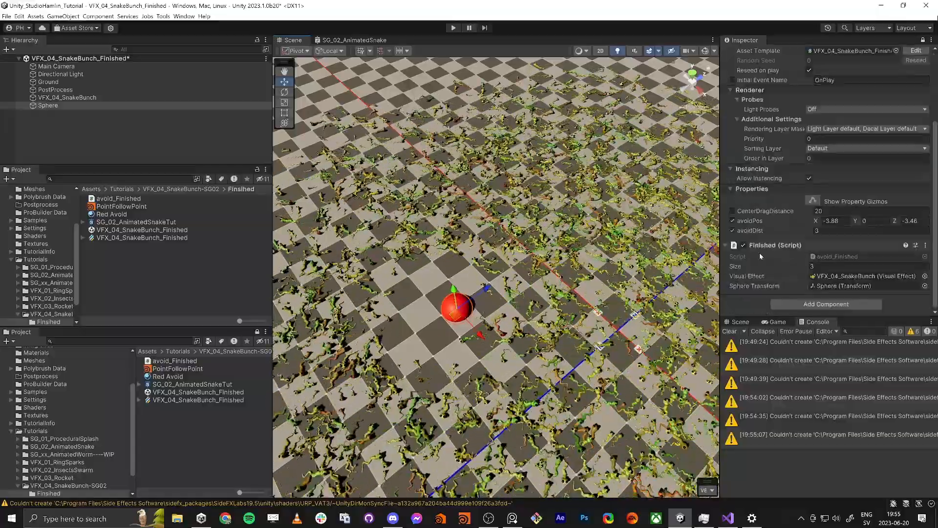
{"action": "left_click_drag", "start_coordinate": [770, 234], "coordinate": [799, 234]}
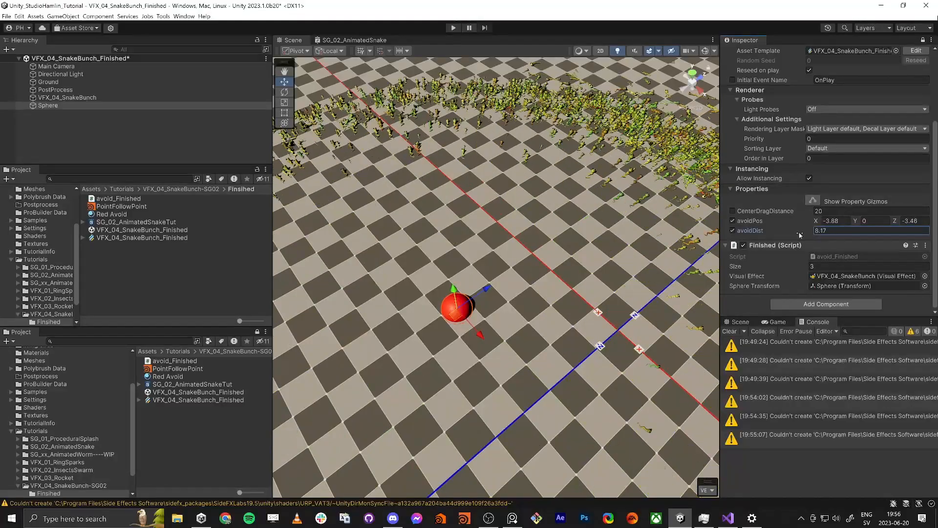
{"action": "type", "text": "2"}
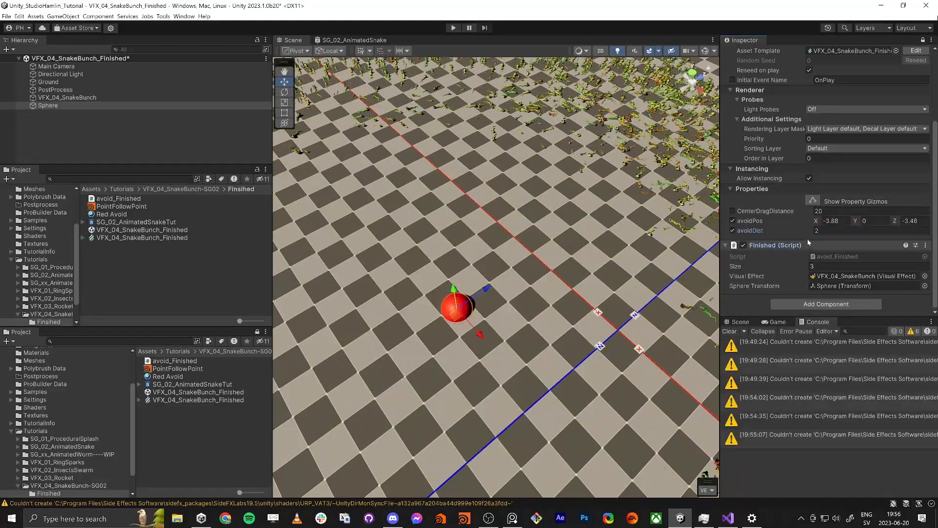
{"action": "key", "text": "Tab"}
{"action": "right_click_drag", "start_coordinate": [464, 316], "coordinate": [591, 267]}
{"action": "key", "text": "w"}
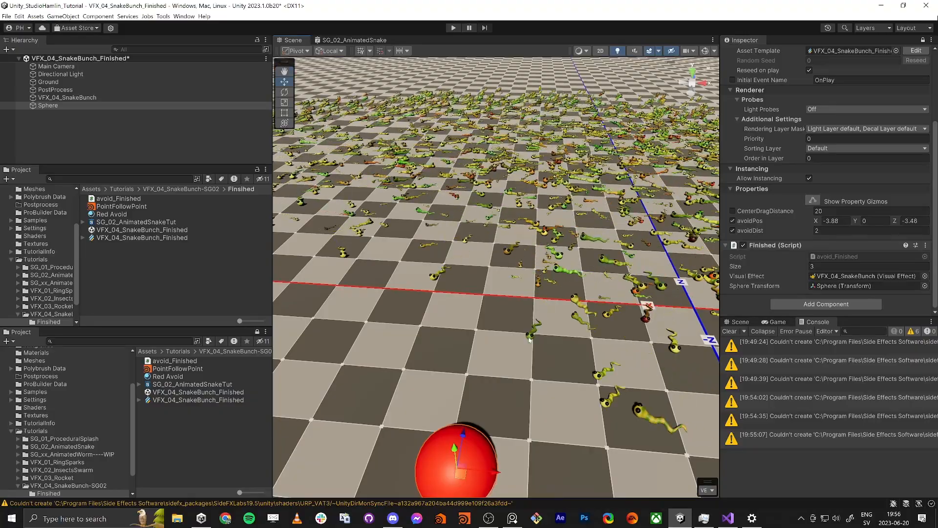
{"action": "right_click_drag", "start_coordinate": [455, 385], "coordinate": [427, 381]}
{"action": "key", "text": "s"}
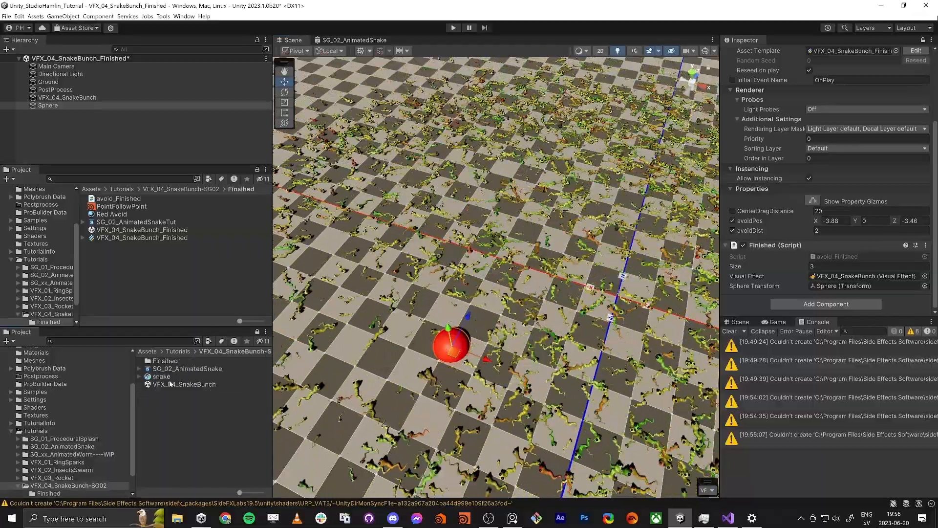
Step: Open the VFX_04_SnakeBunch scene from the VFX_04_SnakeBunch-SG02 folder, saving the changes to the finished scene
{"action": "left_click", "coordinate": [227, 353]}
{"action": "double_click", "coordinate": [166, 384]}
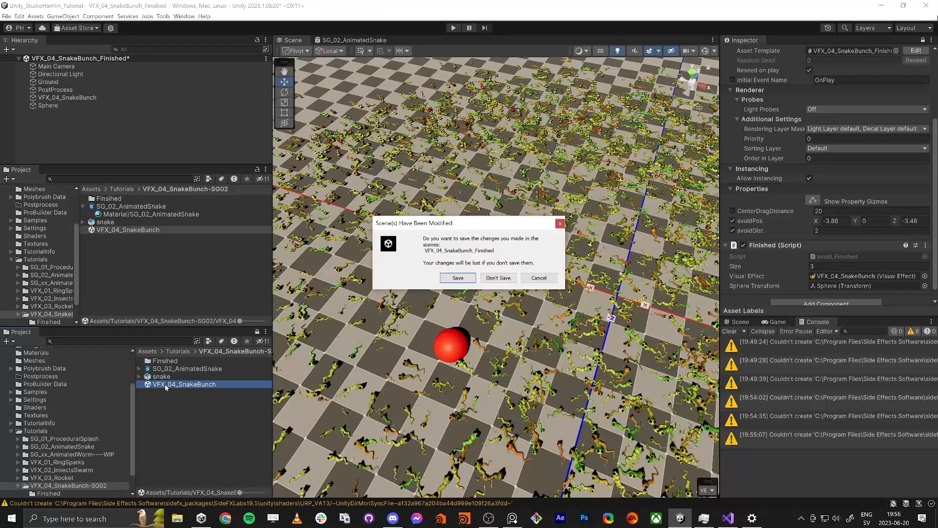
{"action": "left_click", "coordinate": [472, 279]}
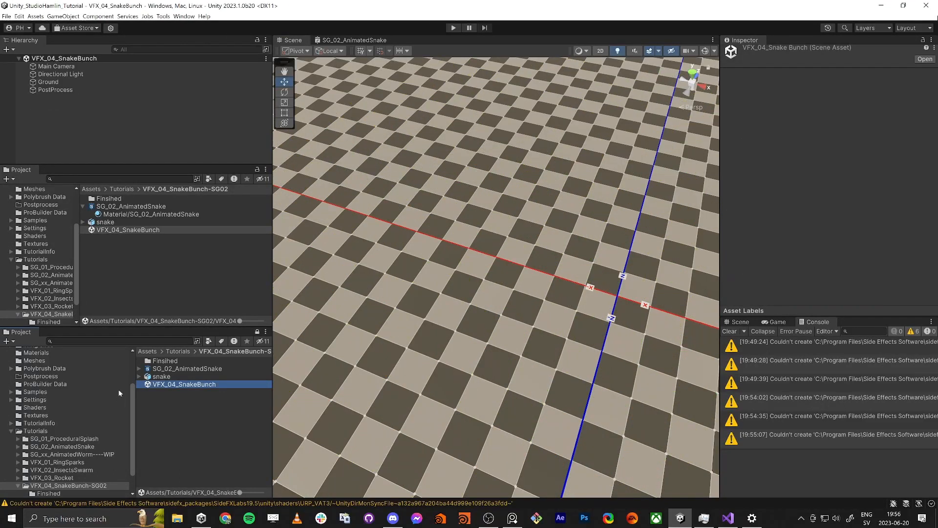
Step: Place the snake model in the scene and set its position to X 0, Y 0, Z 0
{"action": "right_click_drag", "start_coordinate": [437, 361], "coordinate": [478, 344]}
{"action": "left_click_drag", "start_coordinate": [160, 376], "coordinate": [441, 355]}
{"action": "left_click", "coordinate": [825, 112]}
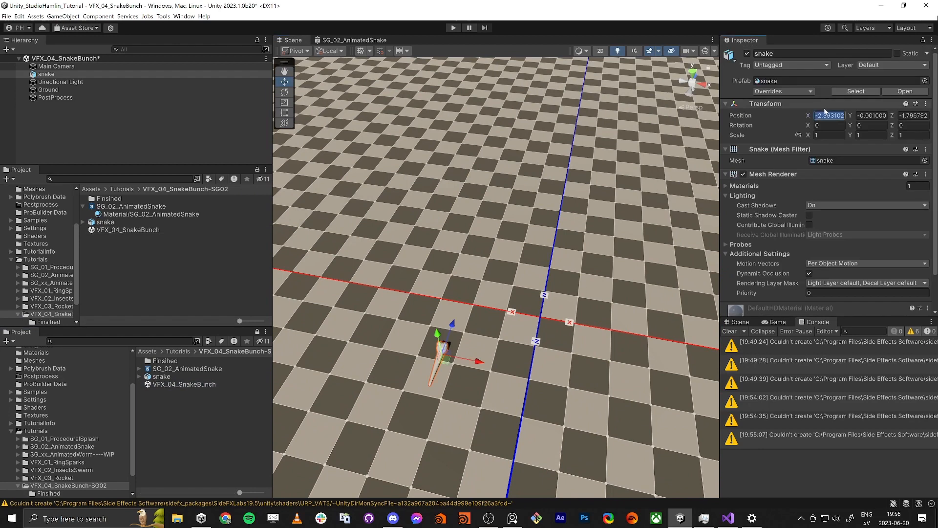
{"action": "type", "text": "0"}
{"action": "key", "text": "Tab"}
{"action": "type", "text": "0"}
{"action": "key", "text": "Tab"}
{"action": "type", "text": "0"}
{"action": "key", "text": "Return"}
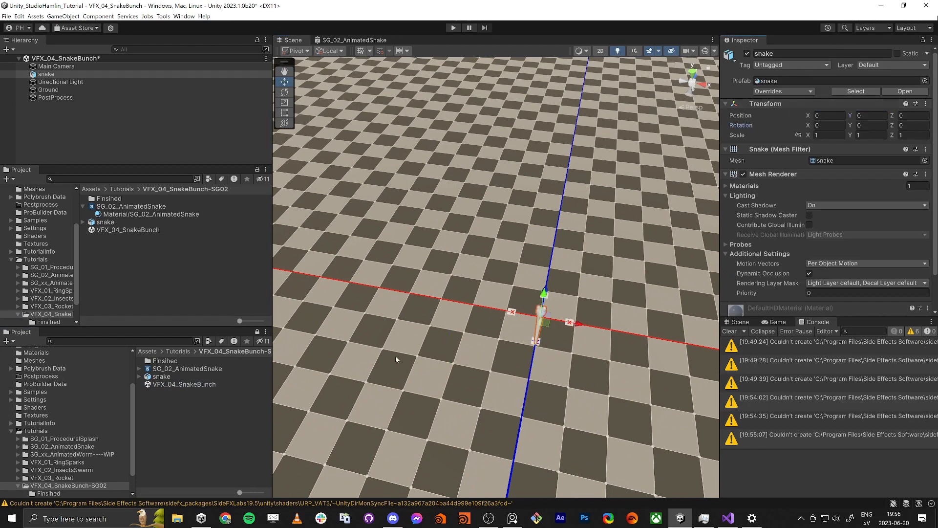
Step: Apply the SG_02_AnimatedSnake material to the snake model in the scene
{"action": "right_click_drag", "start_coordinate": [396, 359], "coordinate": [465, 354]}
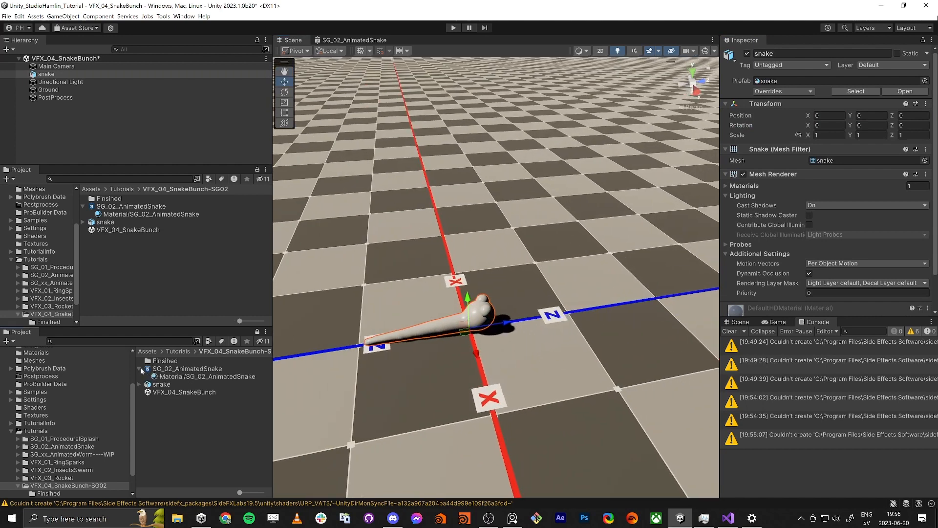
{"action": "left_click_drag", "start_coordinate": [169, 380], "coordinate": [464, 316]}
{"action": "right_click_drag", "start_coordinate": [464, 317], "coordinate": [593, 391]}
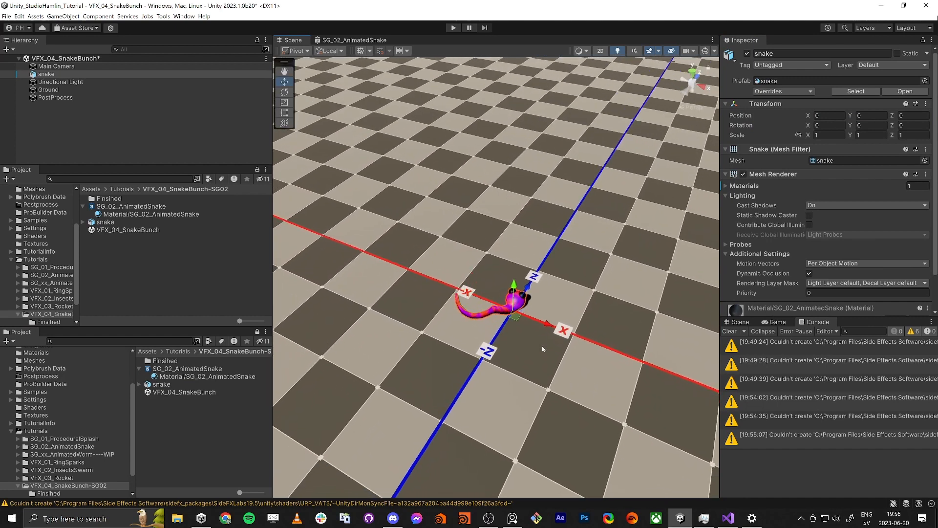
Step: Open the SG_02_AnimatedSnake shader graph in a maximized view and nudge the Time node and its Multiply node slightly together
{"action": "left_click", "coordinate": [185, 369]}
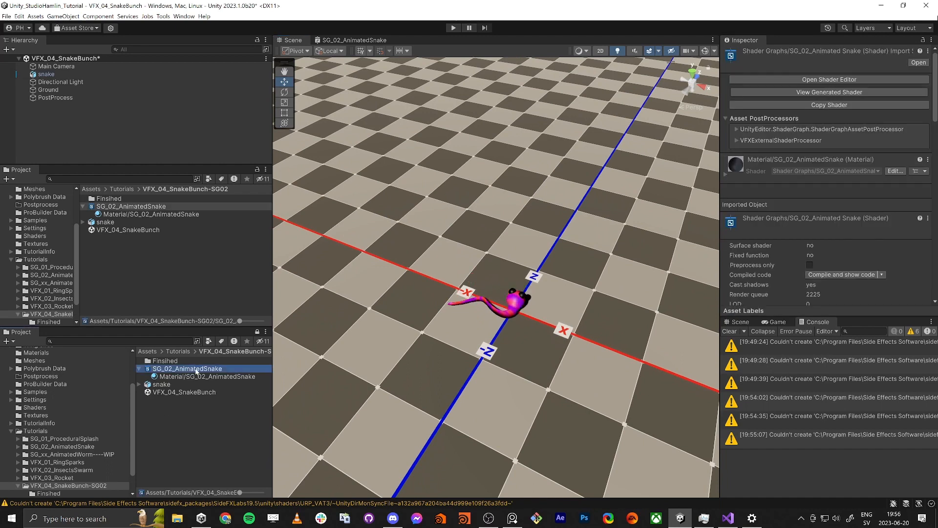
{"action": "double_click", "coordinate": [196, 370]}
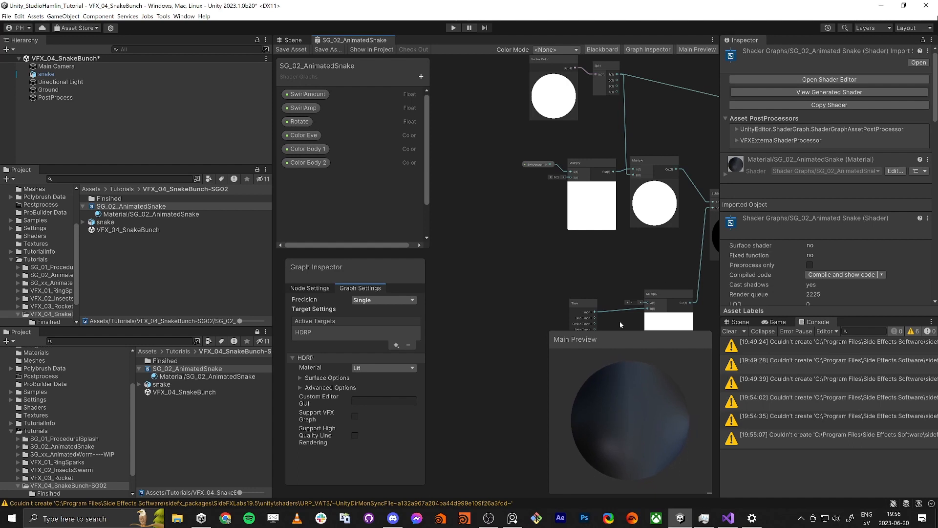
{"action": "key", "text": "shift+space"}
{"action": "middle_click_drag", "start_coordinate": [667, 285], "coordinate": [483, 301]}
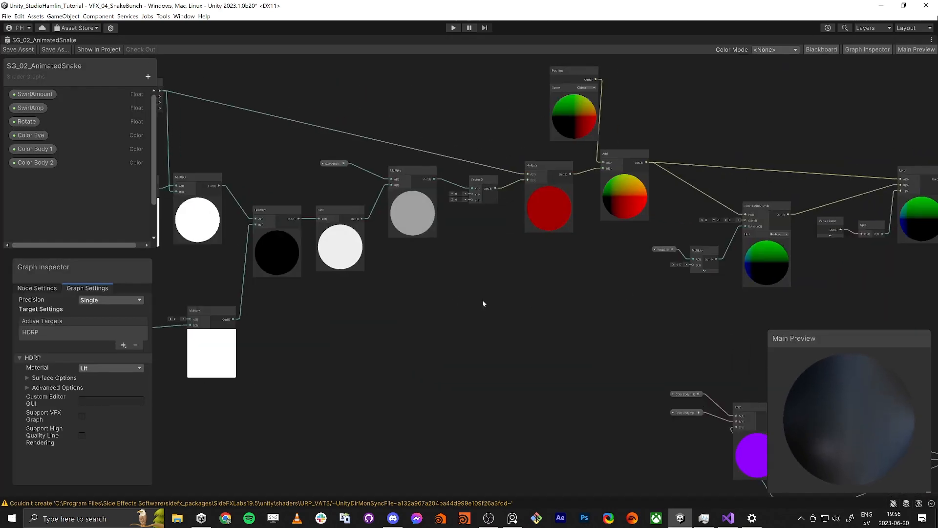
{"action": "scroll", "coordinate": [483, 301], "scroll_direction": "down", "scroll_amount": 7}
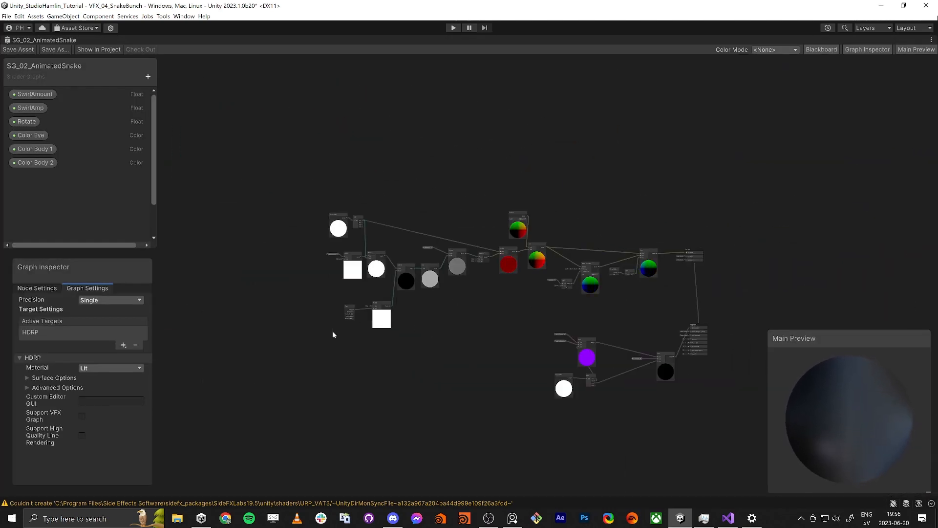
{"action": "left_click_drag", "start_coordinate": [384, 294], "coordinate": [384, 293]}
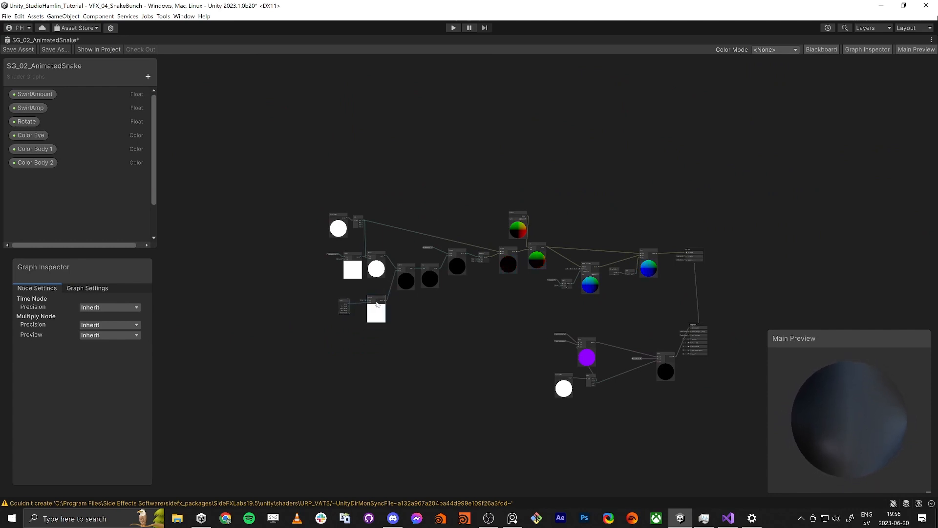
{"action": "scroll", "coordinate": [376, 305], "scroll_direction": "up", "scroll_amount": 3}
{"action": "scroll", "coordinate": [374, 302], "scroll_direction": "up", "scroll_amount": 6}
{"action": "middle_click_drag", "start_coordinate": [373, 299], "coordinate": [484, 316]}
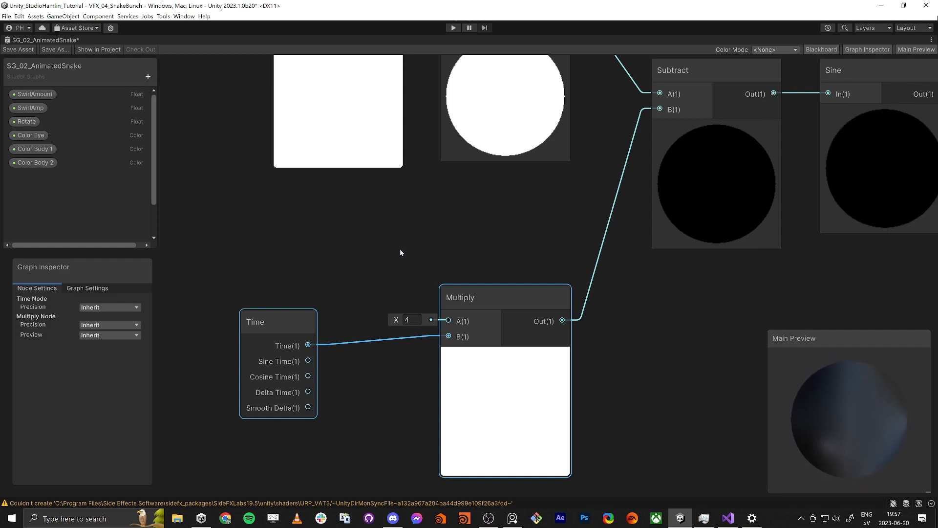
{"action": "right_click", "coordinate": [381, 283]}
{"action": "left_click", "coordinate": [401, 234]}
{"action": "middle_click_drag", "start_coordinate": [470, 235], "coordinate": [468, 283]}
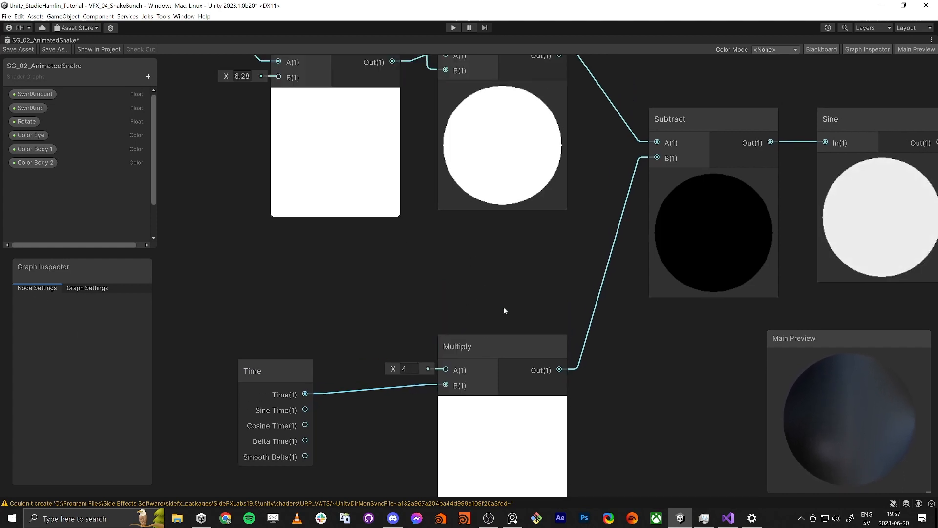
{"action": "left_click_drag", "start_coordinate": [193, 278], "coordinate": [528, 463]}
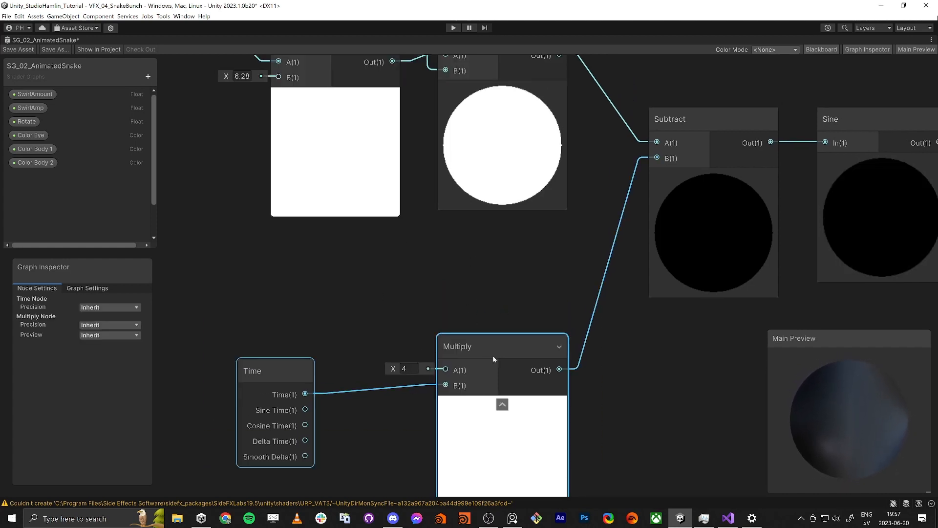
{"action": "middle_click_drag", "start_coordinate": [512, 296], "coordinate": [503, 324]}
{"action": "left_click", "coordinate": [502, 324]}
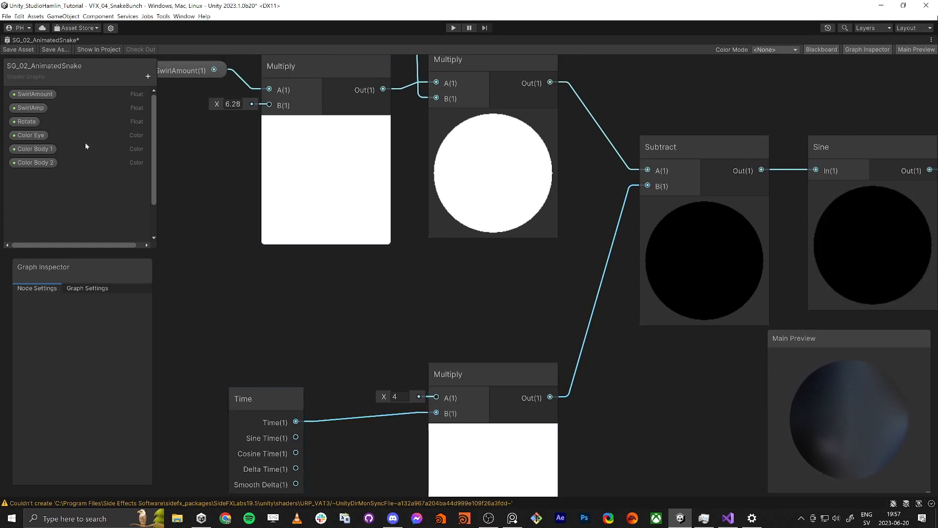
Step: Add a Float property named speed to the shader graph
{"action": "left_click", "coordinate": [148, 76]}
{"action": "left_click", "coordinate": [168, 90]}
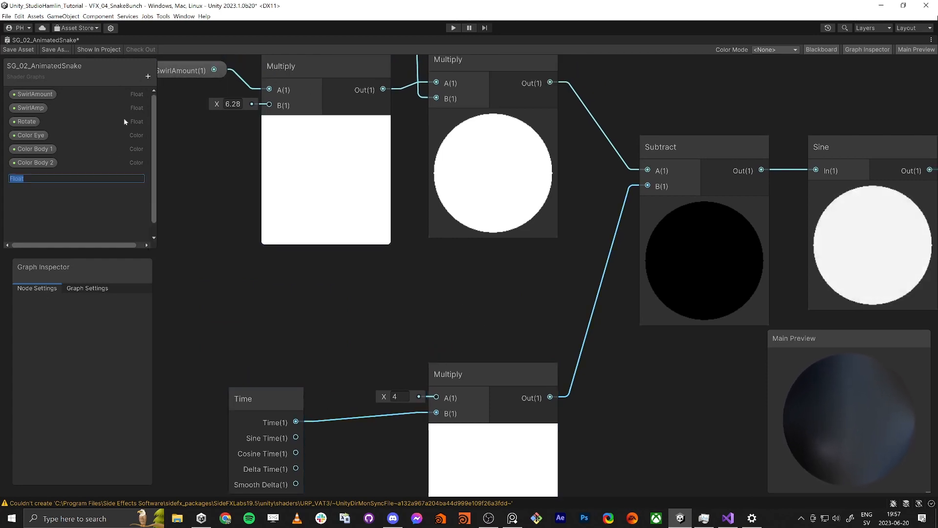
{"action": "type", "text": "speed"}
{"action": "key", "text": "Return"}
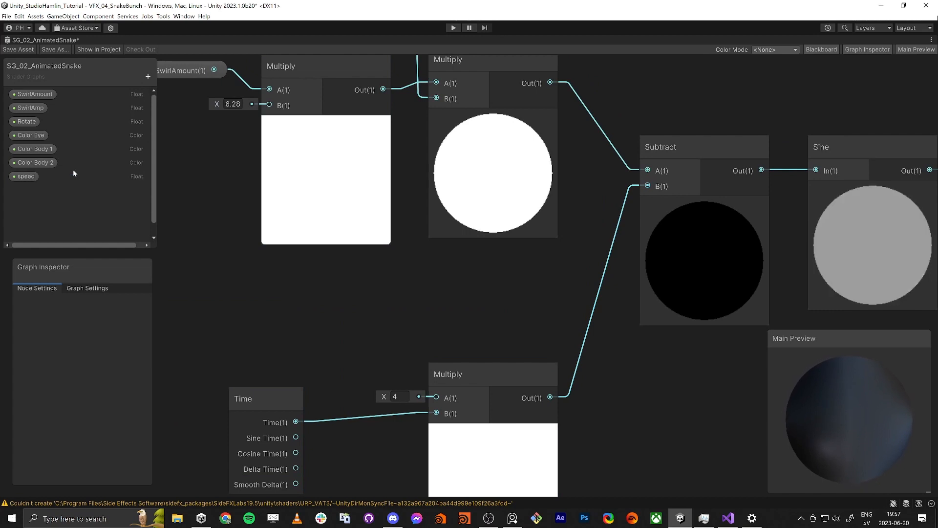
Step: Place the speed property in the graph and connect it to the Subtract node's B input in place of the Multiply output
{"action": "left_click", "coordinate": [26, 176]}
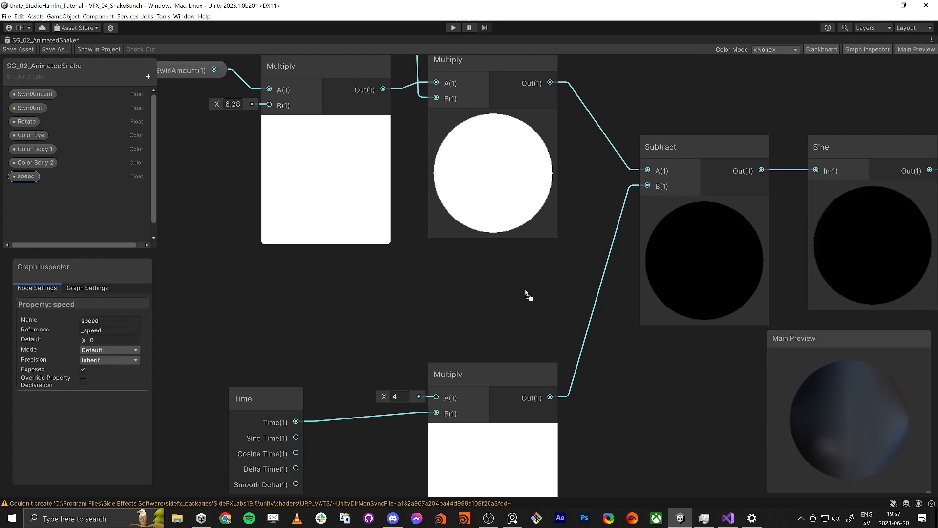
{"action": "left_click_drag", "start_coordinate": [527, 294], "coordinate": [528, 296]}
{"action": "left_click_drag", "start_coordinate": [648, 185], "coordinate": [534, 284]}
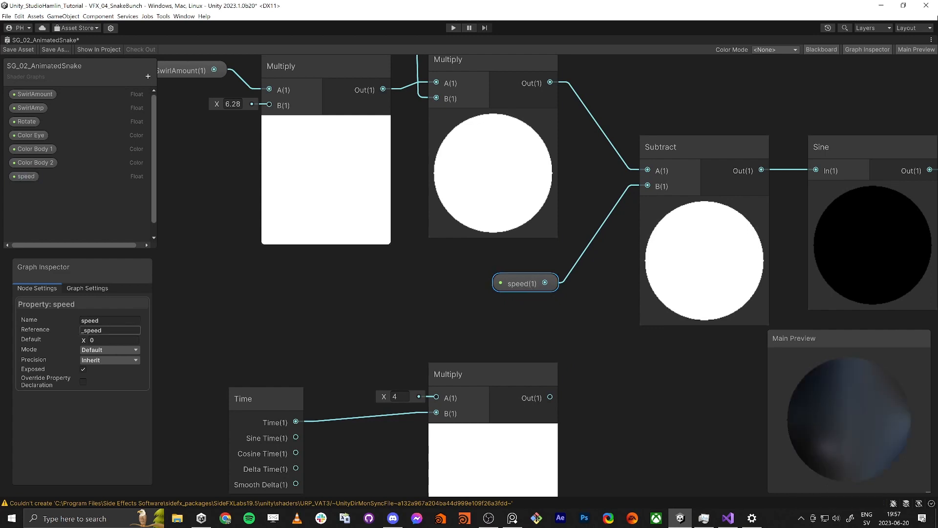
Step: Enable Support VFX Graph in the shader graph's settings, then save and close the graph
{"action": "left_click", "coordinate": [87, 289]}
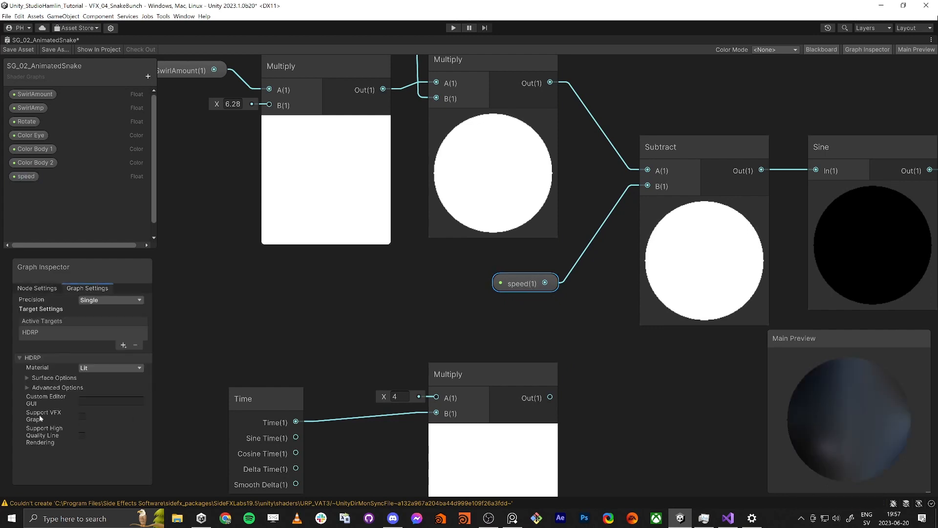
{"action": "mouse_move", "coordinate": [52, 415]}
{"action": "left_click", "coordinate": [393, 326]}
{"action": "key", "text": "shift+space"}
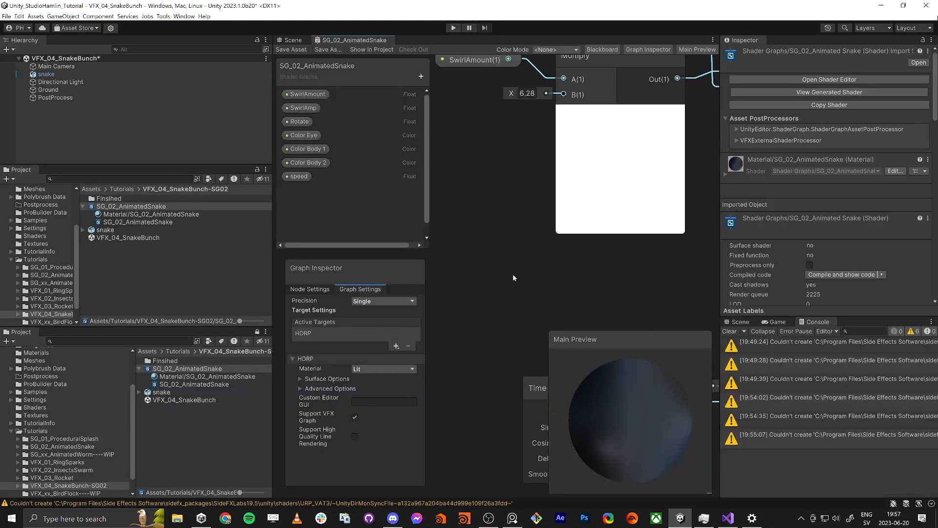
{"action": "middle_click", "coordinate": [334, 42]}
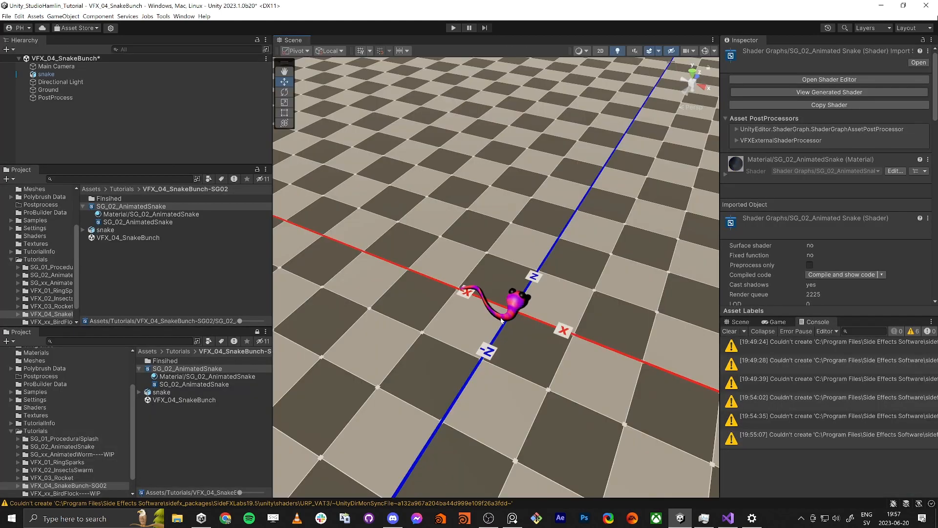
Step: Create a Visual Effect Graph asset named VFX_04_SnakeBunch in the VFX_04_SnakeBunch-SG02 folder
{"action": "left_click", "coordinate": [139, 369]}
{"action": "right_click", "coordinate": [183, 409]}
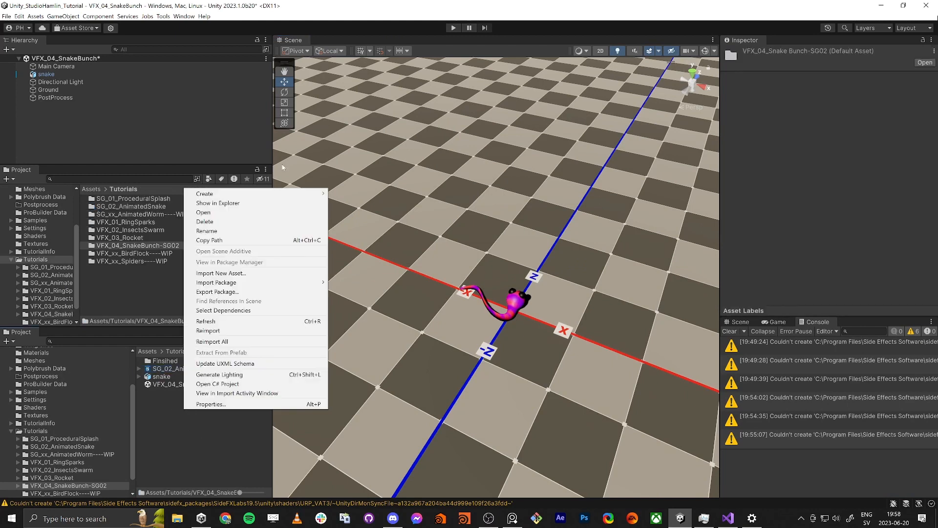
{"action": "mouse_move", "coordinate": [288, 195]}
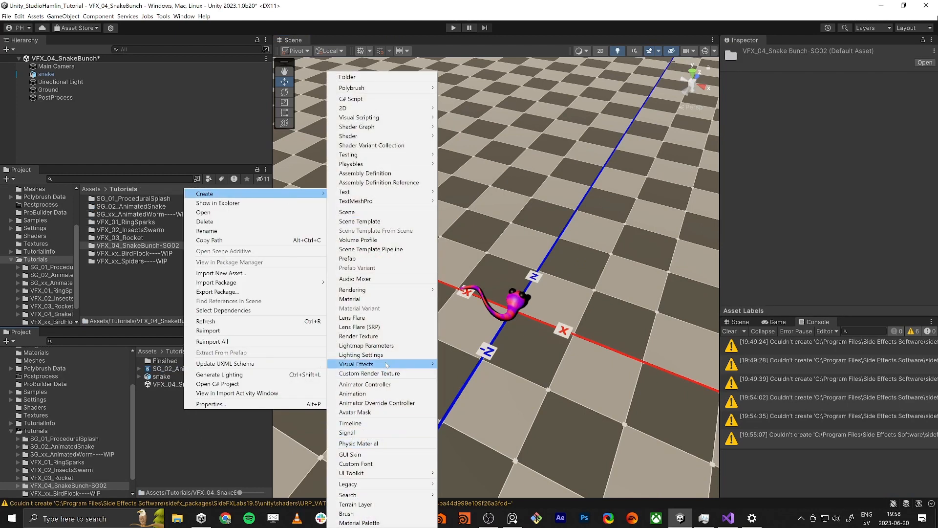
{"action": "mouse_move", "coordinate": [386, 364]}
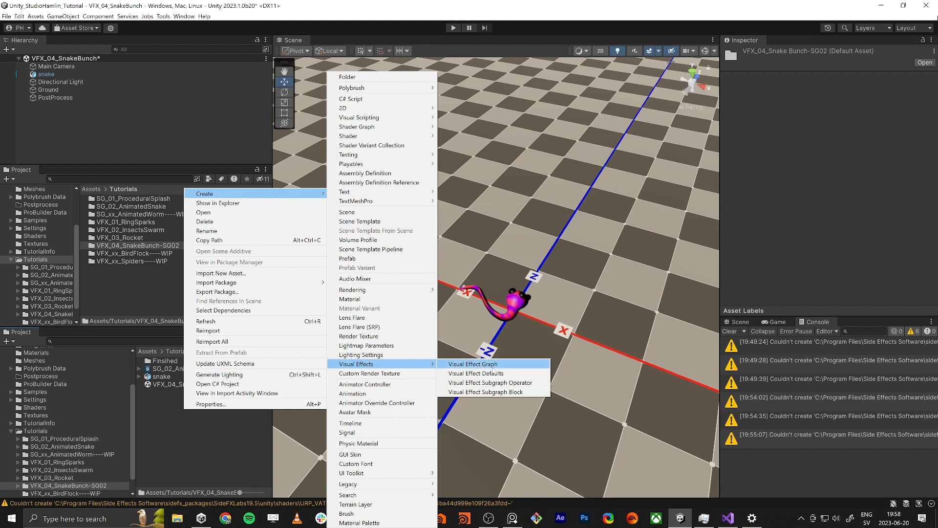
{"action": "left_click", "coordinate": [491, 364]}
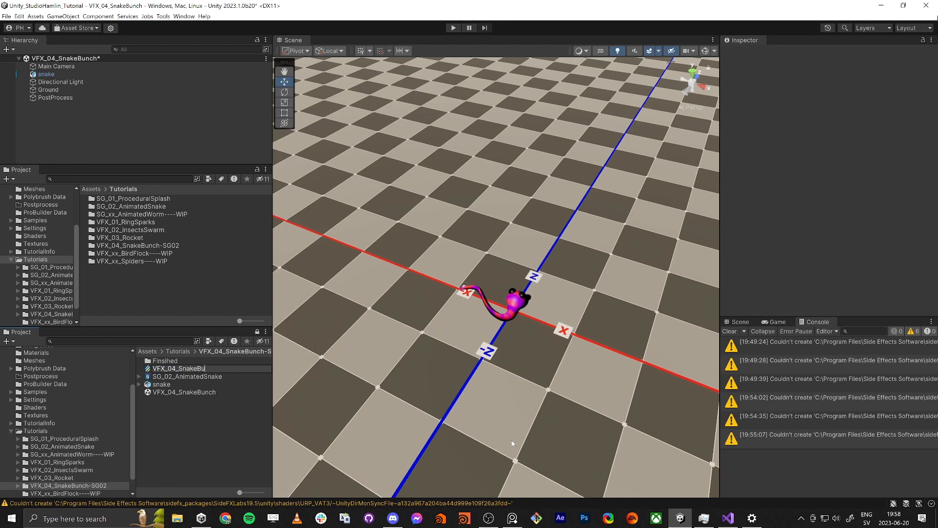
{"action": "type", "text": "VFX_04_SnakeBunch"}
{"action": "key", "text": "Return"}
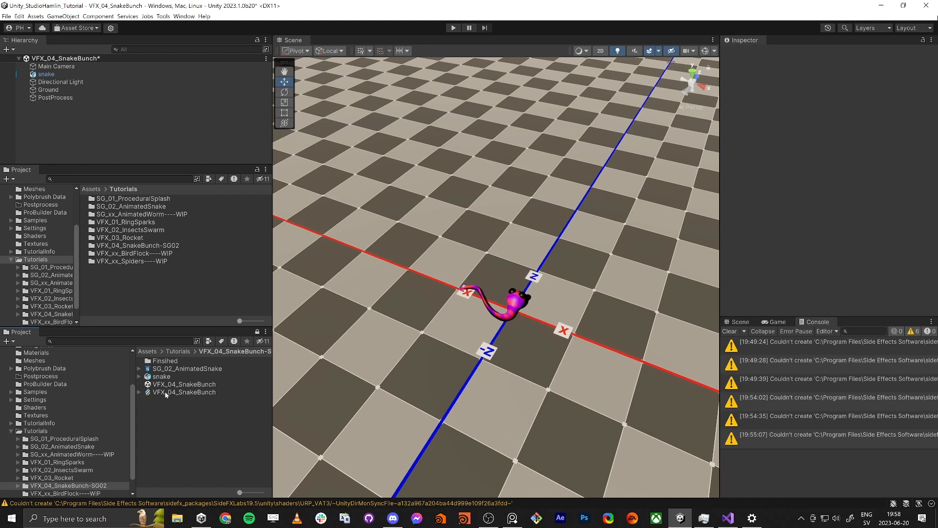
Step: Place the VFX_04_SnakeBunch effect in the scene at position 0, 0, 0 and delete the original snake object
{"action": "left_click_drag", "start_coordinate": [166, 395], "coordinate": [562, 289]}
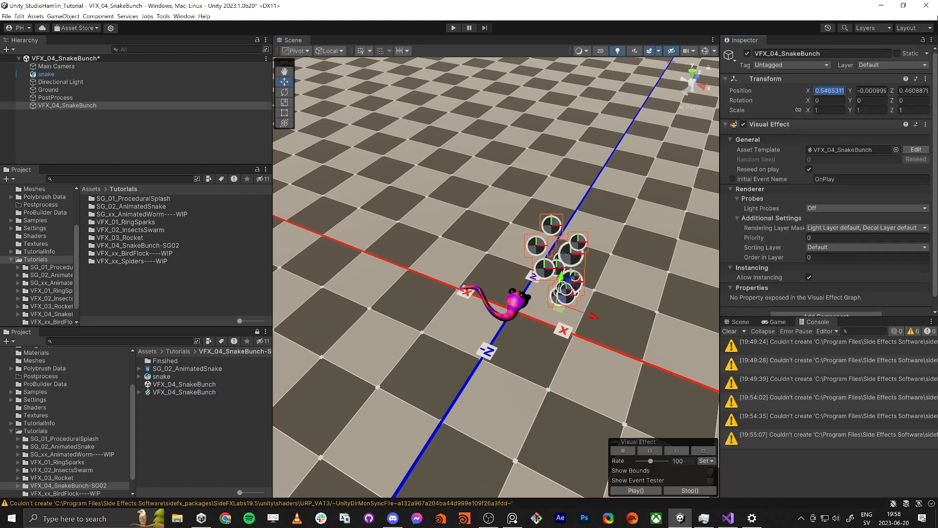
{"action": "type", "text": "0"}
{"action": "key", "text": "Tab"}
{"action": "type", "text": "0"}
{"action": "key", "text": "Tab"}
{"action": "type", "text": "0"}
{"action": "key", "text": "Tab"}
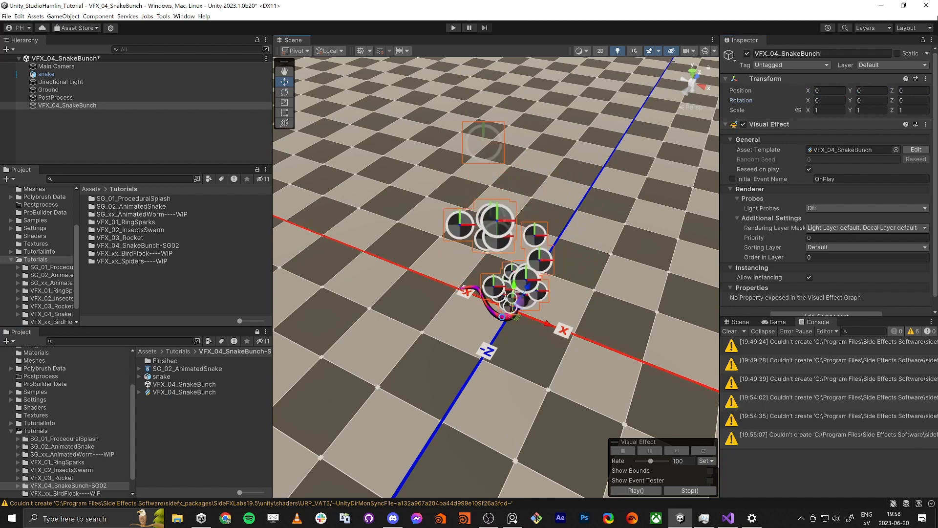
{"action": "left_click", "coordinate": [490, 307]}
{"action": "key", "text": "Delete"}
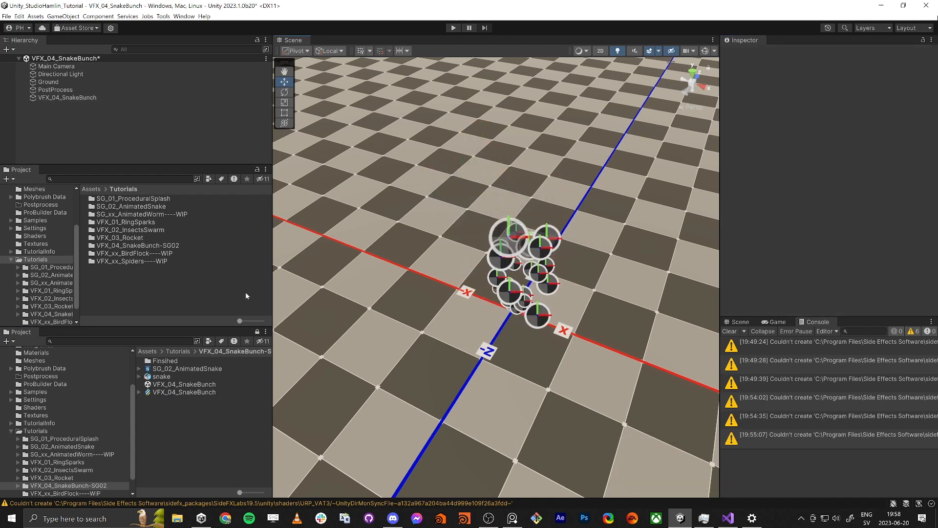
Step: Open the VFX_04_SnakeBunch visual effect graph for editing and hide its blackboard
{"action": "left_click", "coordinate": [189, 392]}
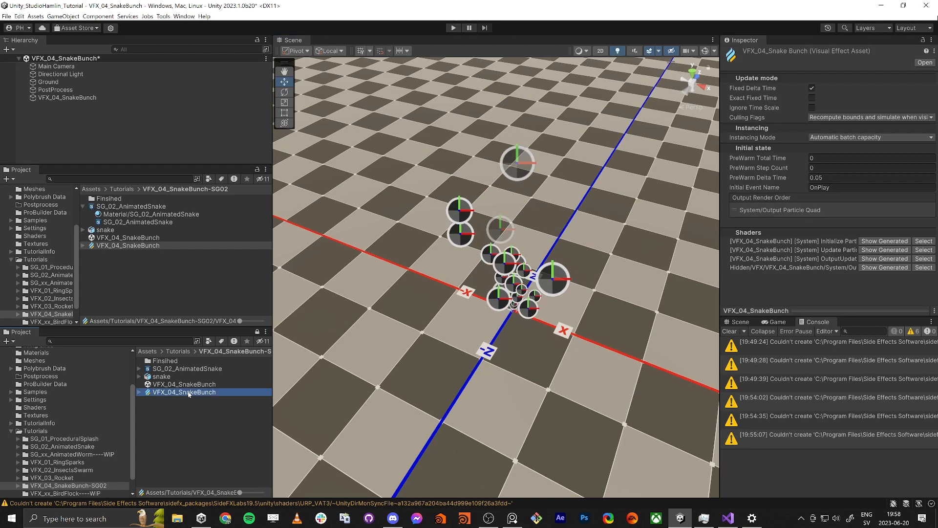
{"action": "double_click", "coordinate": [238, 393]}
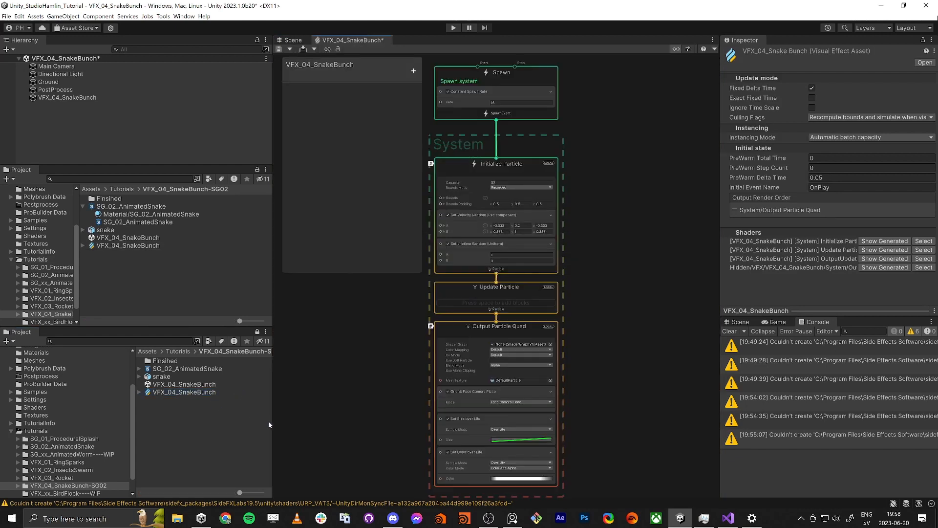
{"action": "left_click", "coordinate": [677, 49]}
Step: Replace the Constant Spawn Rate block in the Spawn context with a Single Burst block with a Count of 50
{"action": "middle_click_drag", "start_coordinate": [468, 181], "coordinate": [368, 262]}
{"action": "scroll", "coordinate": [422, 210], "scroll_direction": "up", "scroll_amount": 5}
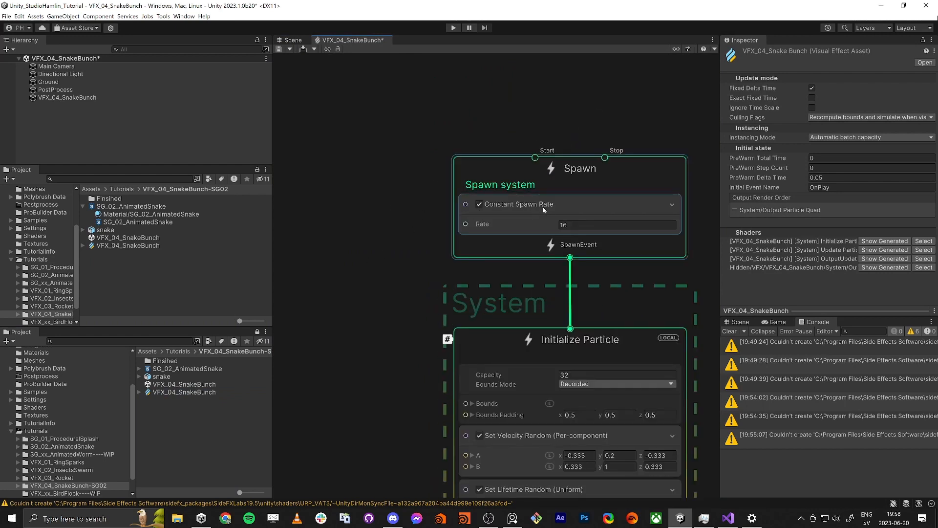
{"action": "scroll", "coordinate": [412, 247], "scroll_direction": "up", "scroll_amount": 1}
{"action": "middle_click_drag", "start_coordinate": [411, 248], "coordinate": [371, 340]}
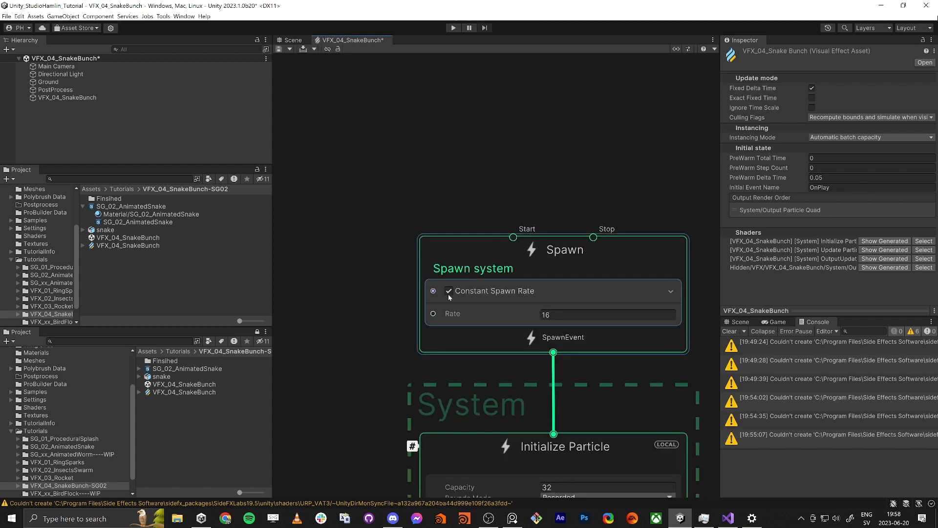
{"action": "right_click", "coordinate": [477, 286]}
{"action": "left_click", "coordinate": [498, 359]}
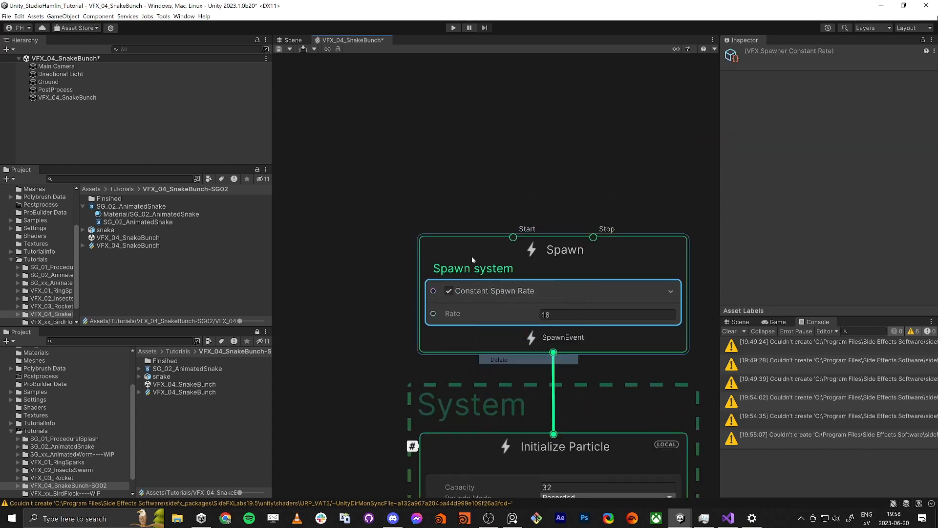
{"action": "left_click", "coordinate": [454, 242]}
{"action": "key", "text": "space"}
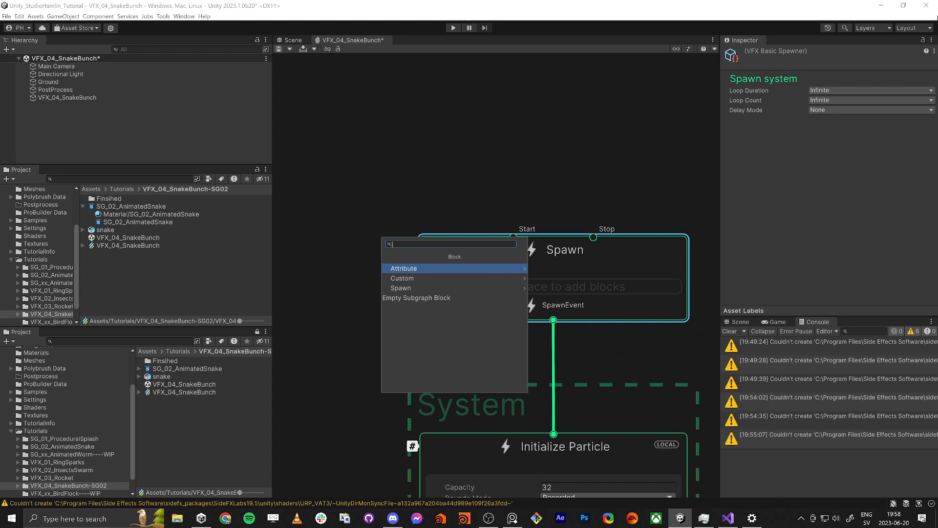
{"action": "type", "text": "burst"}
{"action": "key", "text": "Return"}
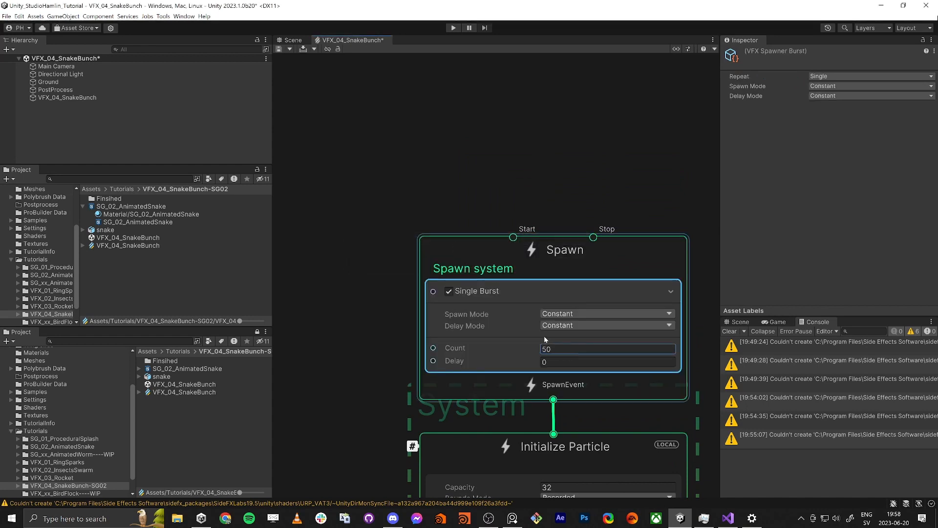
Step: Delete the Set Velocity Random and Set Lifetime Random blocks from the Initialize Particle context
{"action": "middle_click_drag", "start_coordinate": [341, 335], "coordinate": [362, 194]}
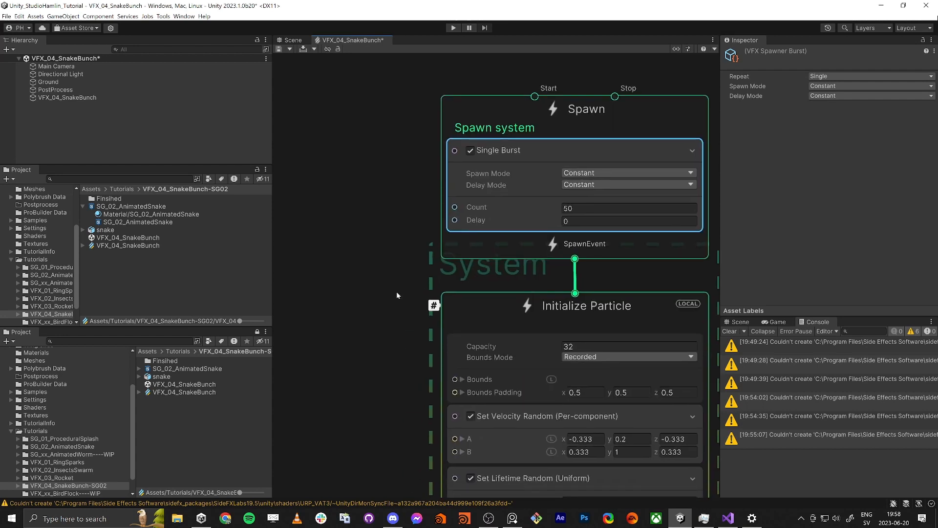
{"action": "middle_click_drag", "start_coordinate": [397, 291], "coordinate": [371, 184]}
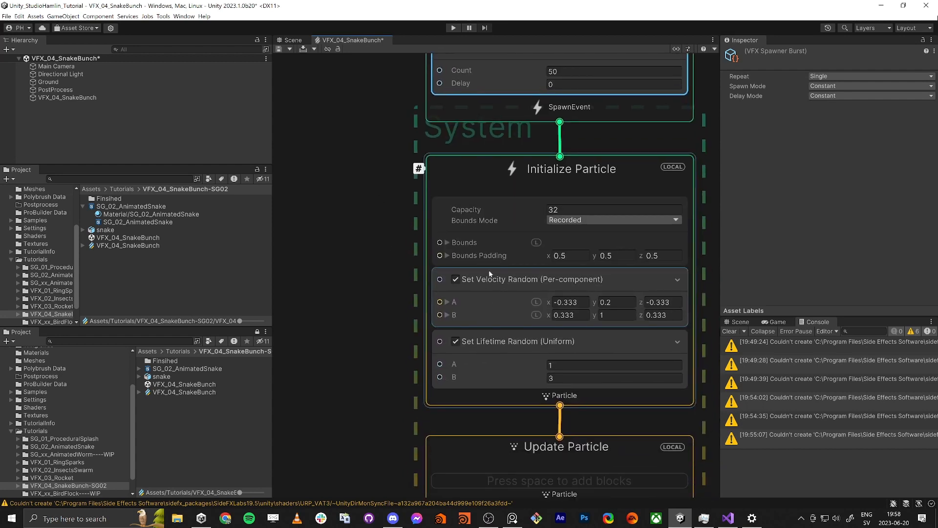
{"action": "right_click", "coordinate": [484, 272]}
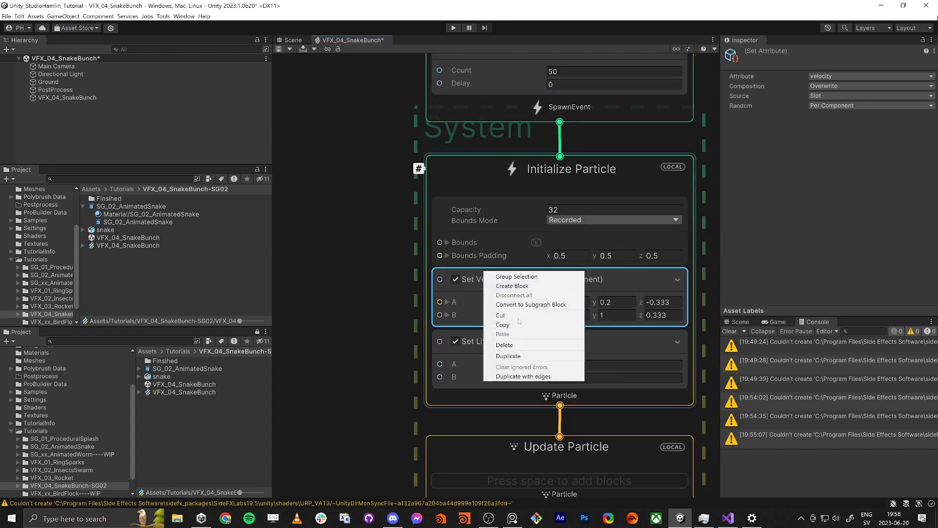
{"action": "left_click", "coordinate": [518, 344]}
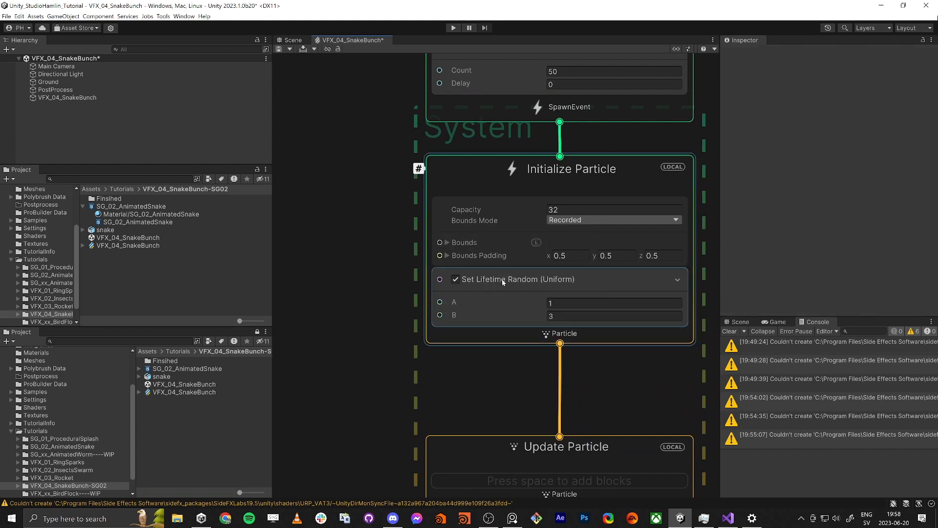
{"action": "right_click", "coordinate": [501, 279]}
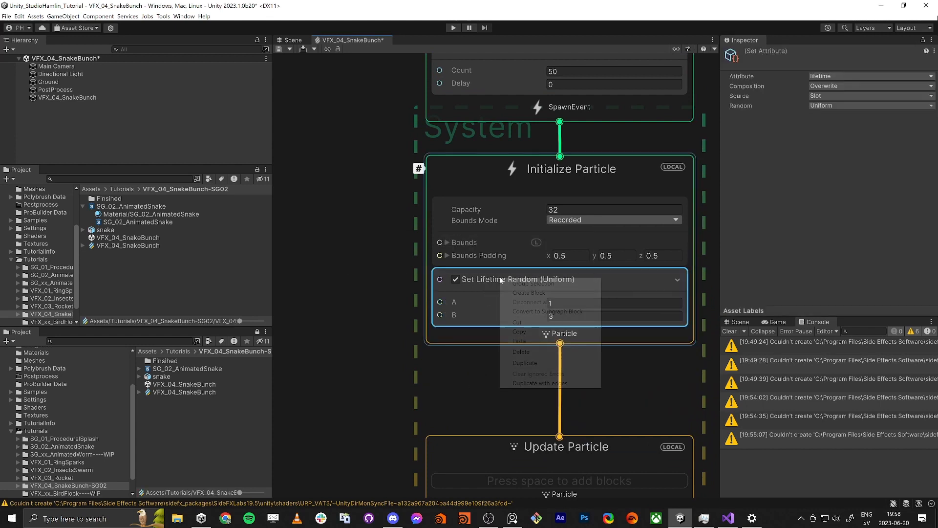
{"action": "left_click", "coordinate": [531, 350]}
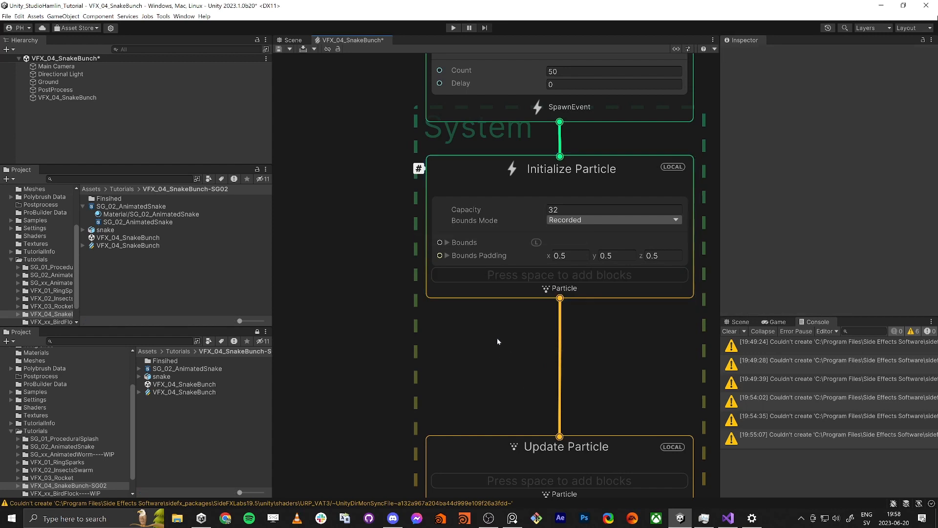
Step: Delete the Output Particle Quad context and space out the Initialize Particle and Update Particle contexts beneath Spawn
{"action": "scroll", "coordinate": [474, 162], "scroll_direction": "down", "scroll_amount": 5}
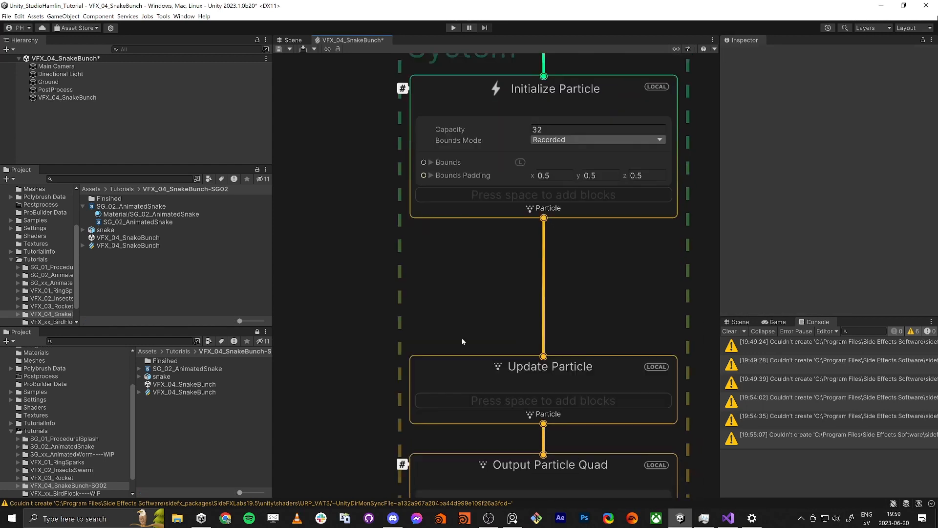
{"action": "left_click", "coordinate": [472, 280]}
{"action": "scroll", "coordinate": [461, 391], "scroll_direction": "down", "scroll_amount": 3}
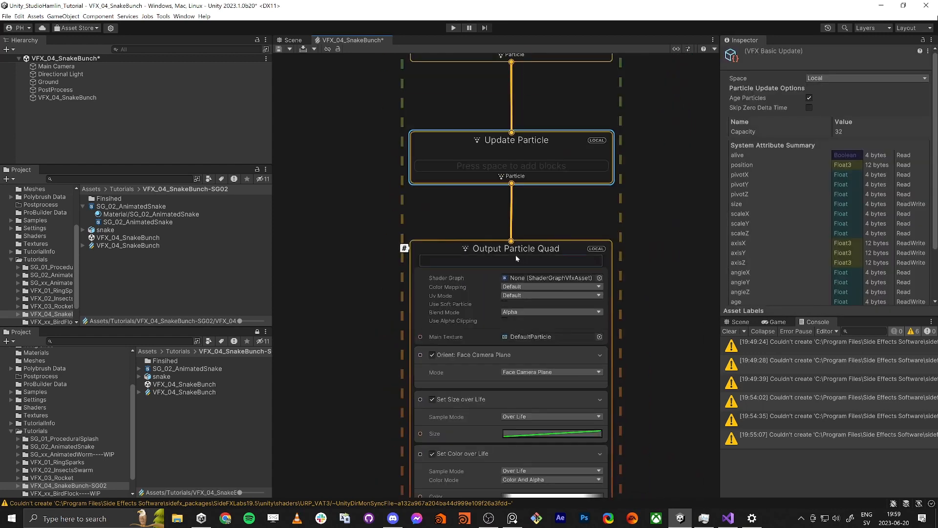
{"action": "left_click", "coordinate": [505, 245]}
{"action": "key", "text": "Delete"}
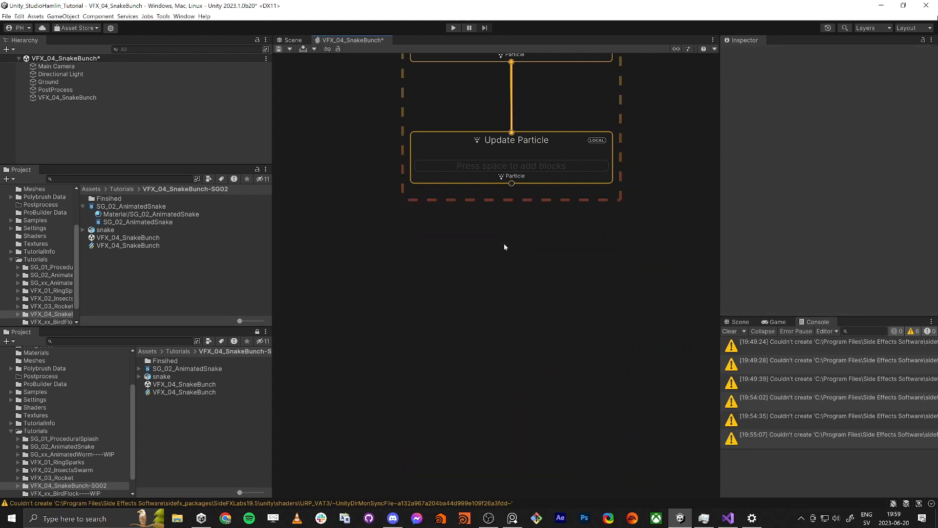
{"action": "scroll", "coordinate": [496, 254], "scroll_direction": "down", "scroll_amount": 4}
{"action": "left_click_drag", "start_coordinate": [489, 290], "coordinate": [494, 315]}
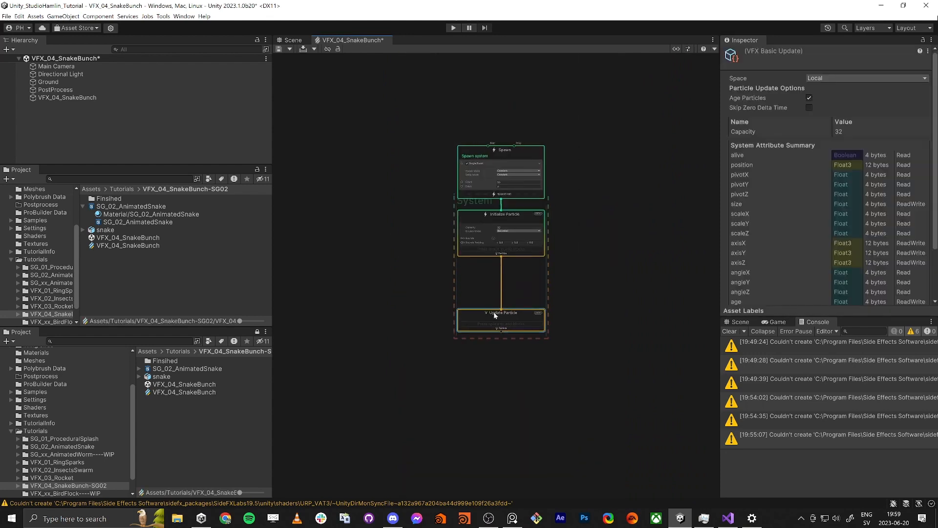
{"action": "left_click_drag", "start_coordinate": [496, 217], "coordinate": [497, 231]}
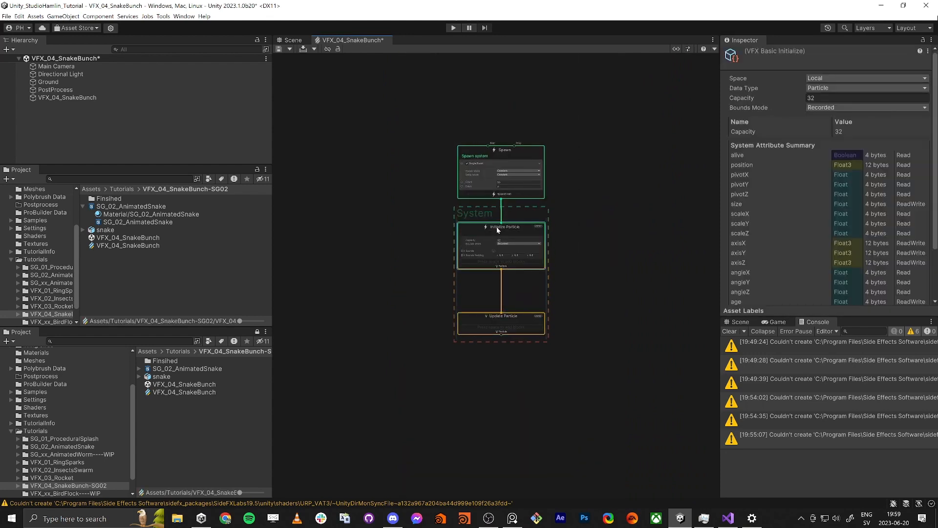
Step: Add an Output Particle HDRP Lit Mesh context fed by Update Particle and position it below that context
{"action": "left_click", "coordinate": [503, 330]}
{"action": "left_click_drag", "start_coordinate": [503, 336], "coordinate": [470, 446]}
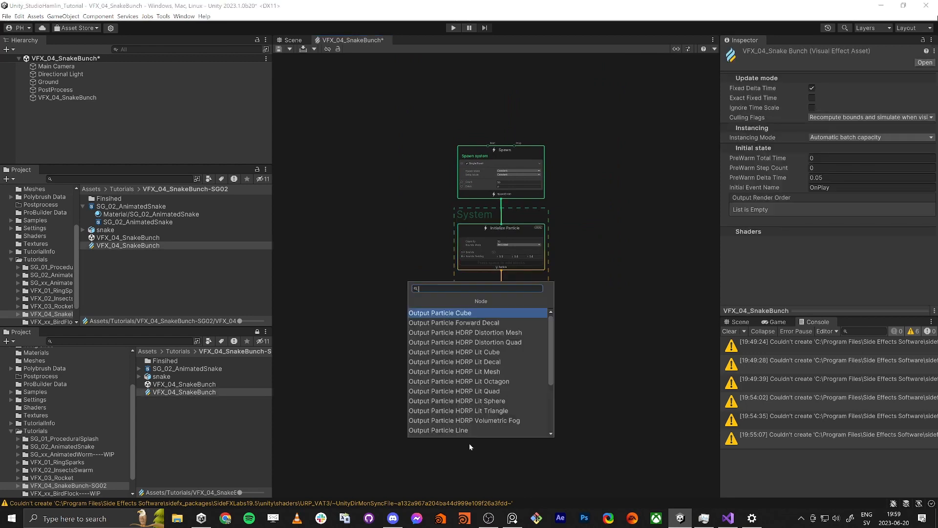
{"action": "type", "text": "ouitput"}
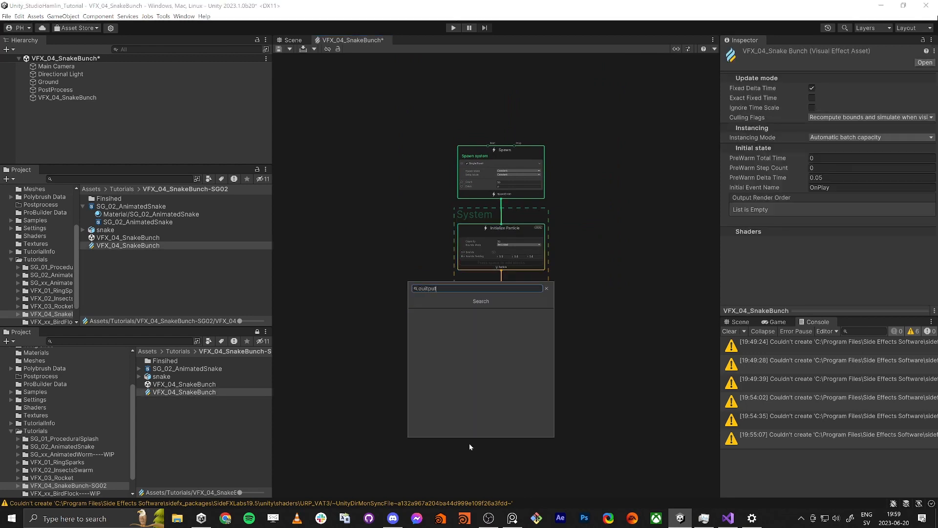
{"action": "key", "text": "BackSpace"}
{"action": "key", "text": "BackSpace"}
{"action": "type", "text": "t"}
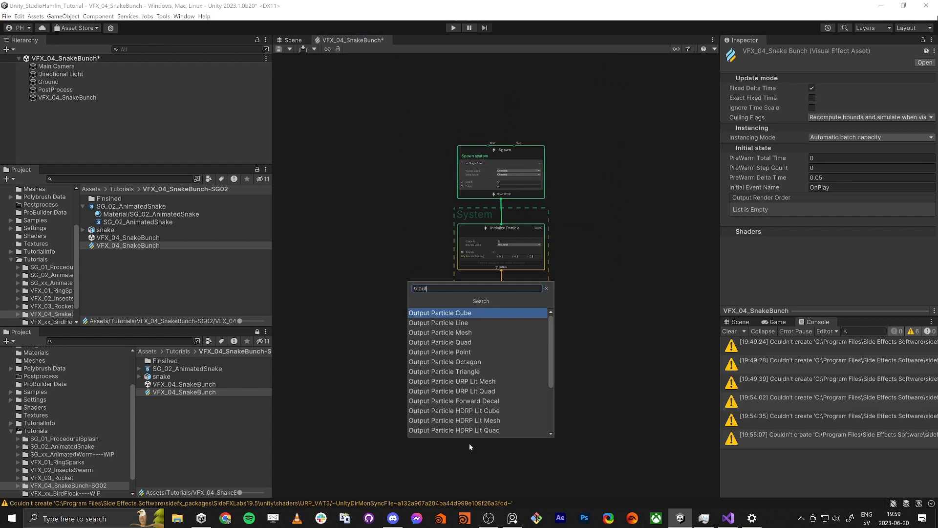
{"action": "type", "text": "put hdr"}
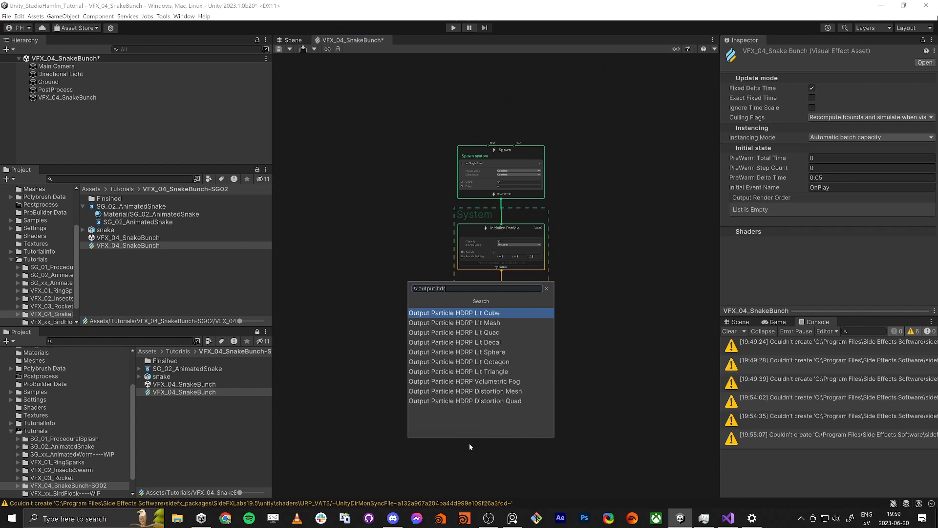
{"action": "key", "text": "Down"}
{"action": "key", "text": "Return"}
{"action": "middle_click_drag", "start_coordinate": [468, 417], "coordinate": [465, 325]}
{"action": "left_click_drag", "start_coordinate": [476, 372], "coordinate": [488, 375]}
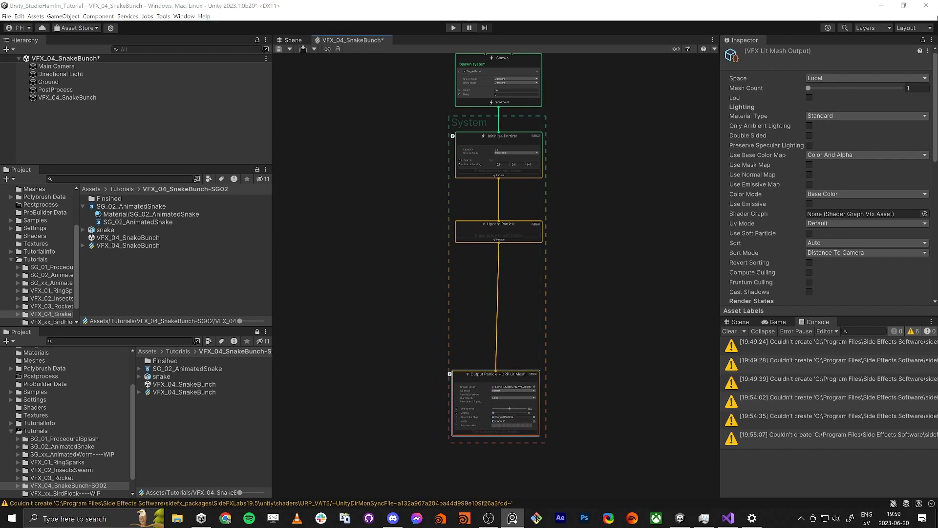
Step: Assign the snake model's mesh to the Output Particle HDRP Lit Mesh context and show the scene view alongside the graph
{"action": "middle_click_drag", "start_coordinate": [498, 445], "coordinate": [496, 373]}
{"action": "scroll", "coordinate": [496, 373], "scroll_direction": "up", "scroll_amount": 2}
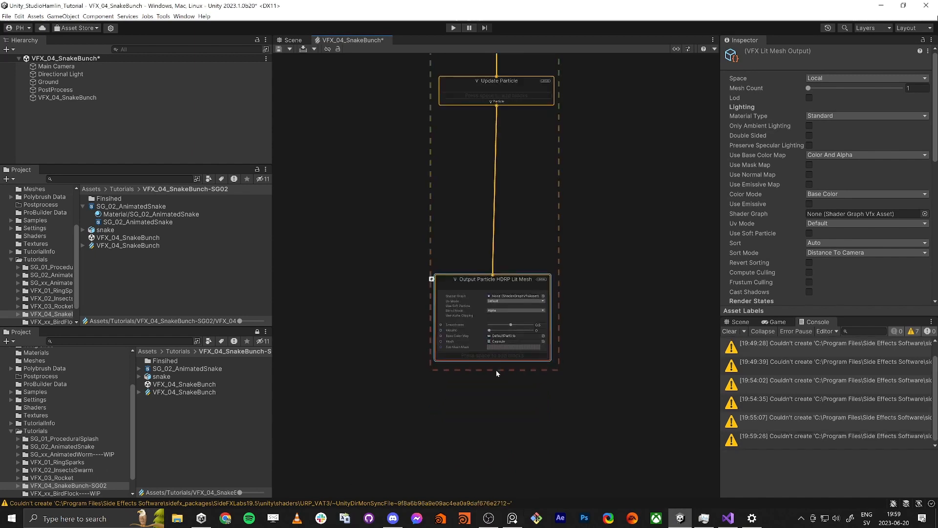
{"action": "scroll", "coordinate": [506, 351], "scroll_direction": "up", "scroll_amount": 3}
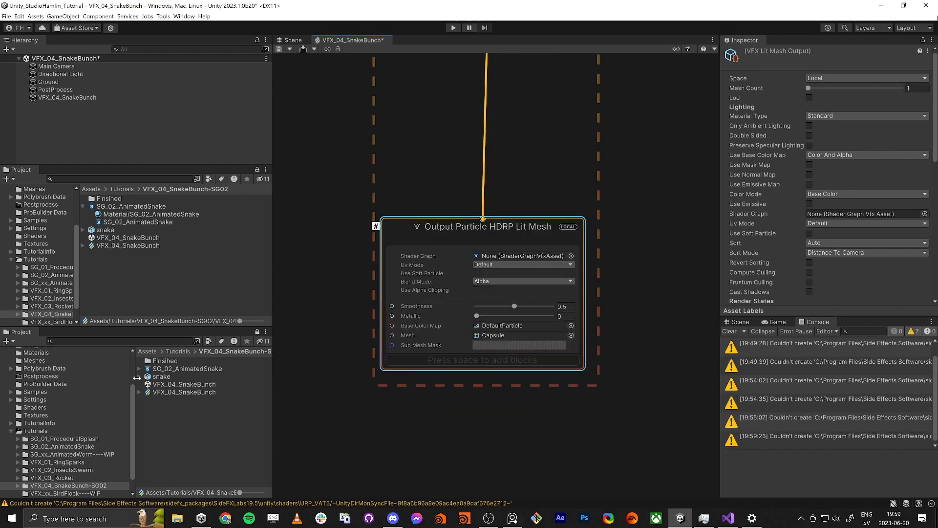
{"action": "left_click", "coordinate": [140, 376]}
{"action": "left_click_drag", "start_coordinate": [165, 386], "coordinate": [512, 336]}
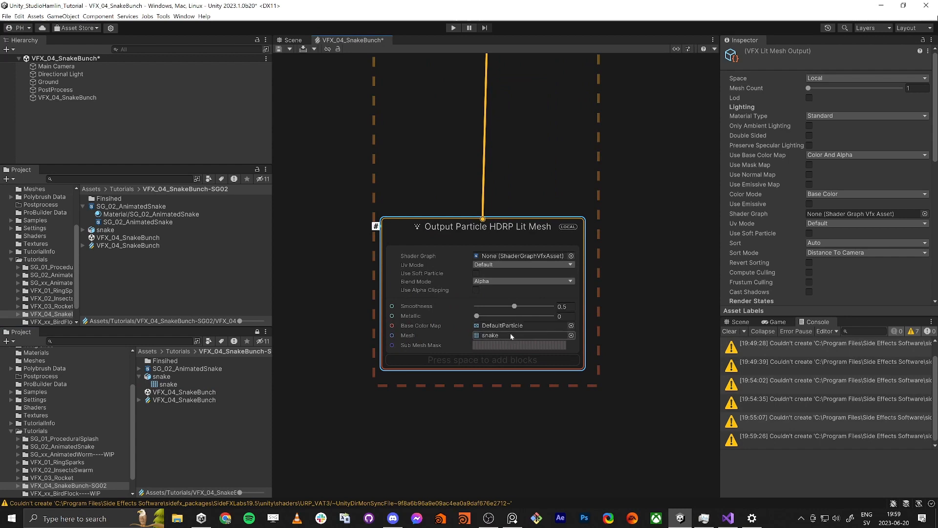
{"action": "left_click", "coordinate": [739, 324]}
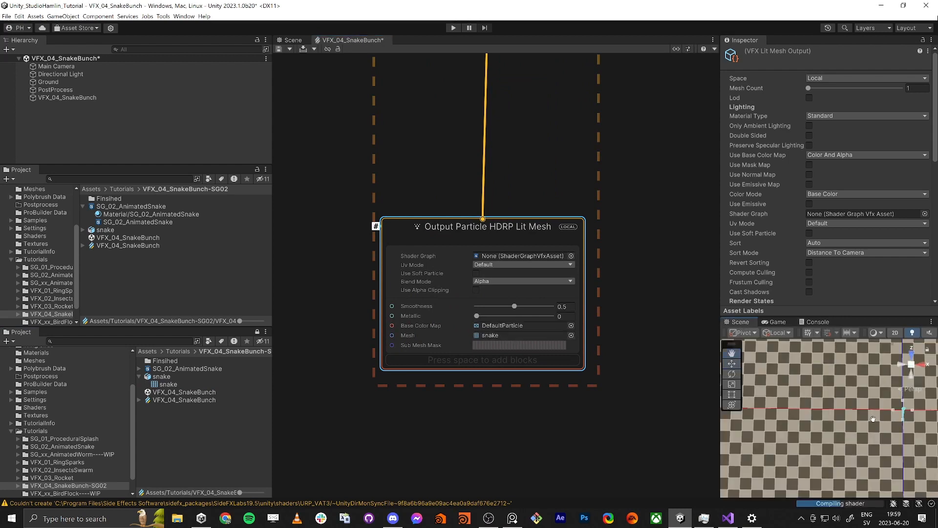
Step: Assign the SG_02_AnimatedSnake shader graph to the Output Particle HDRP Lit Mesh context and select that shader graph asset
{"action": "middle_click_drag", "start_coordinate": [873, 419], "coordinate": [806, 419]}
{"action": "scroll", "coordinate": [836, 420], "scroll_direction": "up", "scroll_amount": 8}
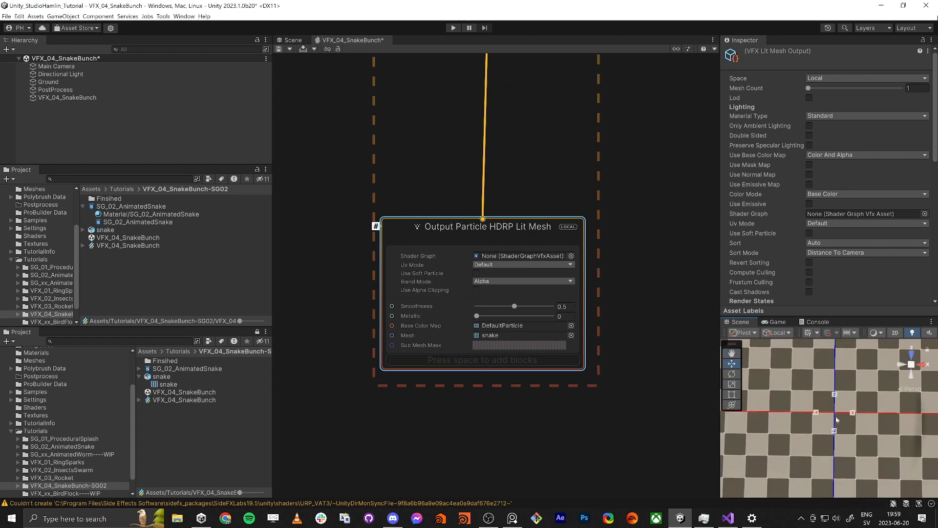
{"action": "scroll", "coordinate": [836, 420], "scroll_direction": "up", "scroll_amount": 2}
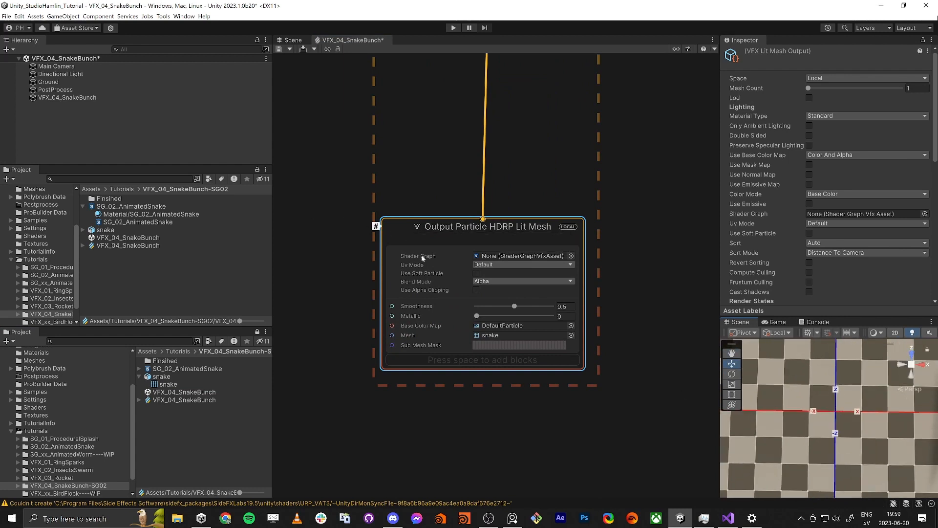
{"action": "left_click", "coordinate": [140, 369]}
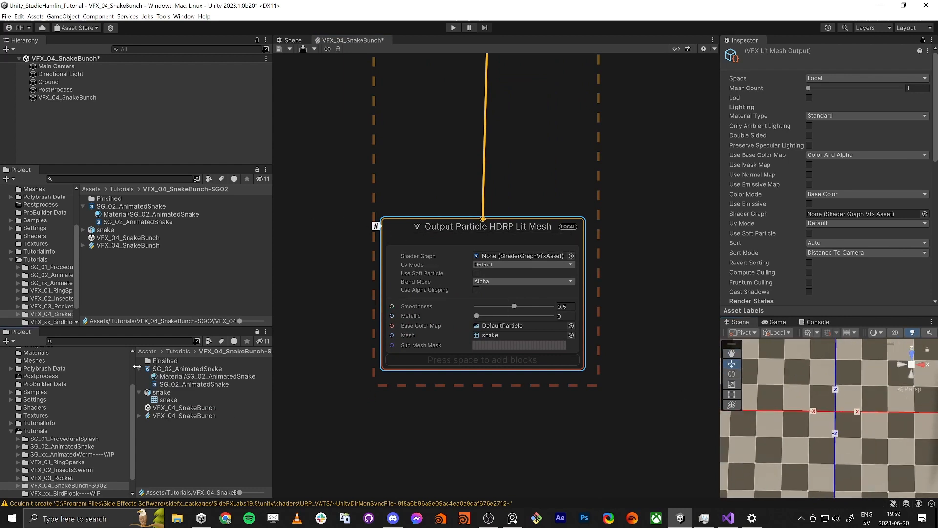
{"action": "left_click", "coordinate": [186, 384]}
{"action": "left_click_drag", "start_coordinate": [197, 385], "coordinate": [511, 256]}
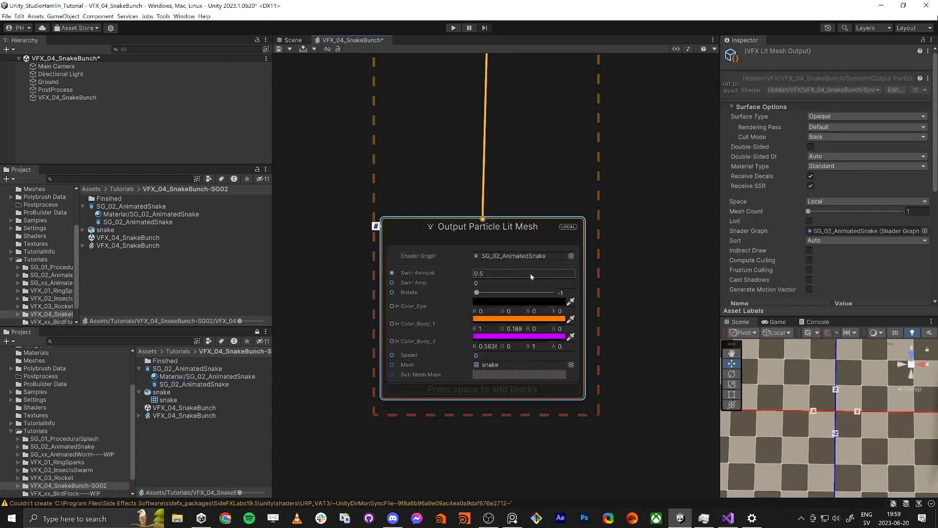
{"action": "left_click", "coordinate": [169, 369]}
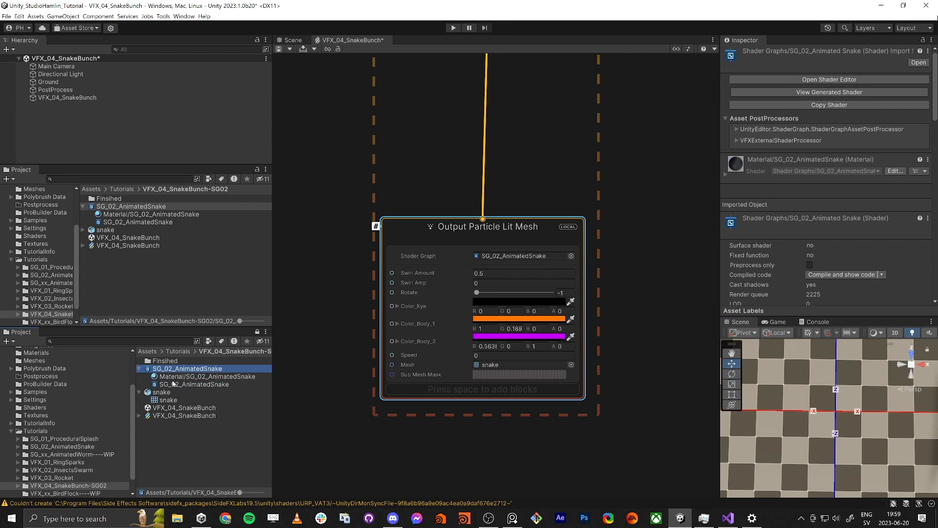
{"action": "left_click", "coordinate": [167, 385]}
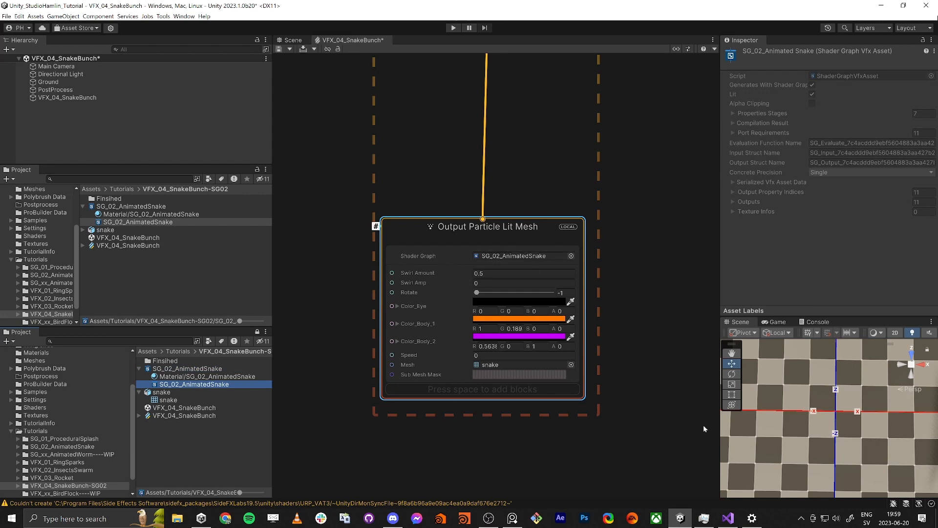
Step: Add a Force block to the Update Particle context with an X force of 0.1
{"action": "middle_click_drag", "start_coordinate": [825, 411], "coordinate": [825, 430]}
{"action": "scroll", "coordinate": [825, 429], "scroll_direction": "down", "scroll_amount": 1}
{"action": "left_click_drag", "start_coordinate": [451, 222], "coordinate": [453, 303]}
{"action": "middle_click_drag", "start_coordinate": [495, 205], "coordinate": [518, 336]}
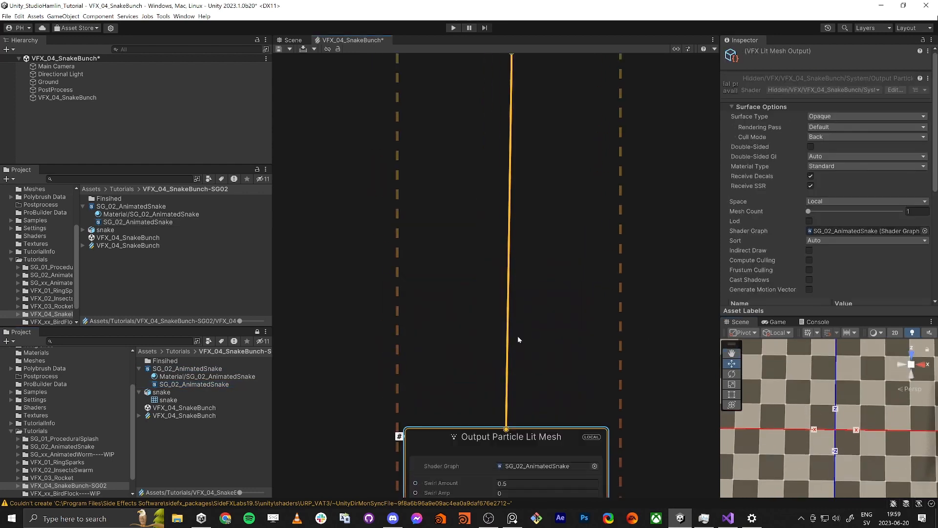
{"action": "scroll", "coordinate": [521, 327], "scroll_direction": "down", "scroll_amount": 4}
{"action": "left_click_drag", "start_coordinate": [517, 134], "coordinate": [510, 194]}
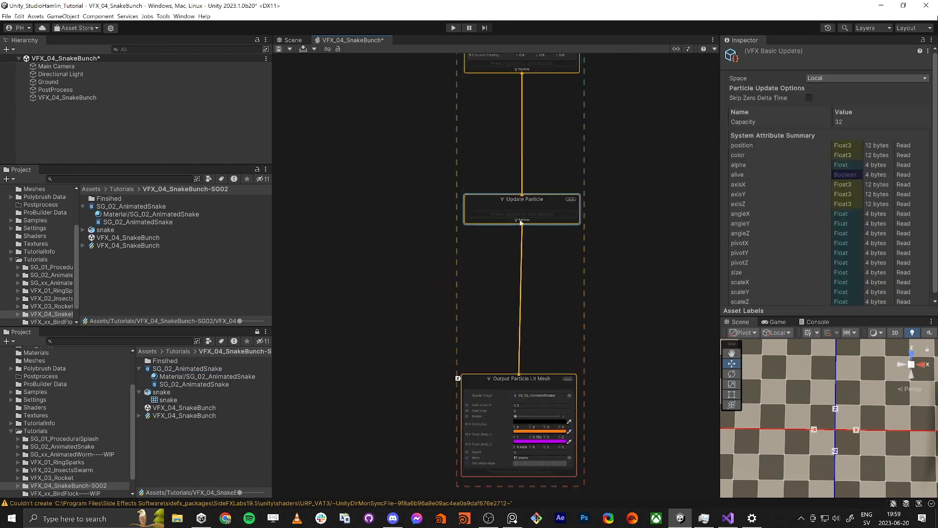
{"action": "scroll", "coordinate": [510, 205], "scroll_direction": "up", "scroll_amount": 3}
{"action": "key", "text": "space"}
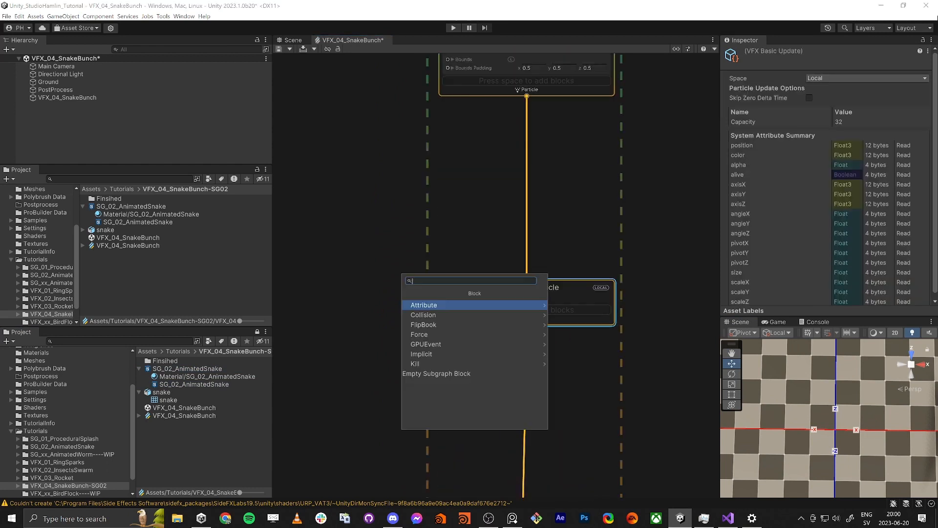
{"action": "type", "text": "force"}
{"action": "key", "text": "Return"}
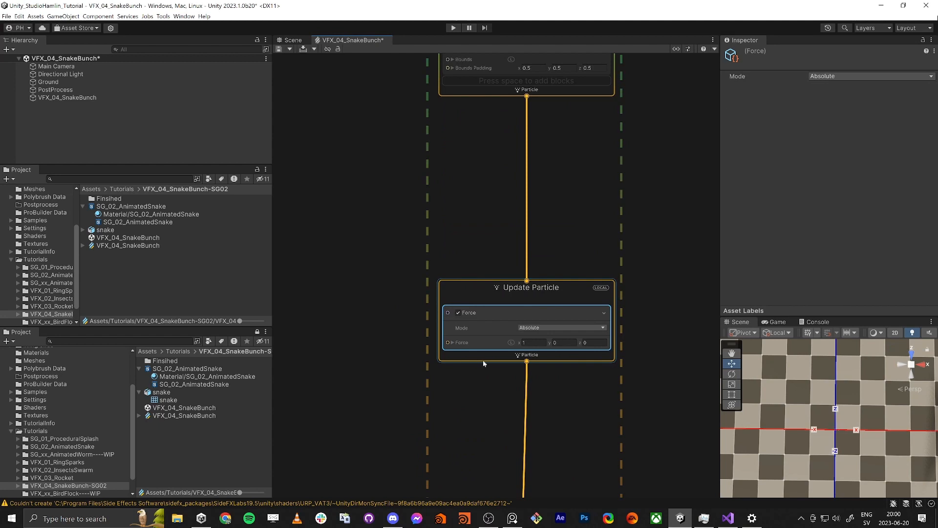
{"action": "scroll", "coordinate": [484, 430], "scroll_direction": "up", "scroll_amount": 1}
{"action": "middle_click_drag", "start_coordinate": [484, 430], "coordinate": [478, 342]}
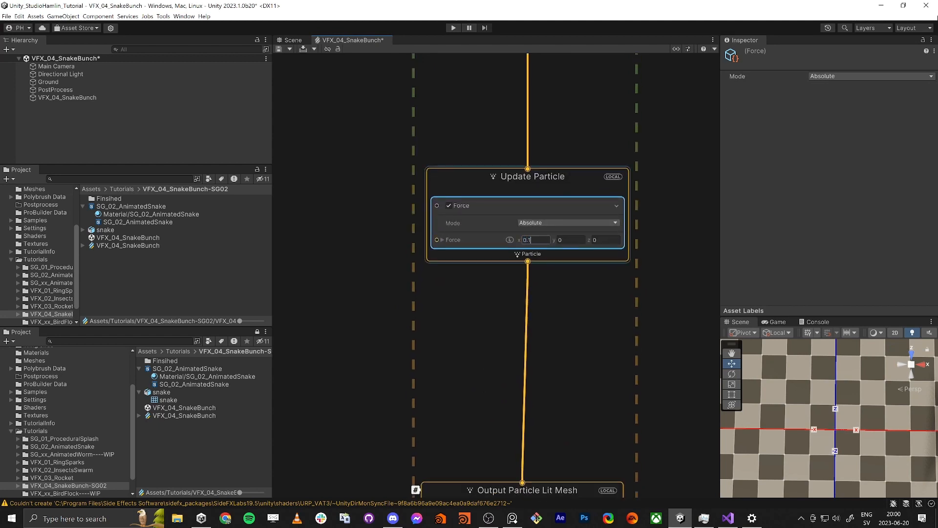
Step: Add a Set Size Random (Uniform) block to the Initialize Particle context
{"action": "middle_click_drag", "start_coordinate": [309, 395], "coordinate": [316, 430]}
{"action": "scroll", "coordinate": [336, 350], "scroll_direction": "down", "scroll_amount": 3}
{"action": "middle_click_drag", "start_coordinate": [361, 128], "coordinate": [357, 216]}
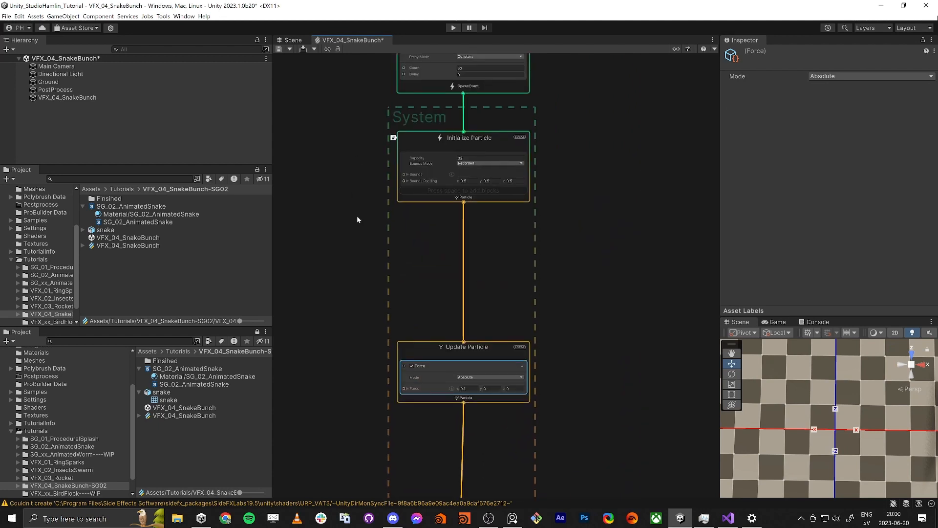
{"action": "scroll", "coordinate": [428, 145], "scroll_direction": "up", "scroll_amount": 3}
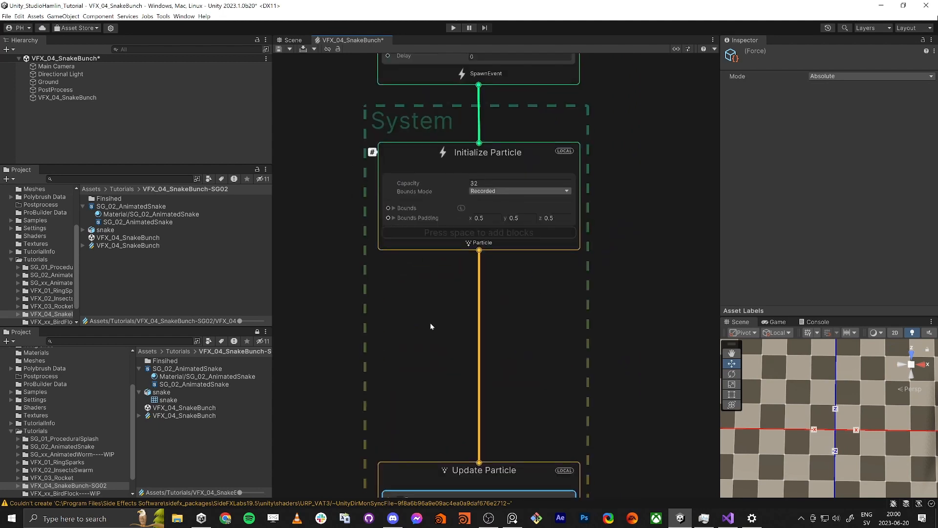
{"action": "middle_click_drag", "start_coordinate": [430, 326], "coordinate": [430, 383]}
{"action": "left_click", "coordinate": [417, 205]}
{"action": "key", "text": "space"}
{"action": "type", "text": "set"}
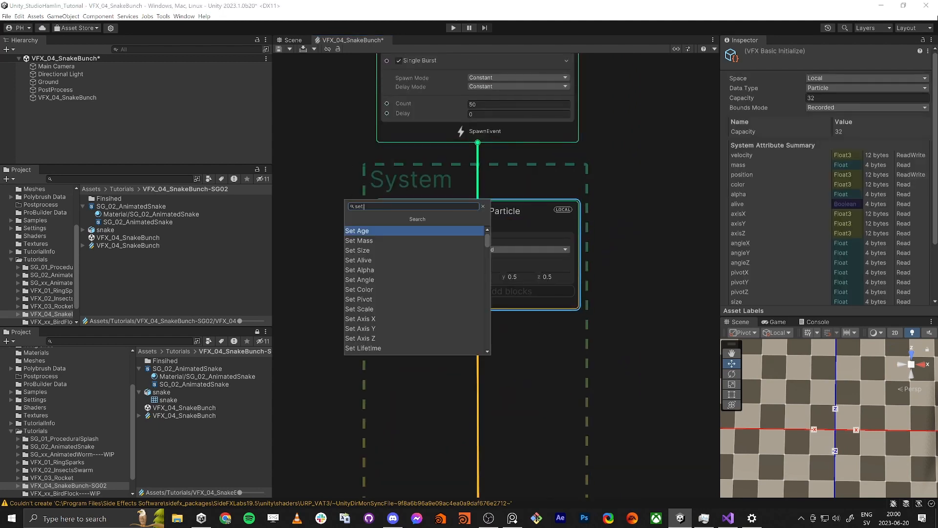
{"action": "type", "text": " siz"}
{"action": "type", "text": "e random"}
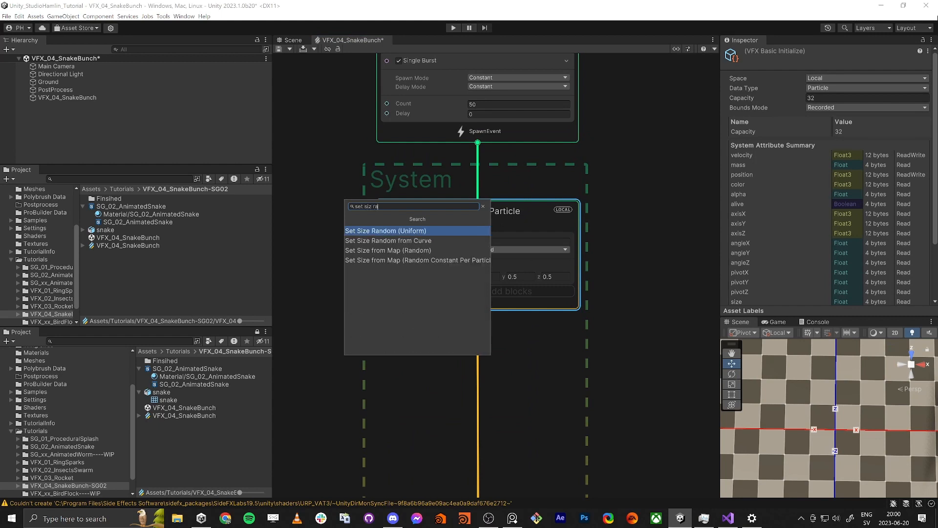
{"action": "key", "text": "Return"}
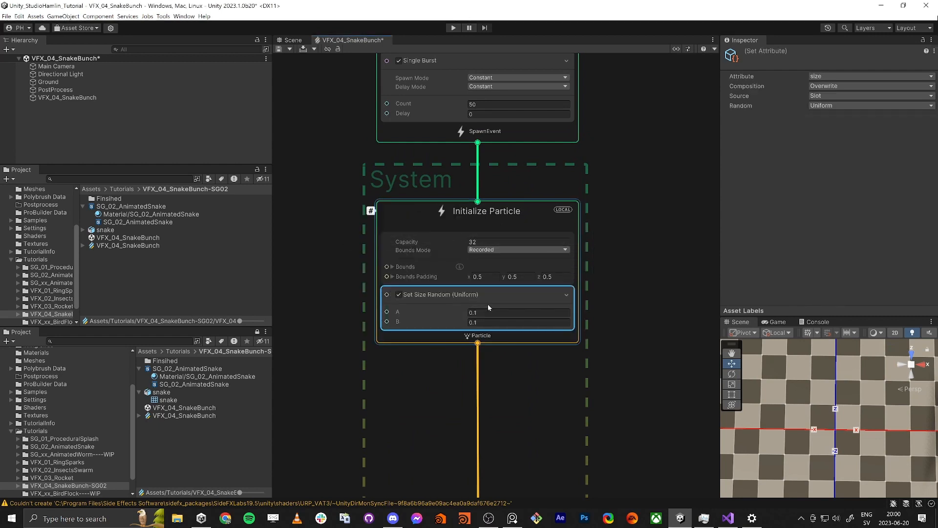
Step: Set both the A and B values of the Set Size Random block to 1
{"action": "left_click", "coordinate": [487, 312]}
{"action": "type", "text": "1"}
{"action": "key", "text": "Tab"}
{"action": "type", "text": "1"}
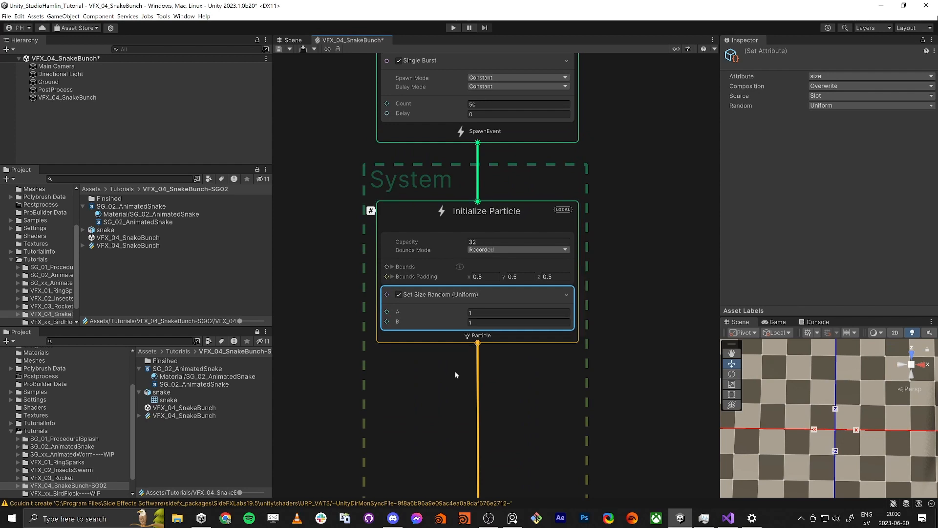
Step: Add an Orient: Advanced block to the Output Particle Lit Mesh context
{"action": "scroll", "coordinate": [456, 372], "scroll_direction": "down", "scroll_amount": 4}
{"action": "middle_click_drag", "start_coordinate": [440, 389], "coordinate": [436, 318]}
{"action": "middle_click_drag", "start_coordinate": [436, 353], "coordinate": [456, 200]}
{"action": "middle_click_drag", "start_coordinate": [449, 380], "coordinate": [450, 272]}
{"action": "scroll", "coordinate": [450, 272], "scroll_direction": "up", "scroll_amount": 4}
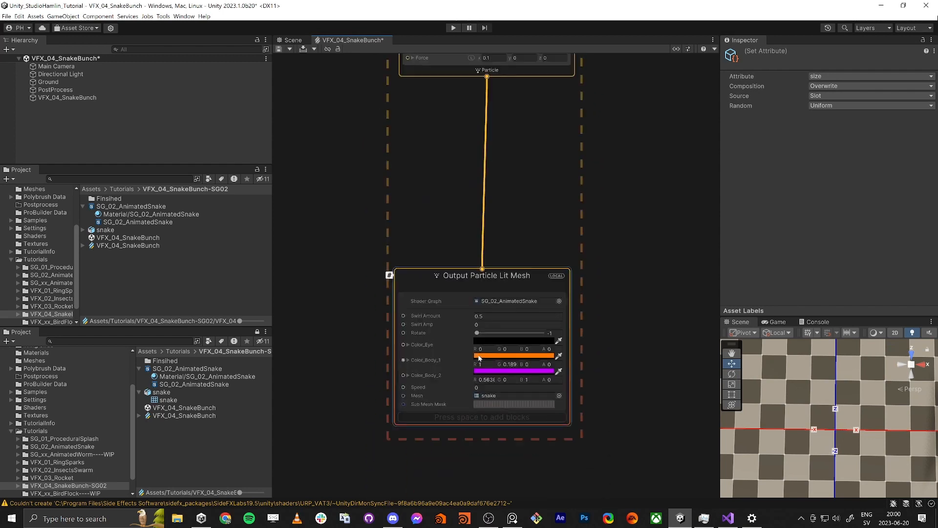
{"action": "left_click", "coordinate": [403, 260]}
{"action": "key", "text": "space"}
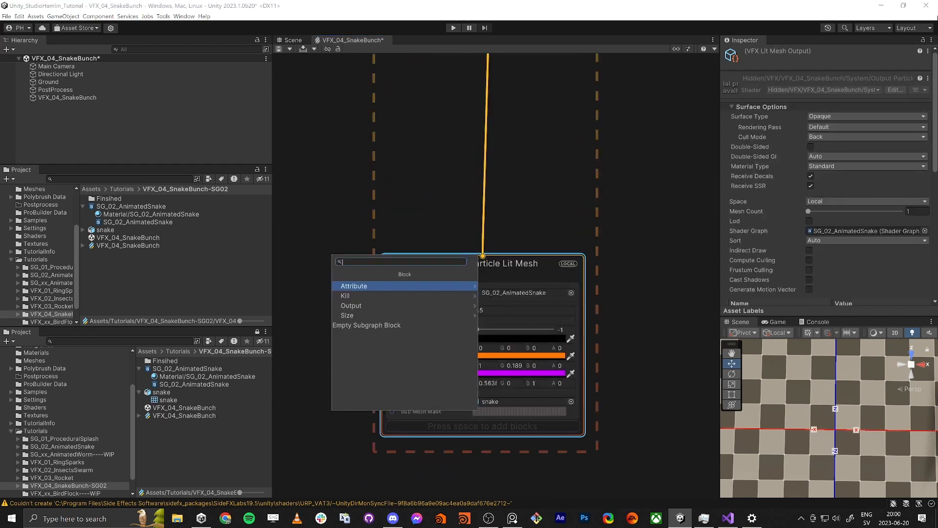
{"action": "type", "text": "orien"}
{"action": "key", "text": "Return"}
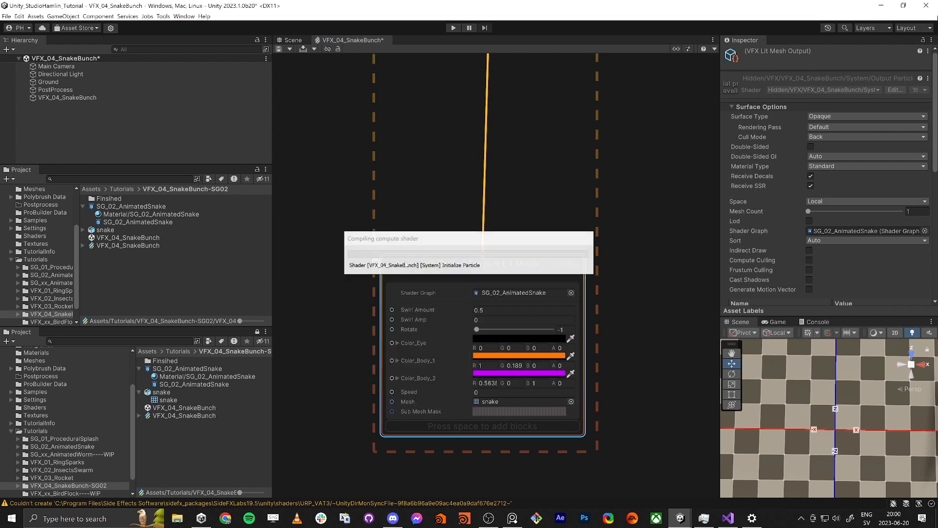
{"action": "middle_click_drag", "start_coordinate": [656, 447], "coordinate": [649, 336]}
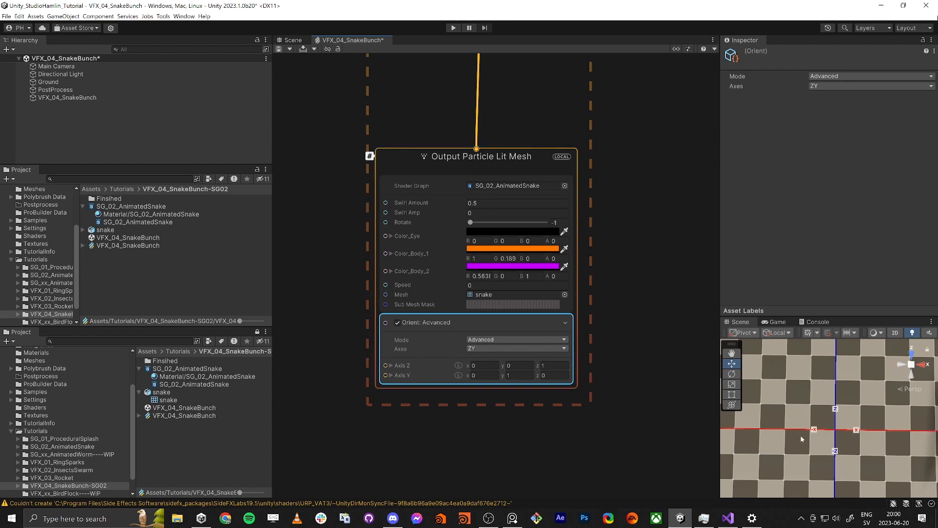
{"action": "scroll", "coordinate": [821, 440], "scroll_direction": "down", "scroll_amount": 6}
{"action": "middle_click_drag", "start_coordinate": [851, 426], "coordinate": [738, 413]}
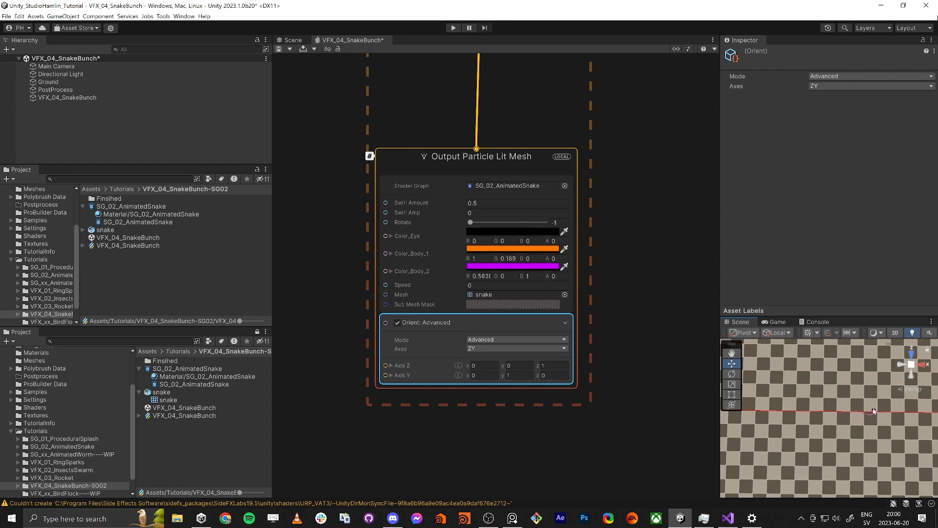
{"action": "middle_click_drag", "start_coordinate": [736, 423], "coordinate": [854, 409]}
{"action": "scroll", "coordinate": [855, 405], "scroll_direction": "up", "scroll_amount": 3}
{"action": "scroll", "coordinate": [855, 405], "scroll_direction": "up", "scroll_amount": 2}
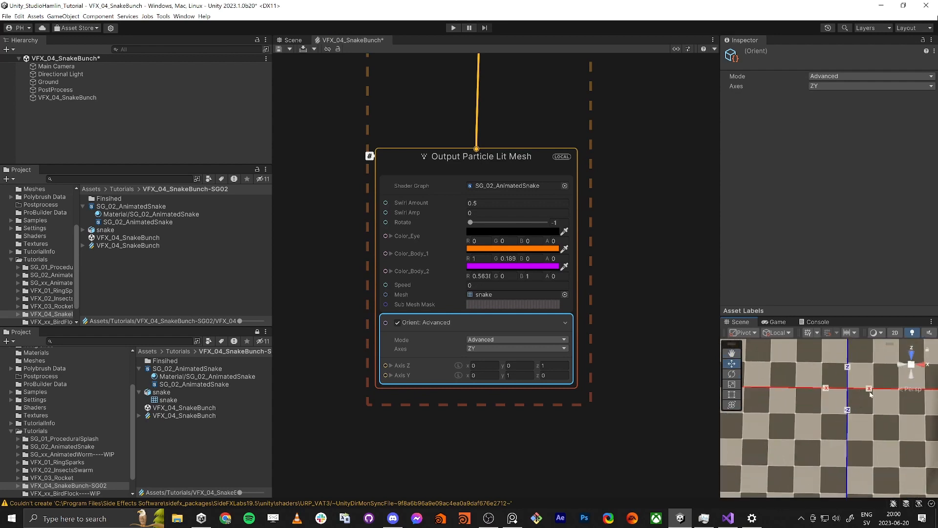
Step: Set the X force of the Update Particle context's Force block to 0 and save the graph
{"action": "scroll", "coordinate": [584, 410], "scroll_direction": "down", "scroll_amount": 2}
{"action": "middle_click_drag", "start_coordinate": [643, 149], "coordinate": [615, 427]}
{"action": "scroll", "coordinate": [615, 427], "scroll_direction": "down", "scroll_amount": 1}
{"action": "scroll", "coordinate": [517, 315], "scroll_direction": "up", "scroll_amount": 5}
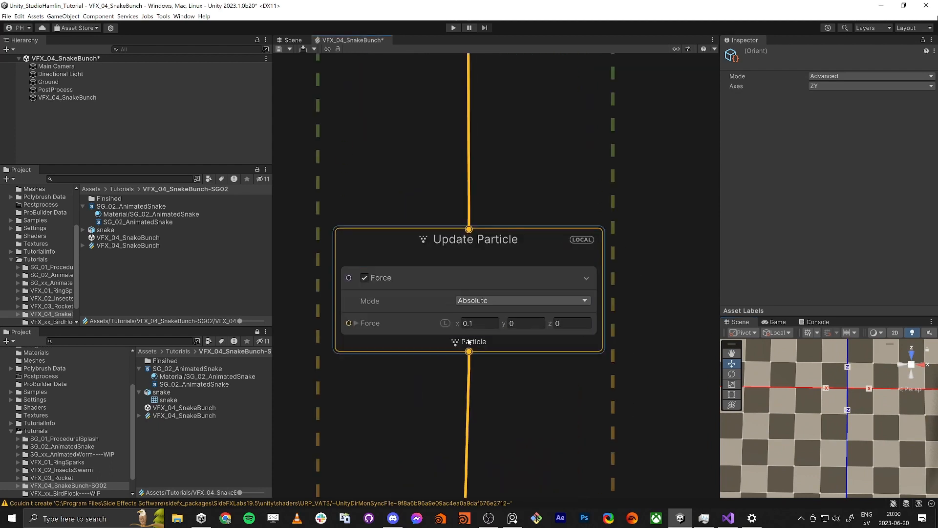
{"action": "left_click", "coordinate": [486, 324]}
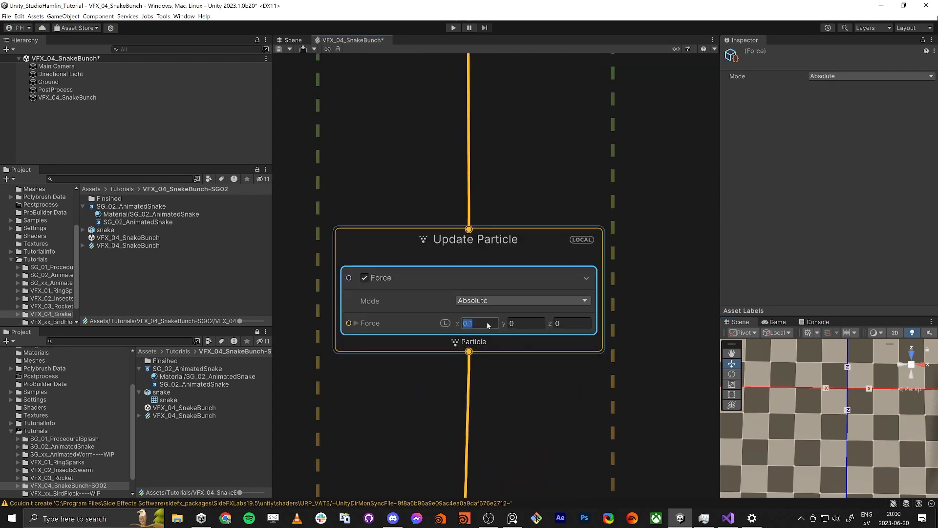
{"action": "type", "text": "0"}
{"action": "key", "text": "Tab"}
{"action": "left_click", "coordinate": [281, 49]}
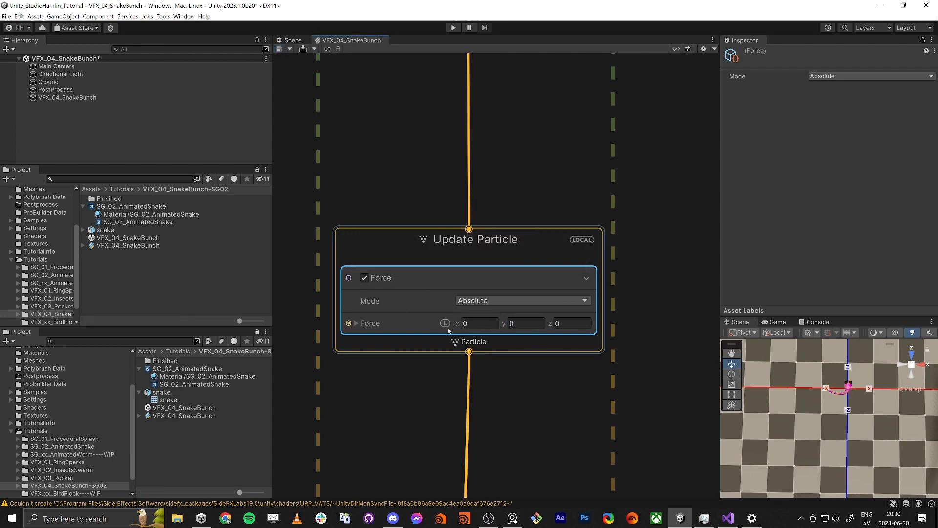
{"action": "middle_click_drag", "start_coordinate": [857, 398], "coordinate": [846, 435]}
{"action": "scroll", "coordinate": [847, 434], "scroll_direction": "down", "scroll_amount": 1}
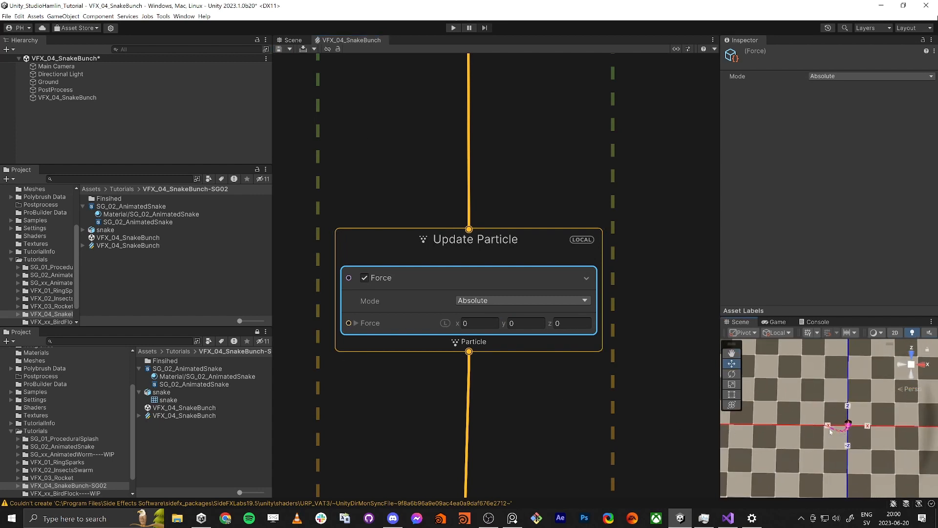
{"action": "scroll", "coordinate": [833, 429], "scroll_direction": "down", "scroll_amount": 4}
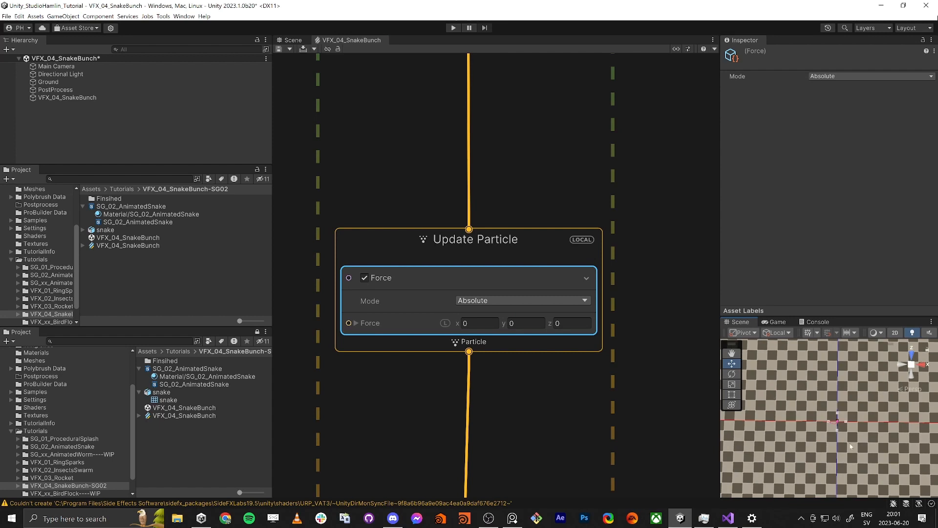
Step: Move the Initialize Particle context slightly further below Spawn and add a Set Position block to it
{"action": "middle_click_drag", "start_coordinate": [341, 132], "coordinate": [453, 311]}
{"action": "scroll", "coordinate": [453, 311], "scroll_direction": "down", "scroll_amount": 4}
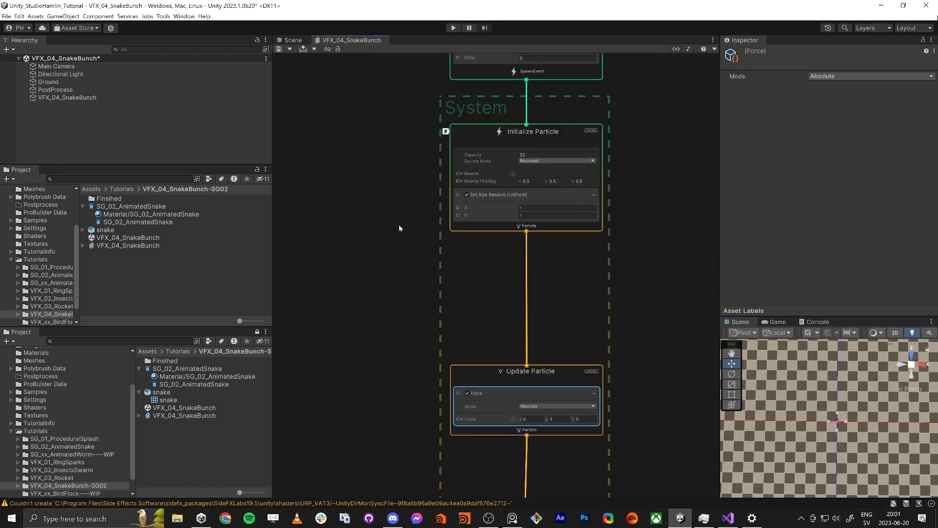
{"action": "middle_click_drag", "start_coordinate": [374, 177], "coordinate": [398, 230]}
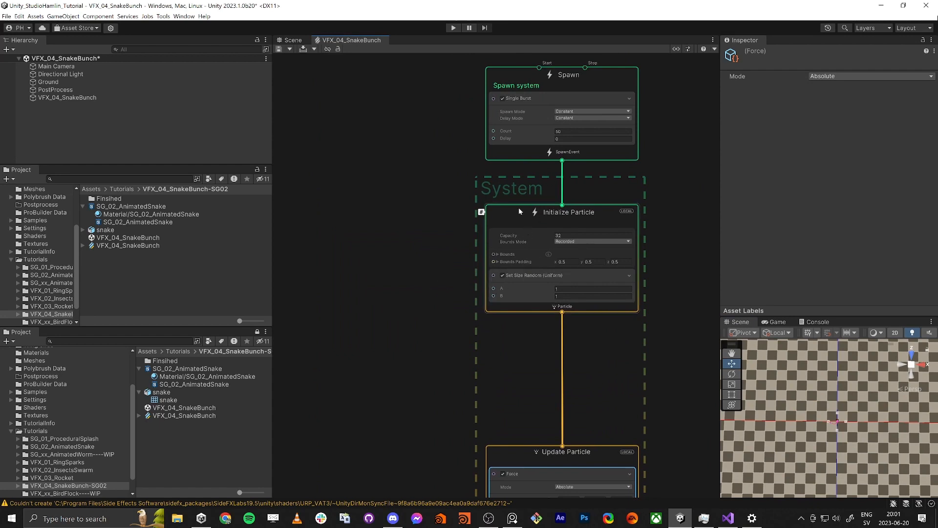
{"action": "left_click_drag", "start_coordinate": [518, 210], "coordinate": [518, 229]}
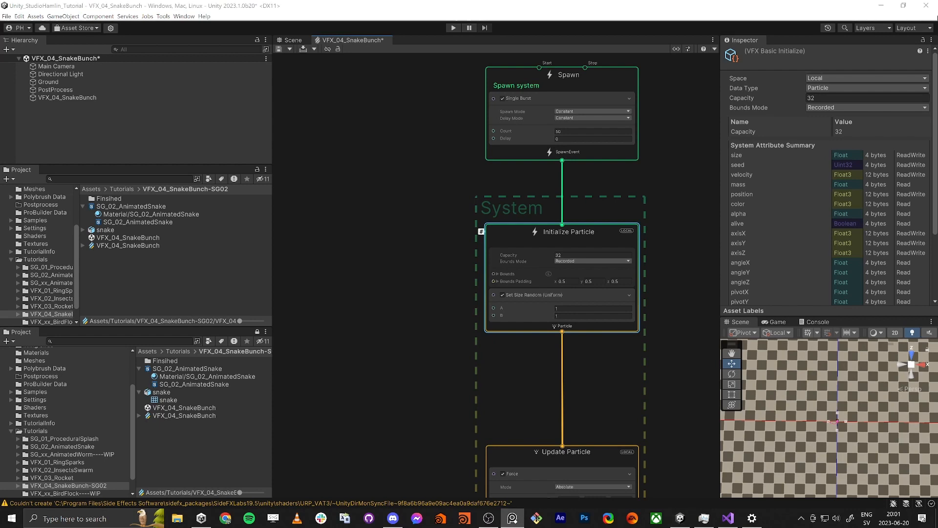
{"action": "key", "text": "space"}
{"action": "type", "text": "set pos"}
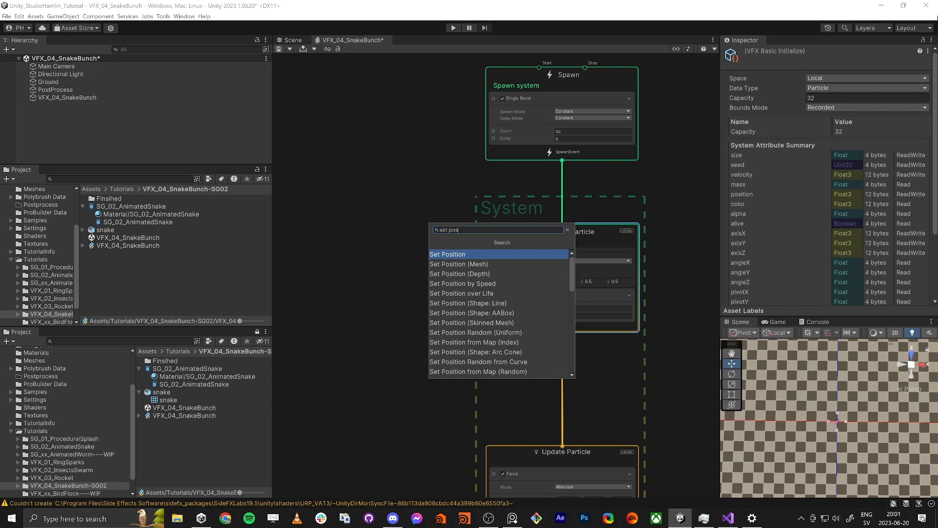
{"action": "key", "text": "Return"}
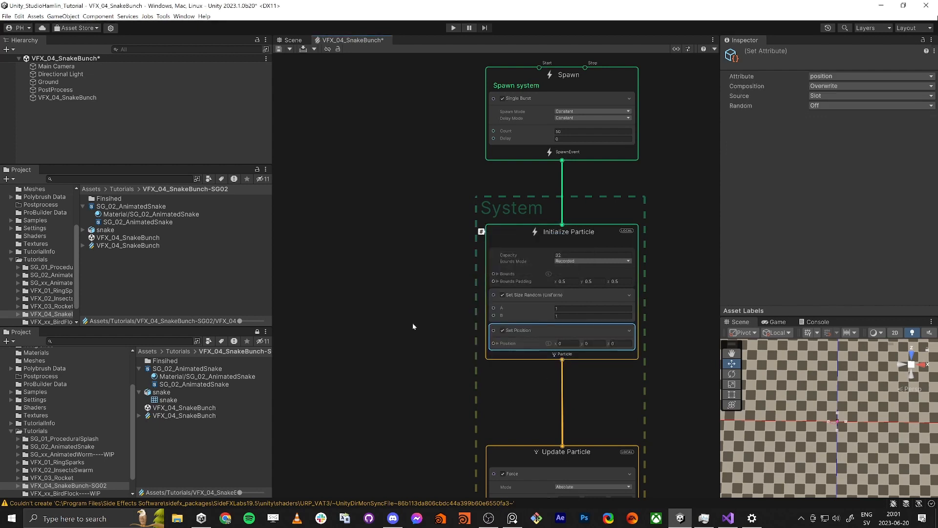
Step: Add a Random Number node in the empty graph area beside the Initialize Particle context
{"action": "middle_click_drag", "start_coordinate": [413, 326], "coordinate": [480, 275]}
{"action": "scroll", "coordinate": [453, 265], "scroll_direction": "down", "scroll_amount": 2}
{"action": "left_click", "coordinate": [343, 224]}
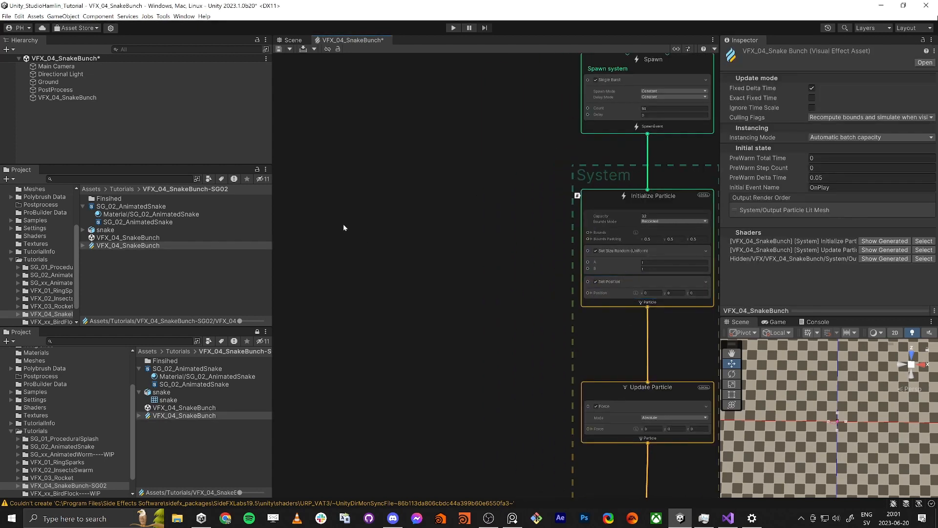
{"action": "key", "text": "space"}
{"action": "type", "text": "random number"}
{"action": "key", "text": "Return"}
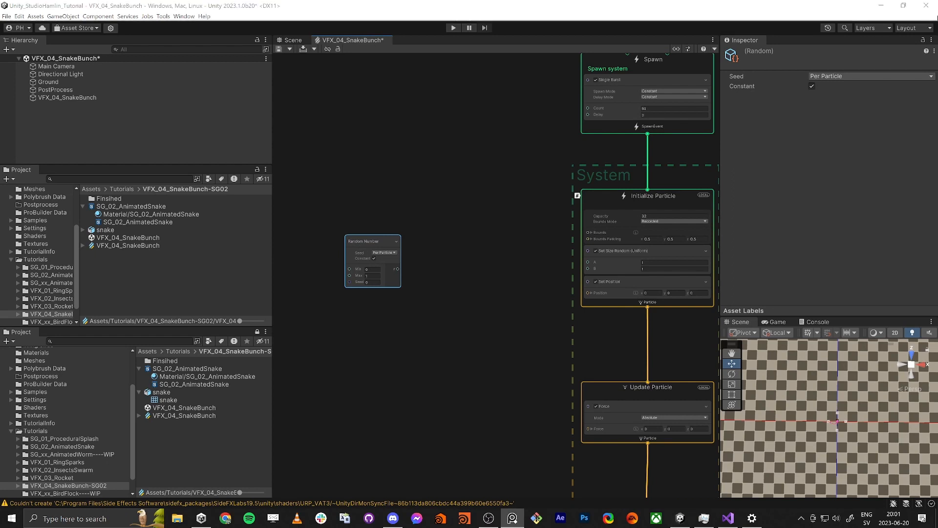
Step: Add a Sine node fed by the Random Number node's output
{"action": "middle_click_drag", "start_coordinate": [368, 303], "coordinate": [391, 320]}
{"action": "left_click_drag", "start_coordinate": [389, 259], "coordinate": [364, 250]}
{"action": "left_click_drag", "start_coordinate": [428, 260], "coordinate": [429, 260]}
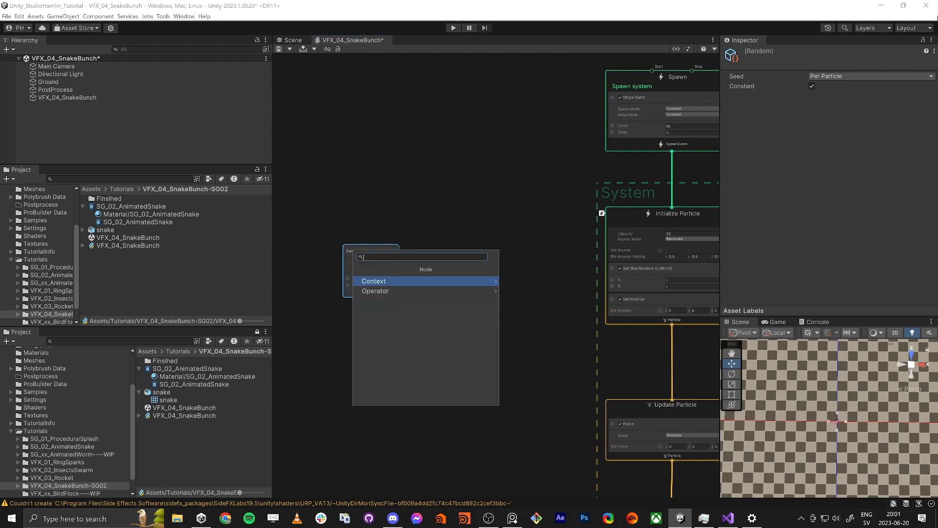
{"action": "type", "text": "sine"}
{"action": "key", "text": "Return"}
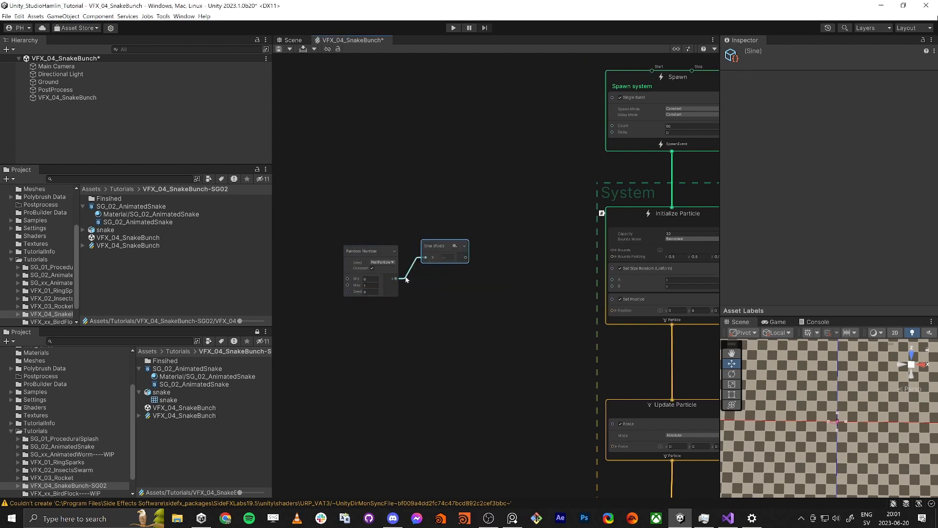
Step: Add a Vector3 node and arrange the Random Number, Sine and Vector3 nodes in a row with space between them
{"action": "left_click", "coordinate": [476, 295]}
{"action": "key", "text": "space"}
{"action": "type", "text": "vector"}
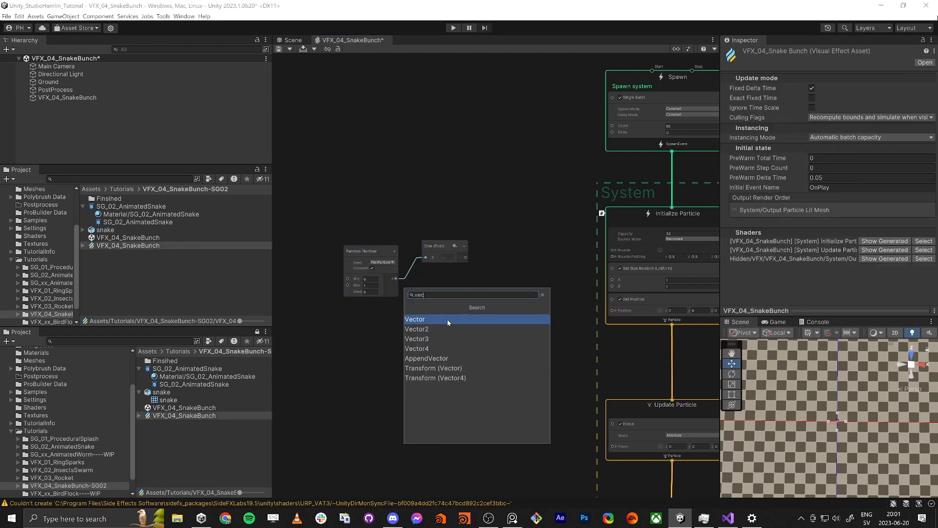
{"action": "left_click", "coordinate": [431, 337]}
{"action": "left_click_drag", "start_coordinate": [388, 226], "coordinate": [438, 287]}
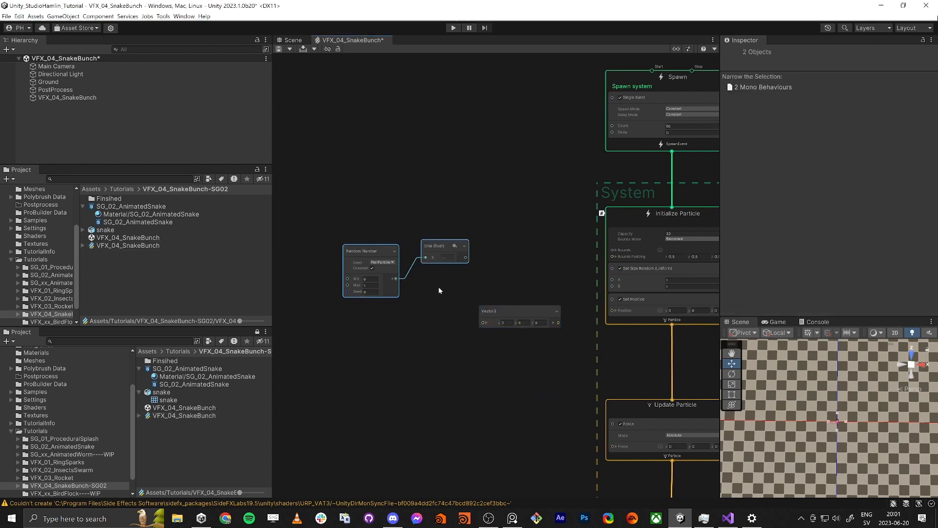
{"action": "left_click_drag", "start_coordinate": [434, 243], "coordinate": [362, 254]}
{"action": "left_click_drag", "start_coordinate": [506, 309], "coordinate": [457, 247]}
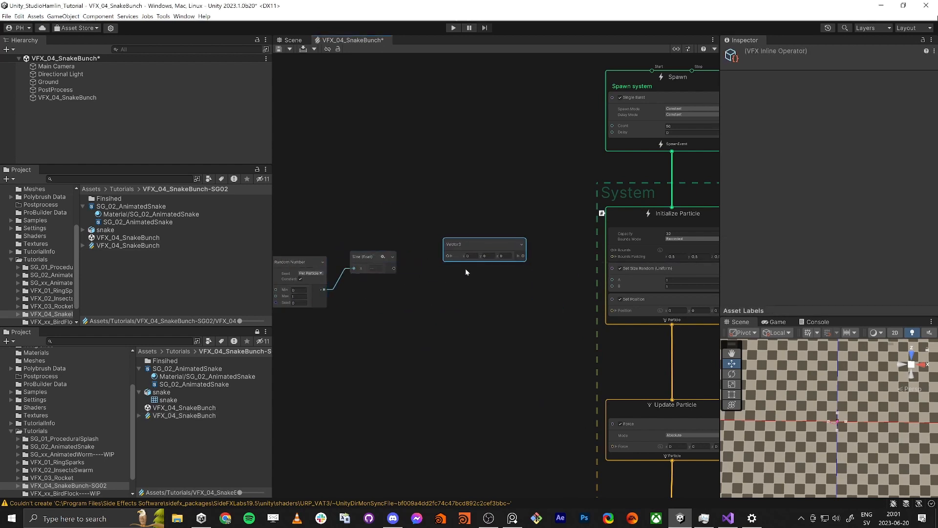
Step: Expand the Vector3 node, connect Sine to its X input and connect its output to Set Position's Position input
{"action": "scroll", "coordinate": [444, 257], "scroll_direction": "up", "scroll_amount": 3}
{"action": "left_click", "coordinate": [443, 252]}
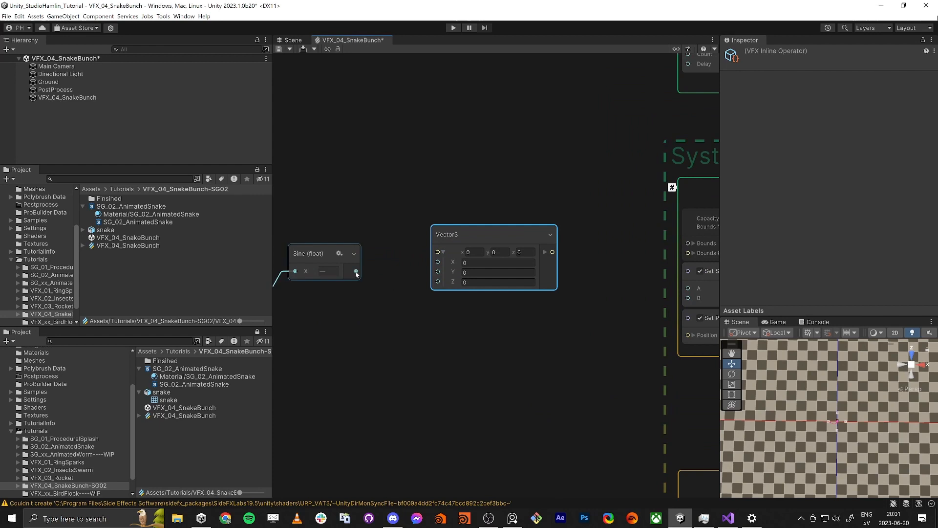
{"action": "left_click_drag", "start_coordinate": [355, 271], "coordinate": [433, 263]}
{"action": "middle_click_drag", "start_coordinate": [592, 310], "coordinate": [449, 312]}
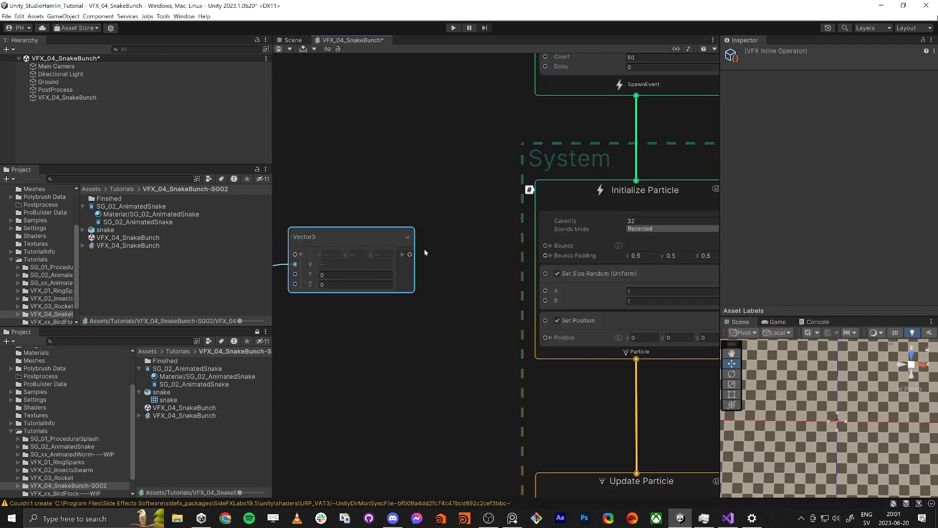
{"action": "left_click_drag", "start_coordinate": [409, 254], "coordinate": [545, 337]}
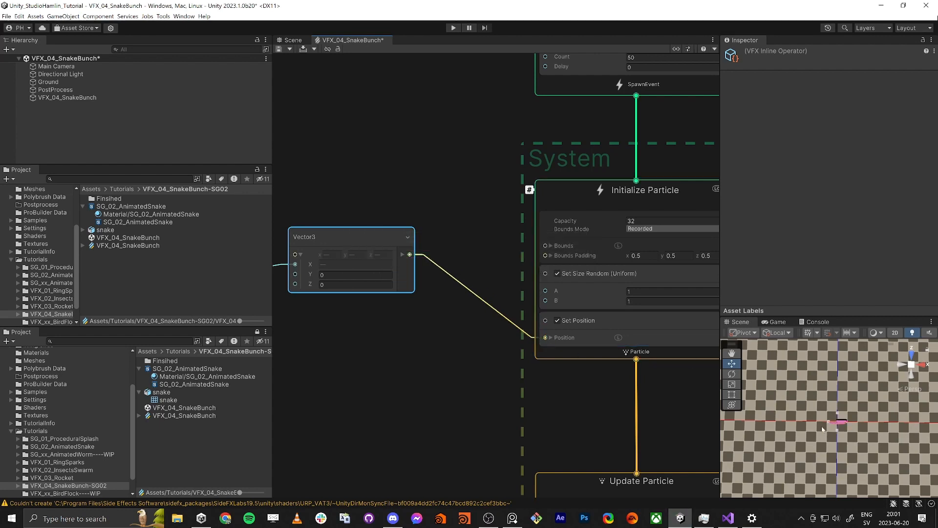
{"action": "scroll", "coordinate": [889, 439], "scroll_direction": "up", "scroll_amount": 5}
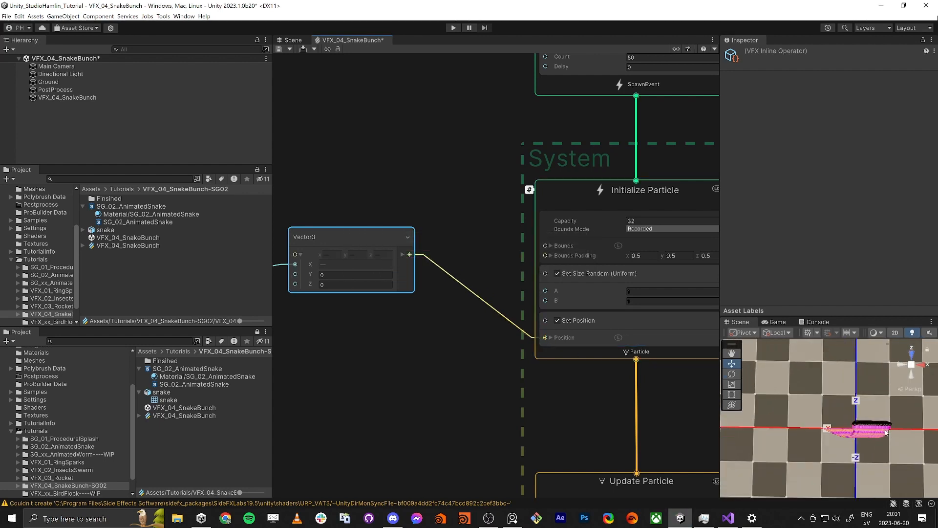
{"action": "scroll", "coordinate": [895, 436], "scroll_direction": "up", "scroll_amount": 2}
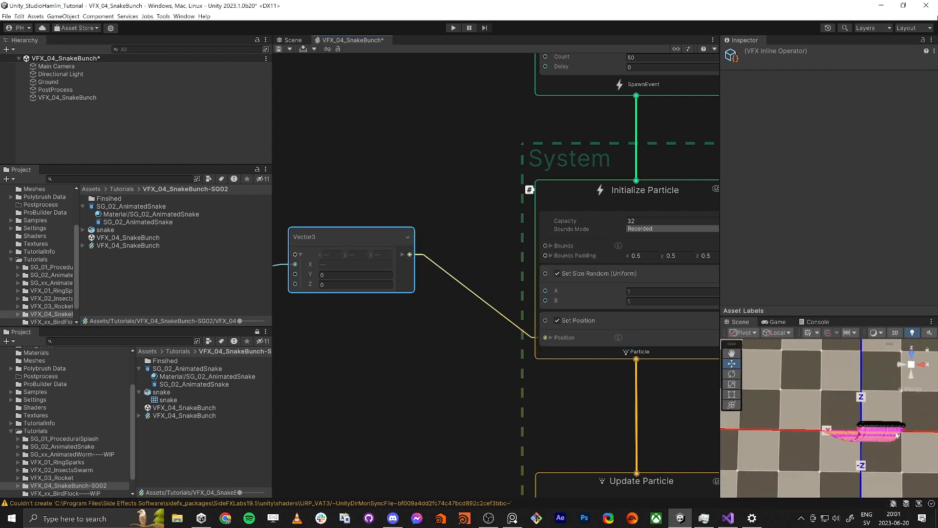
{"action": "scroll", "coordinate": [359, 325], "scroll_direction": "down", "scroll_amount": 3}
Step: Add a Cosine node fed by the Random Number node and connect it to the Vector3 node's Z input
{"action": "middle_click_drag", "start_coordinate": [289, 332], "coordinate": [454, 303]}
{"action": "scroll", "coordinate": [394, 275], "scroll_direction": "up", "scroll_amount": 2}
{"action": "left_click_drag", "start_coordinate": [350, 284], "coordinate": [375, 245]}
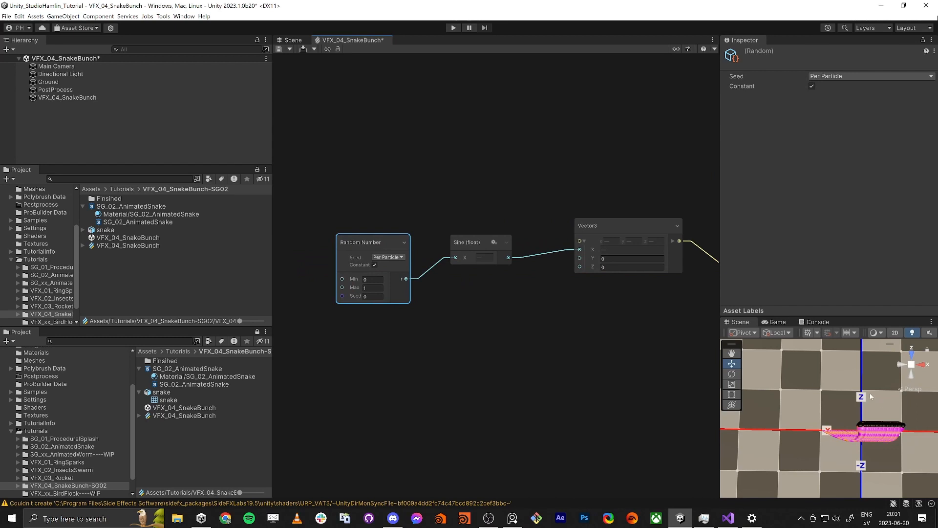
{"action": "left_click_drag", "start_coordinate": [406, 278], "coordinate": [470, 325]}
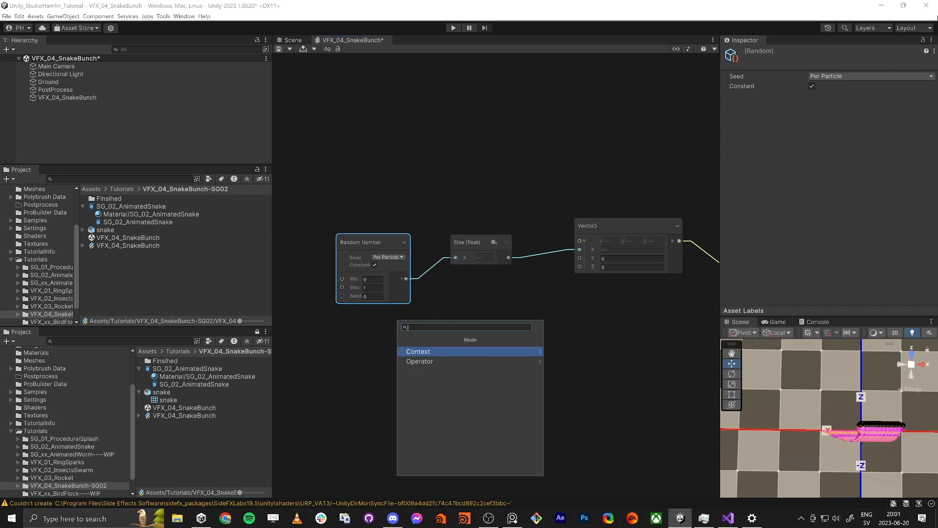
{"action": "type", "text": "cos"}
{"action": "key", "text": "Return"}
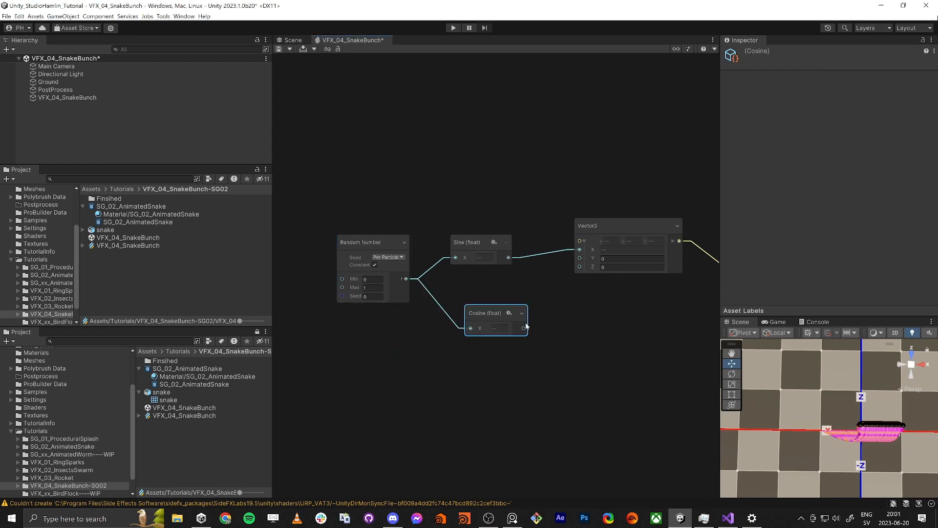
{"action": "left_click_drag", "start_coordinate": [524, 328], "coordinate": [579, 266]}
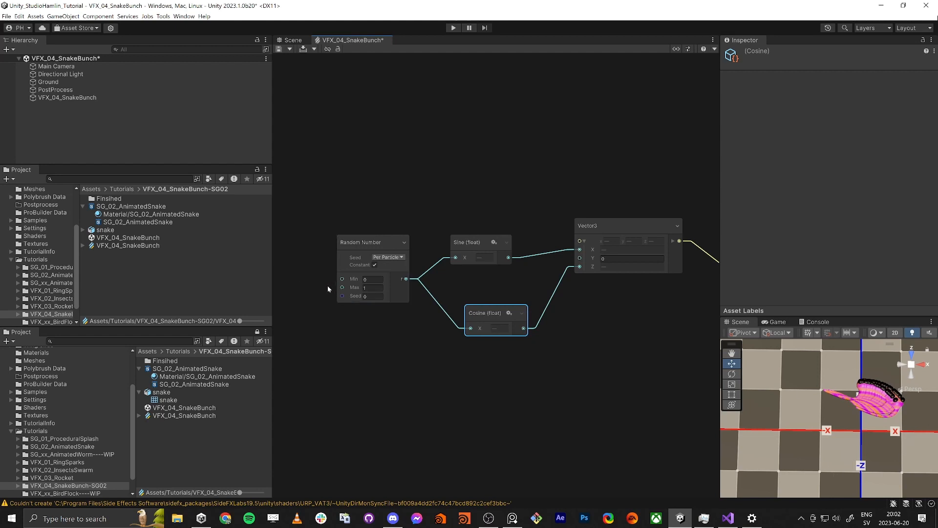
Step: Add a Pi node and connect its 2π output to the Random Number node's Max input
{"action": "middle_click_drag", "start_coordinate": [329, 290], "coordinate": [421, 290]}
{"action": "left_click", "coordinate": [353, 287]}
{"action": "key", "text": "space"}
{"action": "type", "text": "pi"}
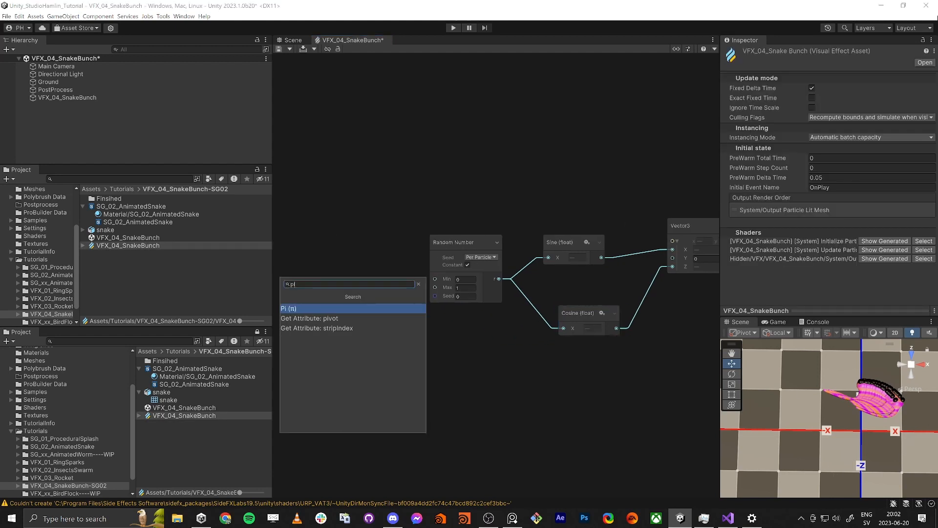
{"action": "key", "text": "Return"}
{"action": "left_click_drag", "start_coordinate": [381, 325], "coordinate": [435, 288]}
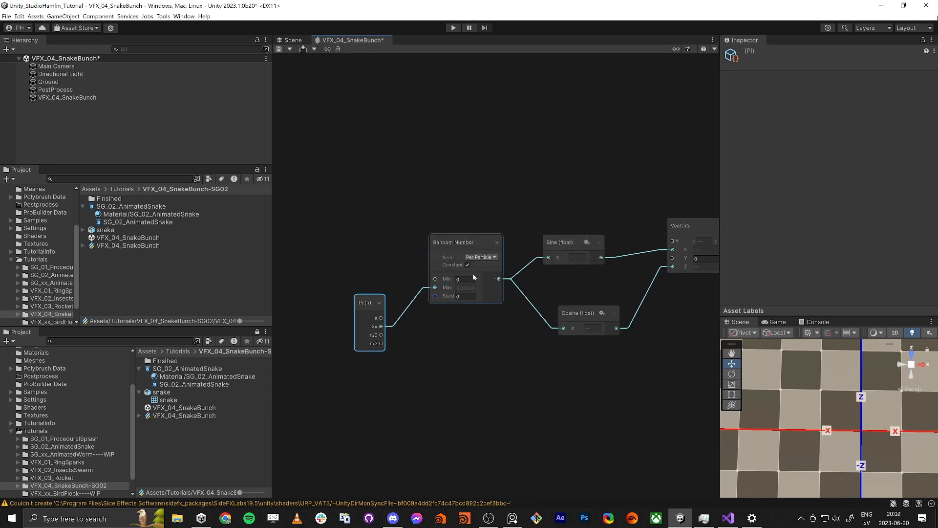
{"action": "left_click", "coordinate": [458, 279]}
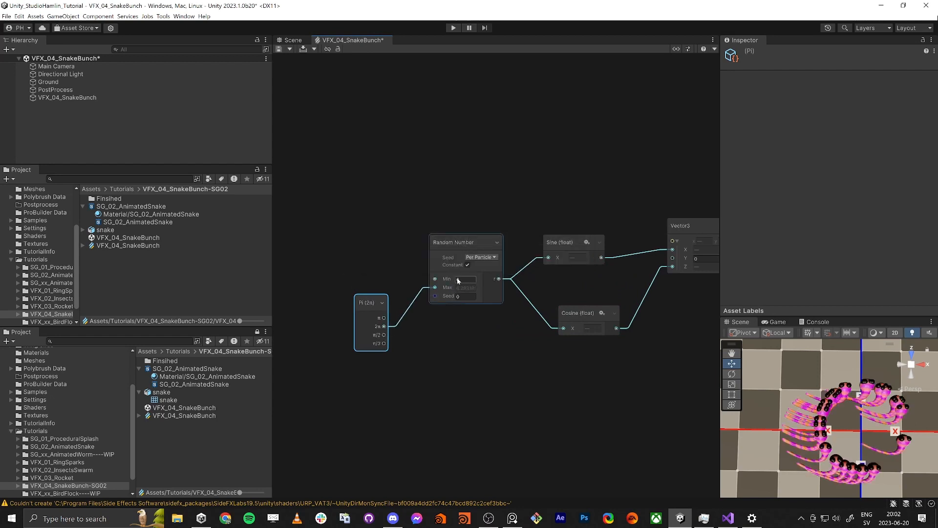
Step: Align the Cosine node under Sine and move the whole position node group farther away from the Initialize Particle context
{"action": "middle_click_drag", "start_coordinate": [603, 402], "coordinate": [517, 390]}
{"action": "left_click_drag", "start_coordinate": [503, 296], "coordinate": [483, 296]}
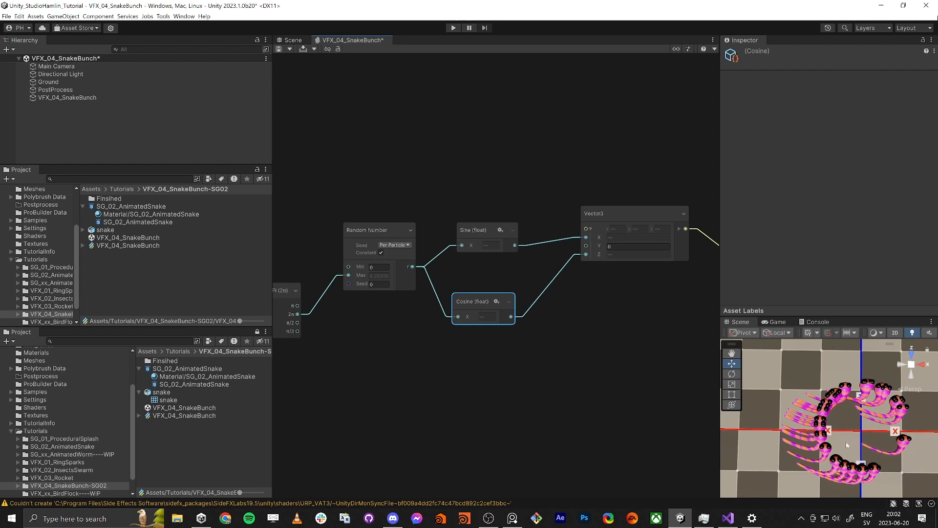
{"action": "scroll", "coordinate": [468, 364], "scroll_direction": "down", "scroll_amount": 3}
{"action": "middle_click_drag", "start_coordinate": [523, 397], "coordinate": [459, 371]}
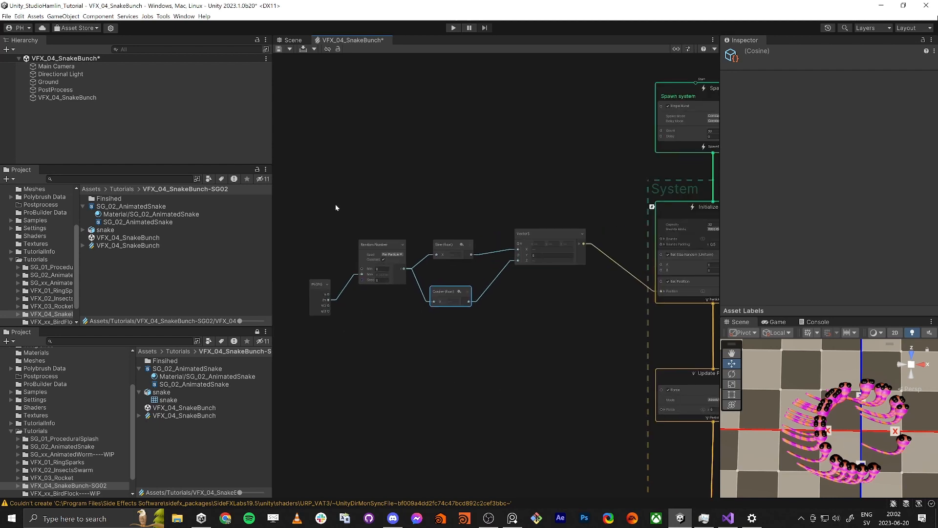
{"action": "left_click_drag", "start_coordinate": [335, 204], "coordinate": [542, 362]}
{"action": "left_click_drag", "start_coordinate": [558, 235], "coordinate": [447, 216]}
{"action": "left_click", "coordinate": [498, 262]}
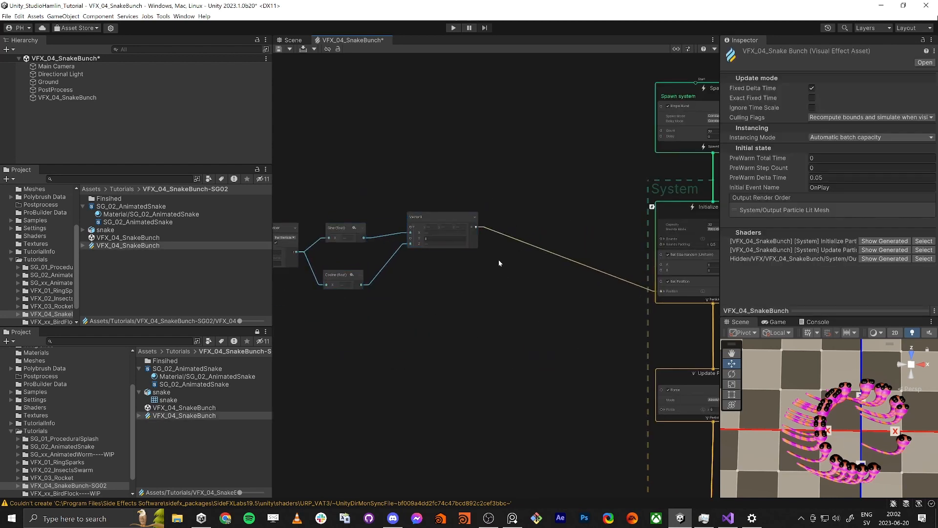
Step: Add a Multiply node and wire it between the Vector3 output and Set Position's Position input
{"action": "scroll", "coordinate": [839, 415], "scroll_direction": "down", "scroll_amount": 5}
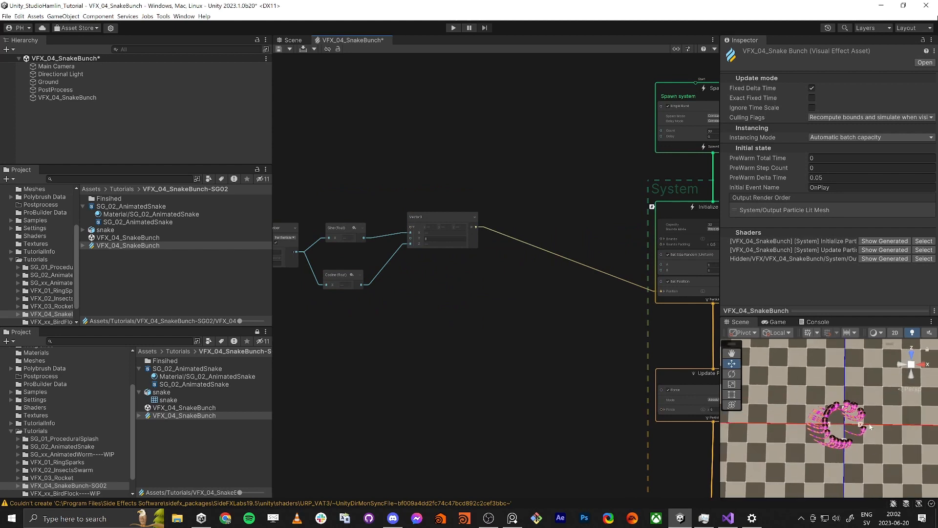
{"action": "key", "text": "space"}
{"action": "type", "text": "mul"}
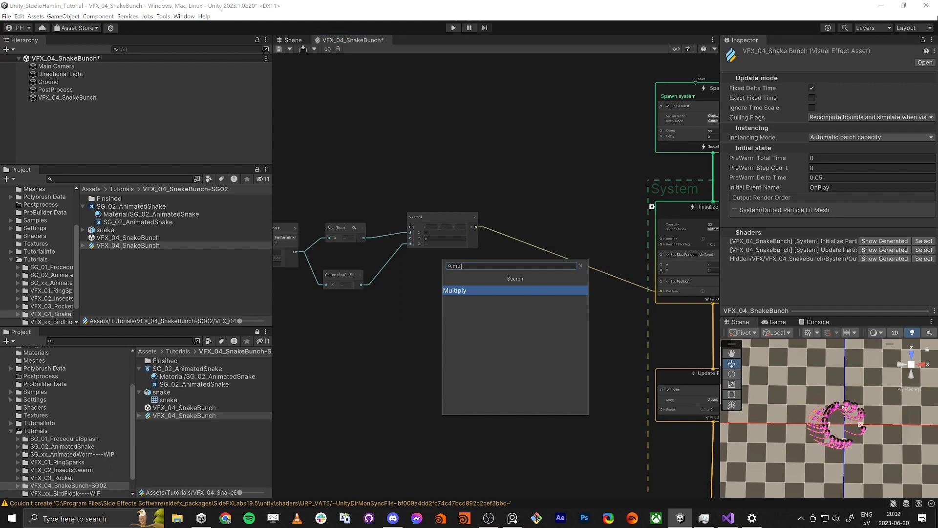
{"action": "key", "text": "Return"}
{"action": "scroll", "coordinate": [515, 265], "scroll_direction": "up", "scroll_amount": 3}
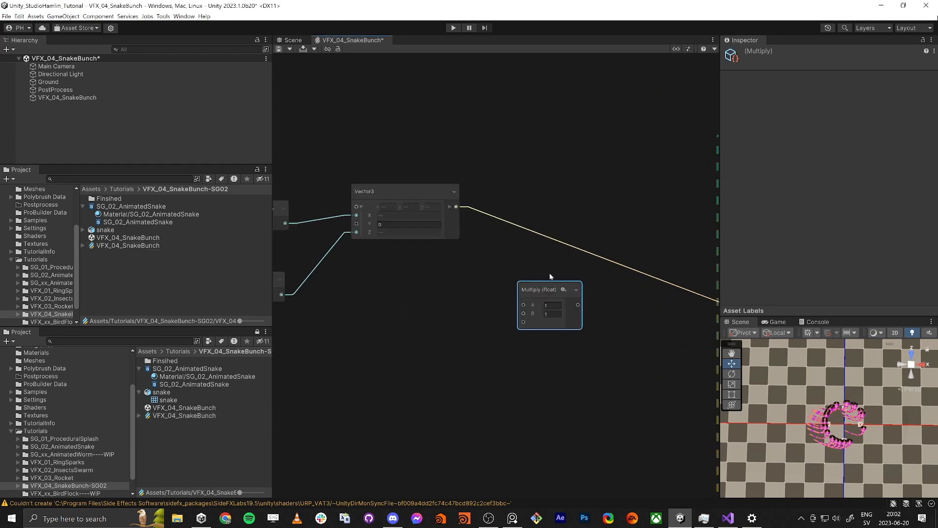
{"action": "left_click_drag", "start_coordinate": [413, 210], "coordinate": [480, 309]}
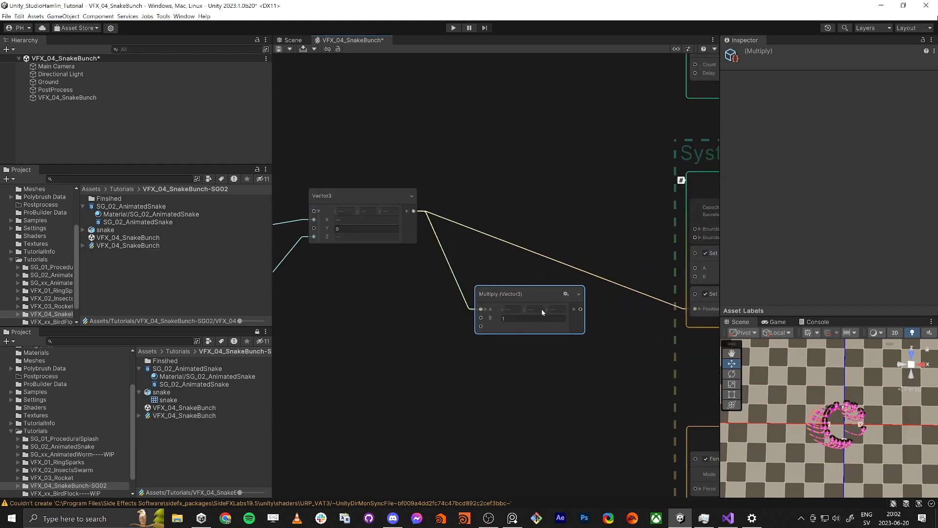
{"action": "left_click_drag", "start_coordinate": [580, 311], "coordinate": [647, 309]}
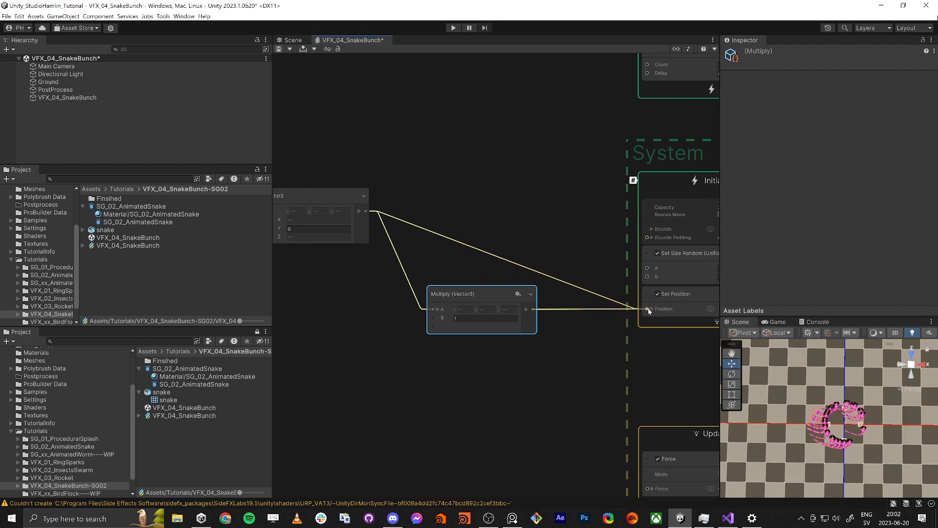
{"action": "left_click_drag", "start_coordinate": [479, 294], "coordinate": [479, 204]}
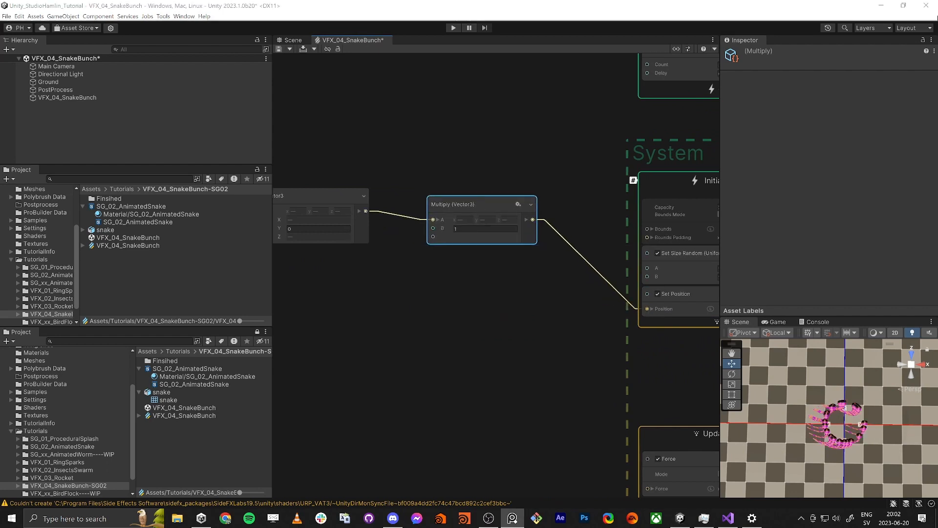
Step: Add a second Random Number node with Constant turned off and connect it to the Multiply node's B input
{"action": "left_click", "coordinate": [382, 300]}
{"action": "key", "text": "space"}
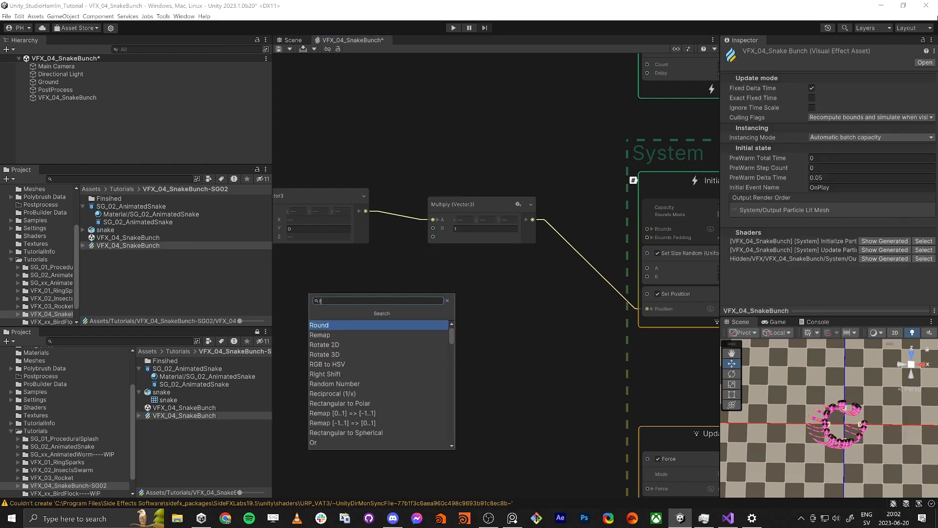
{"action": "type", "text": "random"}
{"action": "key", "text": "Return"}
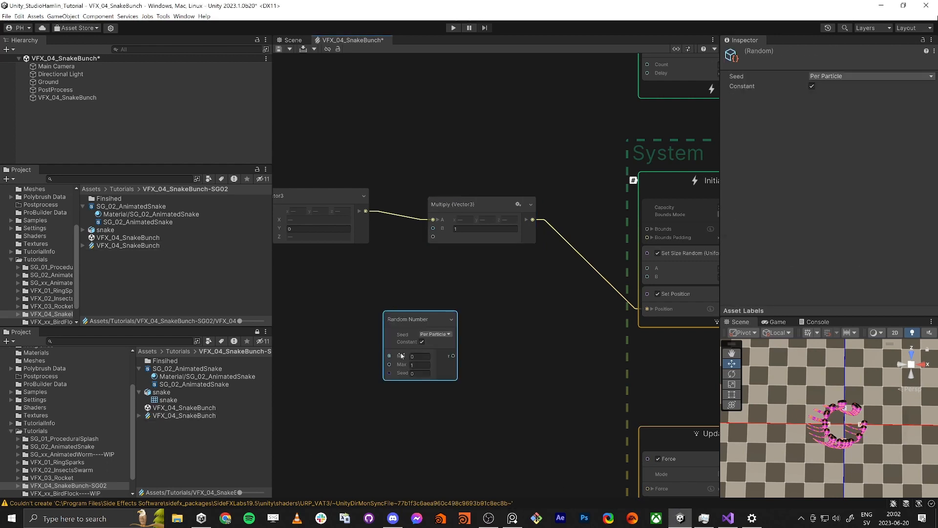
{"action": "left_click", "coordinate": [422, 341]}
{"action": "left_click_drag", "start_coordinate": [409, 317], "coordinate": [328, 276]}
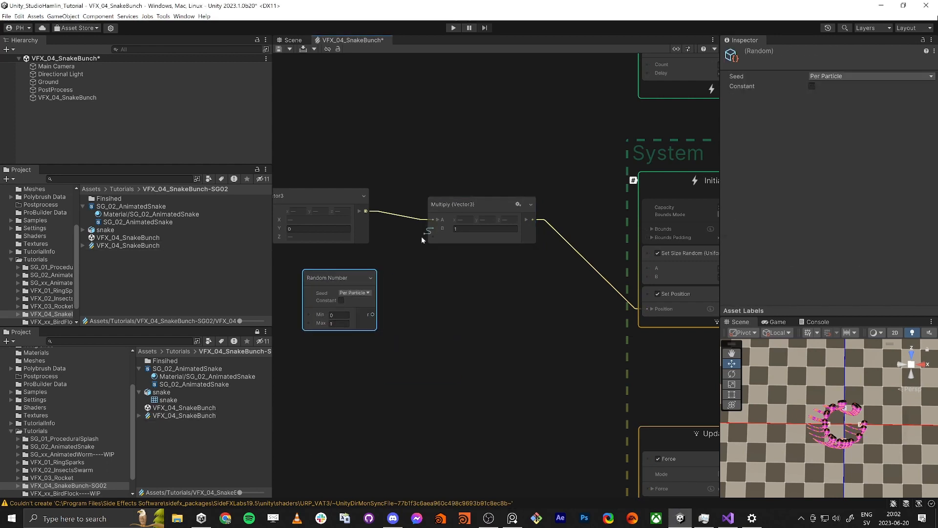
{"action": "left_click_drag", "start_coordinate": [433, 228], "coordinate": [373, 314]}
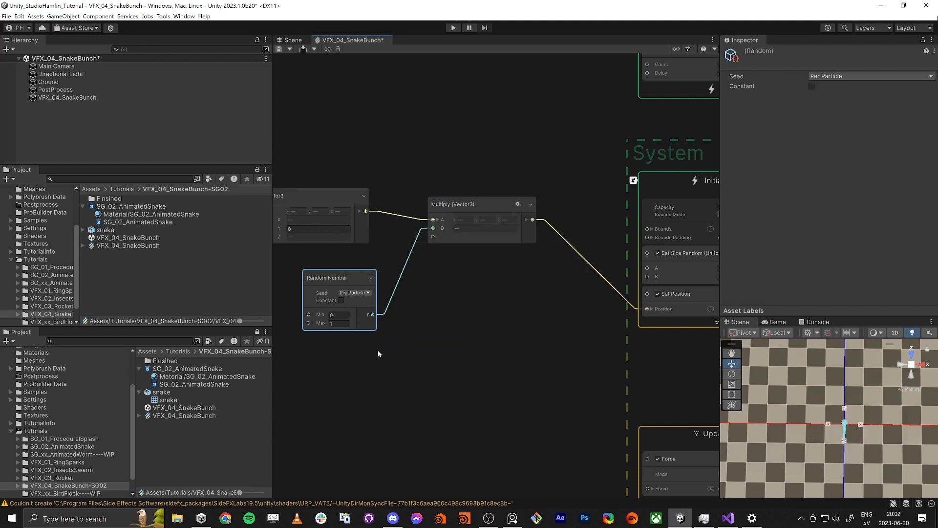
Step: Set the Max of the Random Number node feeding Multiply to 5 and save the graph
{"action": "scroll", "coordinate": [847, 428], "scroll_direction": "up", "scroll_amount": 4}
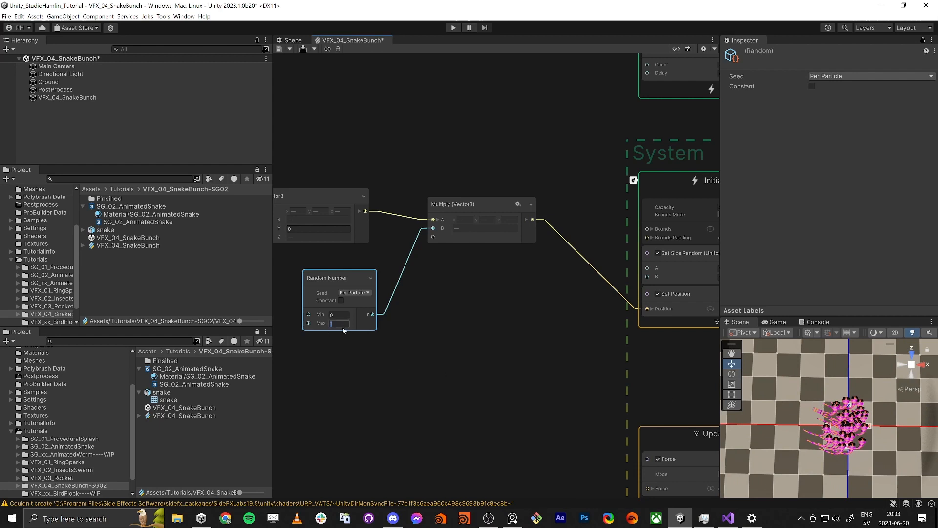
{"action": "type", "text": "5"}
{"action": "key", "text": "Return"}
{"action": "middle_click_drag", "start_coordinate": [417, 336], "coordinate": [434, 315]}
{"action": "left_click", "coordinate": [278, 51]}
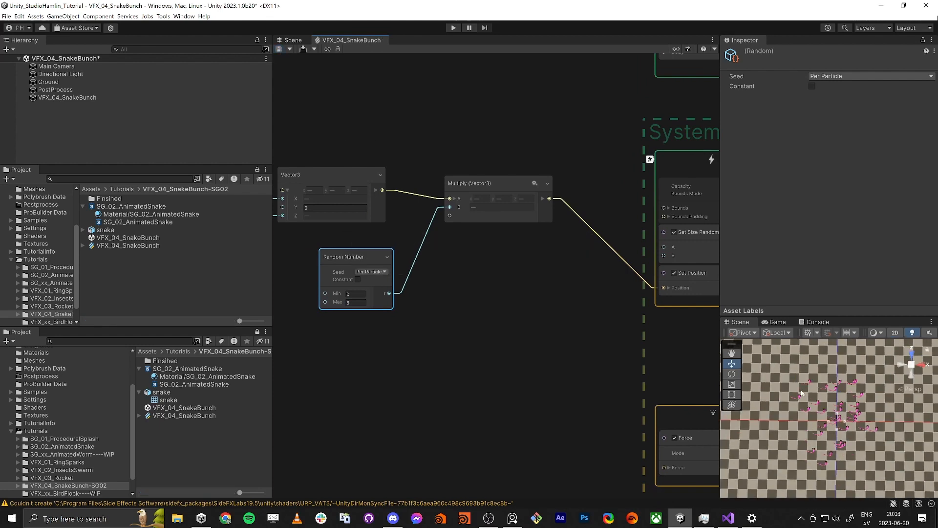
Step: Set the Max of the Random Number node feeding Multiply to 10 and save the graph
{"action": "left_click", "coordinate": [355, 302]}
{"action": "type", "text": "10"}
{"action": "left_click", "coordinate": [278, 49]}
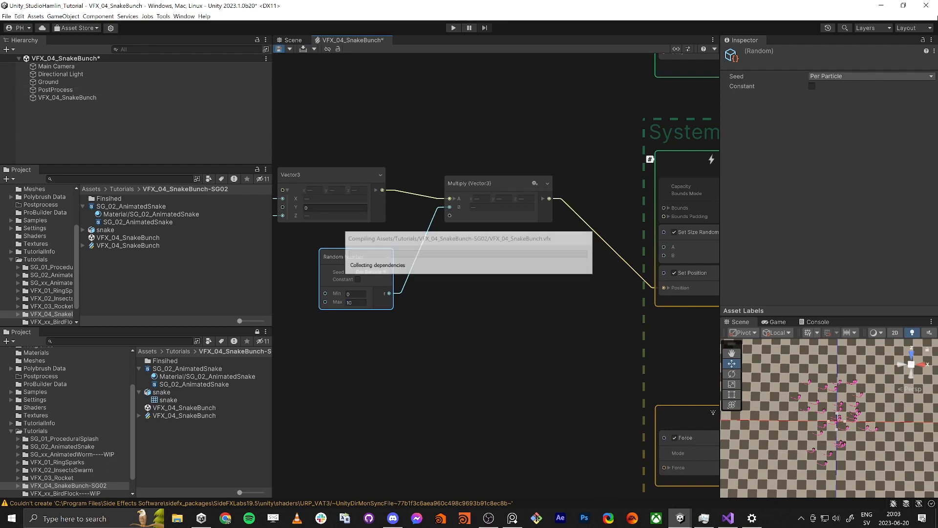
{"action": "scroll", "coordinate": [837, 430], "scroll_direction": "down", "scroll_amount": 3}
{"action": "middle_click_drag", "start_coordinate": [837, 429], "coordinate": [823, 414]}
Step: Set the Count of the Spawn context's Single Burst block to 200 and save the graph
{"action": "middle_click_drag", "start_coordinate": [608, 315], "coordinate": [521, 347]}
{"action": "scroll", "coordinate": [521, 347], "scroll_direction": "down", "scroll_amount": 2}
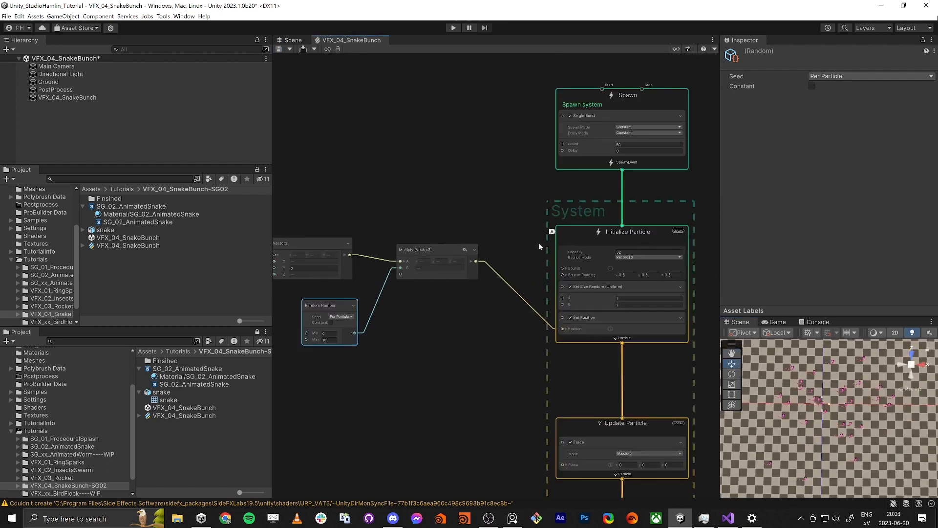
{"action": "middle_click_drag", "start_coordinate": [663, 142], "coordinate": [630, 168]}
{"action": "left_click", "coordinate": [608, 166]}
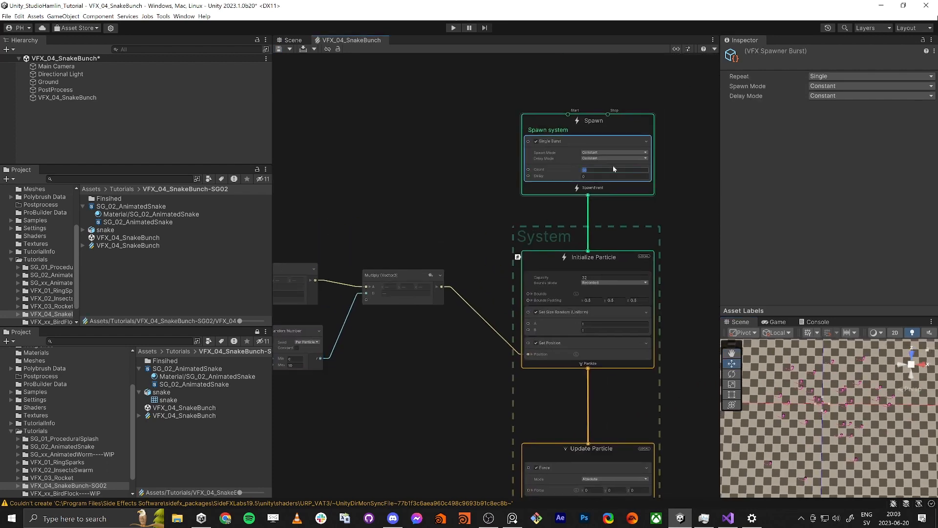
{"action": "type", "text": "200"}
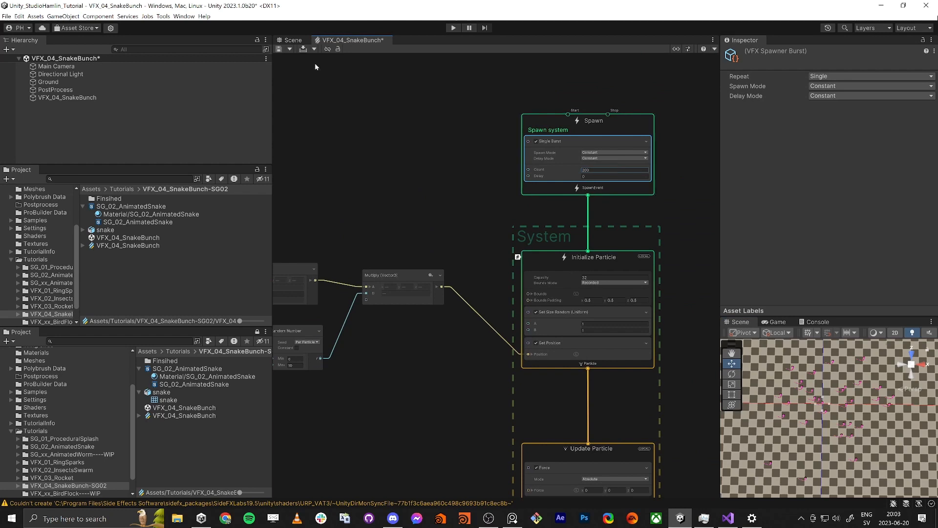
{"action": "left_click", "coordinate": [279, 49]}
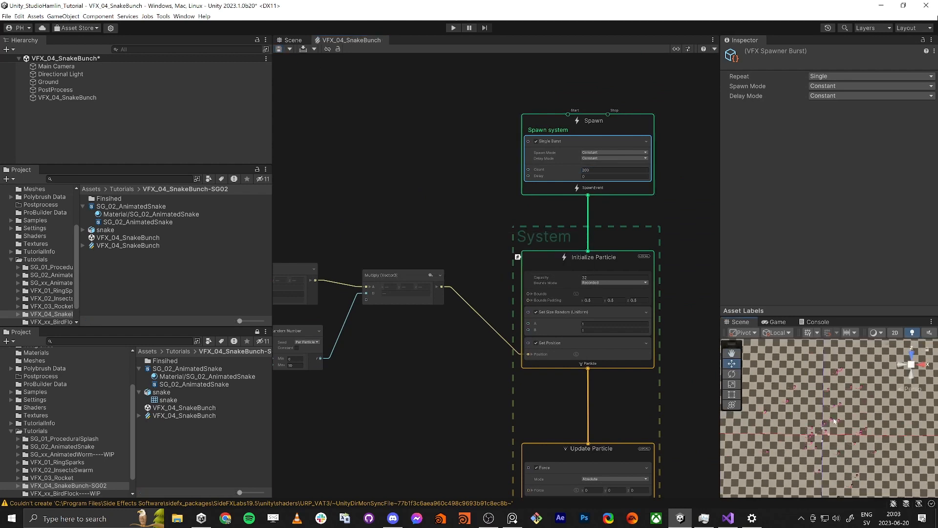
Step: Set the particle Capacity of the Initialize Particle context to 100000
{"action": "scroll", "coordinate": [537, 168], "scroll_direction": "up", "scroll_amount": 3}
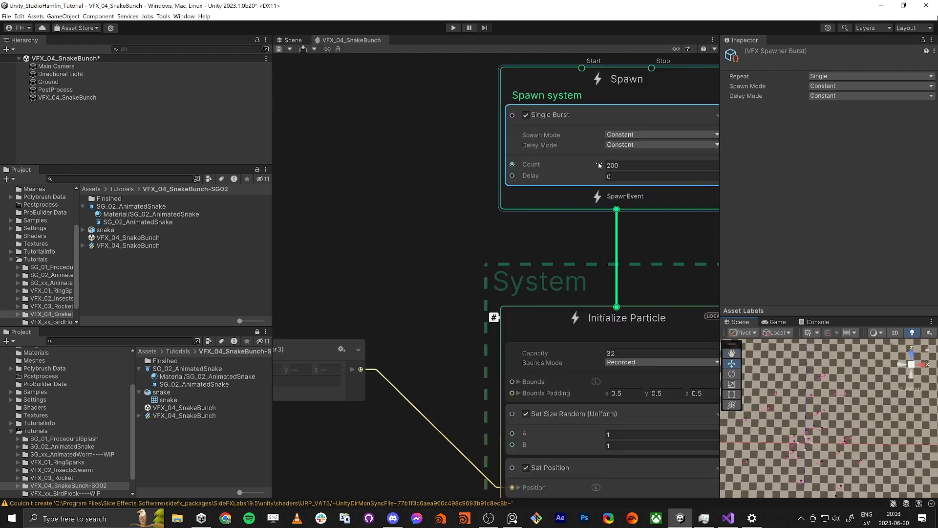
{"action": "middle_click_drag", "start_coordinate": [485, 342], "coordinate": [450, 300]}
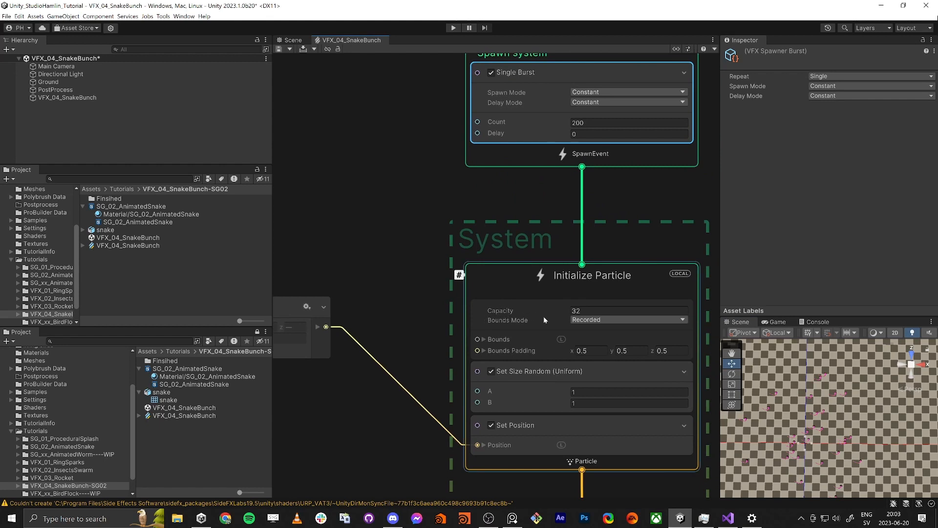
{"action": "left_click", "coordinate": [579, 311]}
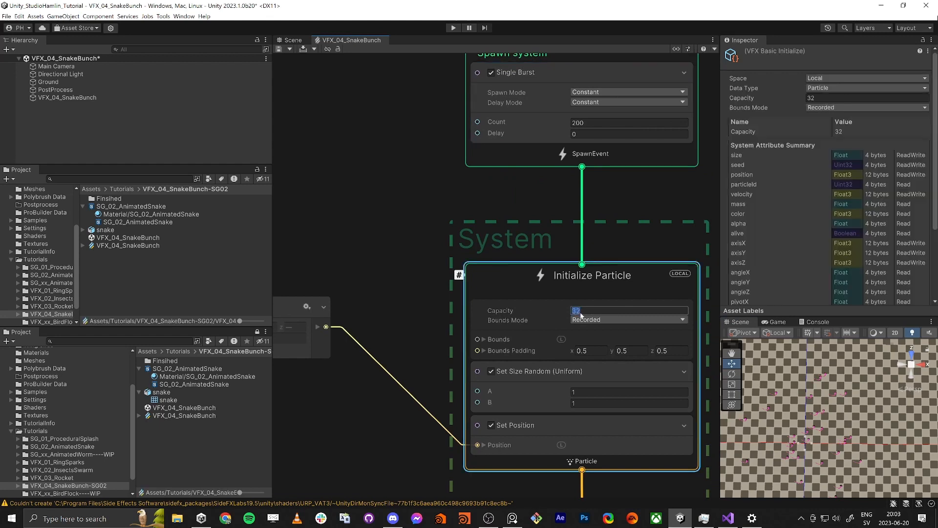
{"action": "type", "text": "100000"}
{"action": "key", "text": "Return"}
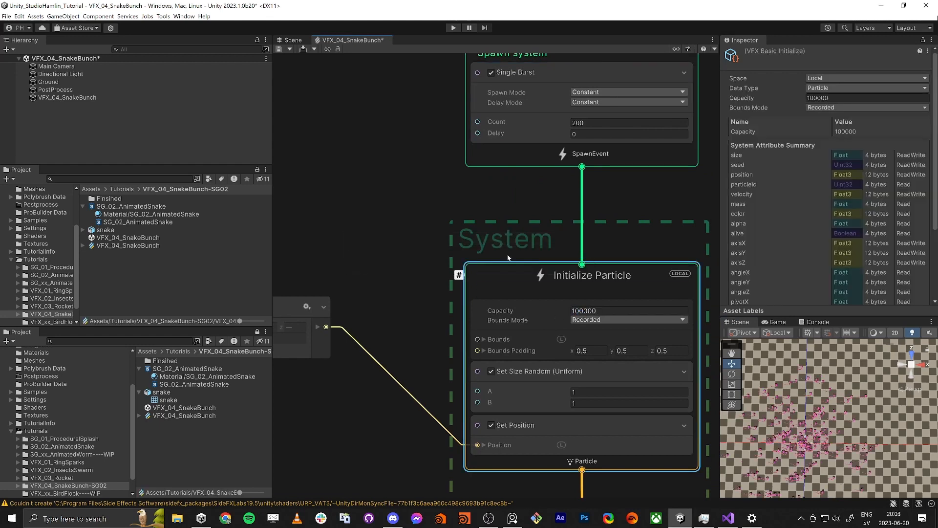
{"action": "middle_click_drag", "start_coordinate": [483, 185], "coordinate": [489, 236]}
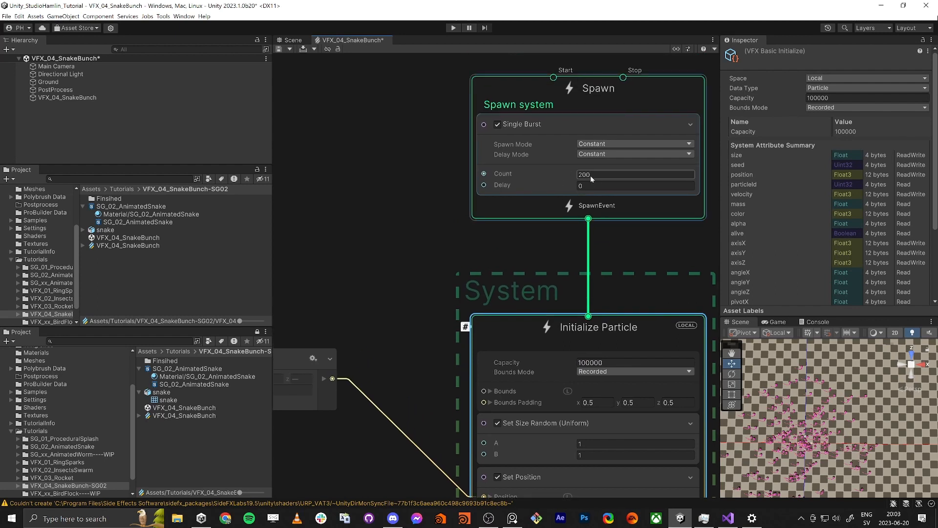
Step: Examine the distribution and orientation of the spawned snakes up close in the scene
{"action": "middle_click_drag", "start_coordinate": [795, 447], "coordinate": [836, 430]}
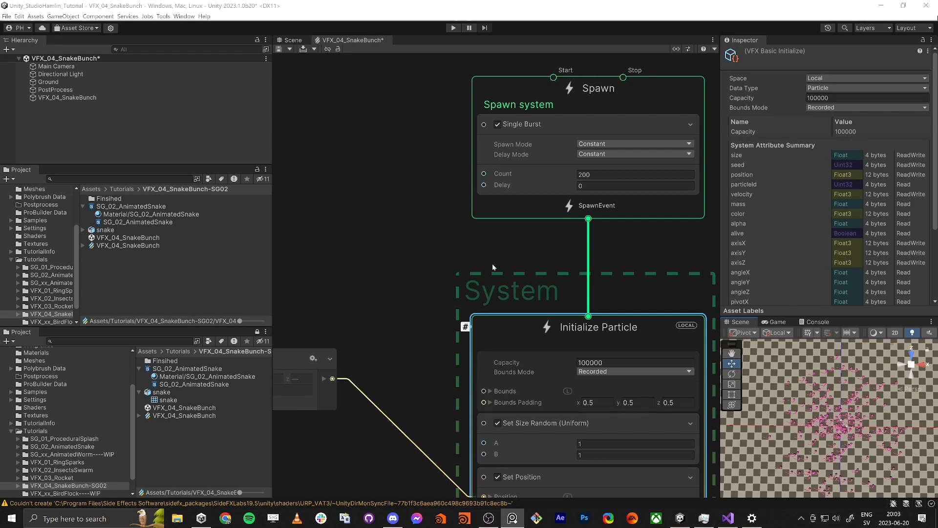
{"action": "middle_click_drag", "start_coordinate": [403, 318], "coordinate": [467, 240]}
{"action": "scroll", "coordinate": [425, 279], "scroll_direction": "down", "scroll_amount": 4}
{"action": "middle_click_drag", "start_coordinate": [384, 369], "coordinate": [546, 167]}
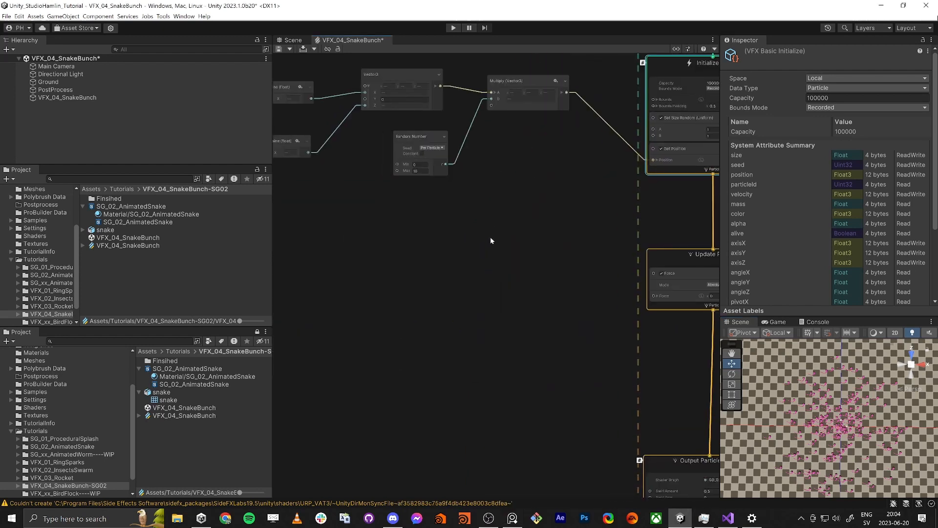
{"action": "middle_click_drag", "start_coordinate": [476, 296], "coordinate": [428, 271]}
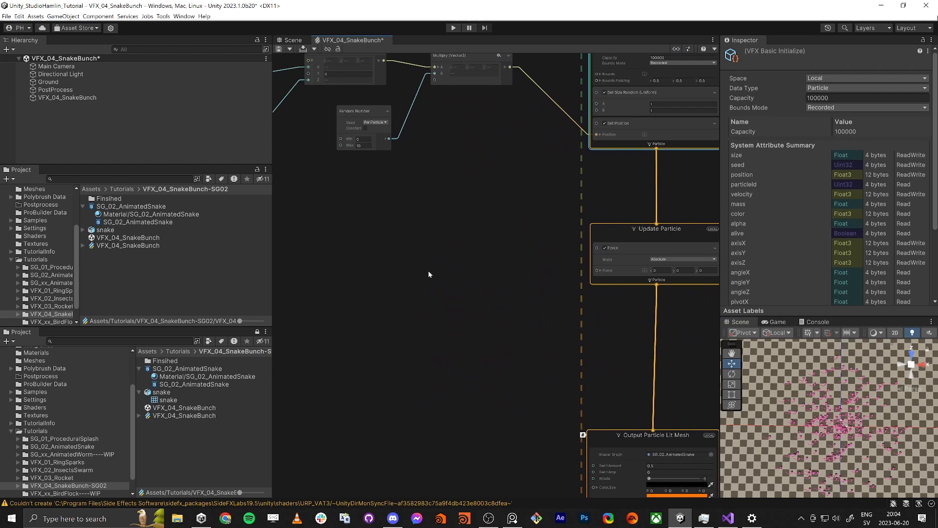
{"action": "middle_click_drag", "start_coordinate": [842, 461], "coordinate": [847, 410]}
{"action": "scroll", "coordinate": [823, 387], "scroll_direction": "up", "scroll_amount": 2}
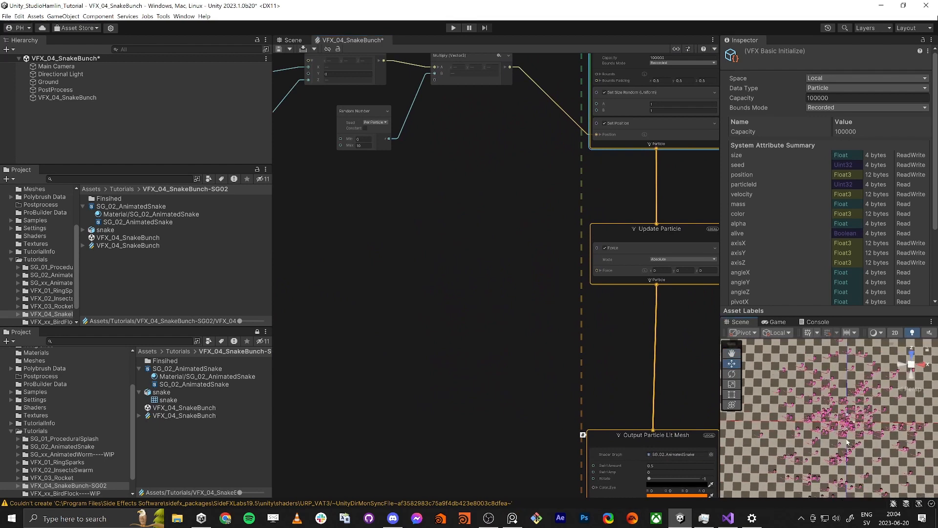
{"action": "scroll", "coordinate": [848, 428], "scroll_direction": "up", "scroll_amount": 2}
{"action": "scroll", "coordinate": [849, 426], "scroll_direction": "up", "scroll_amount": 3}
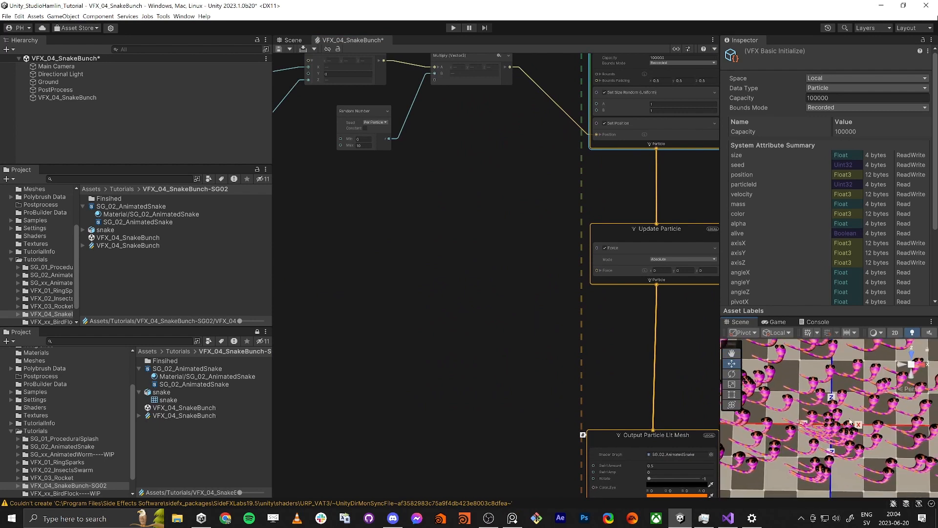
Step: Add a Get Attribute: position node and place it in the empty area below the existing position nodes
{"action": "scroll", "coordinate": [478, 268], "scroll_direction": "down", "scroll_amount": 4}
{"action": "middle_click_drag", "start_coordinate": [478, 268], "coordinate": [603, 273]}
{"action": "left_click", "coordinate": [415, 276]}
{"action": "key", "text": "space"}
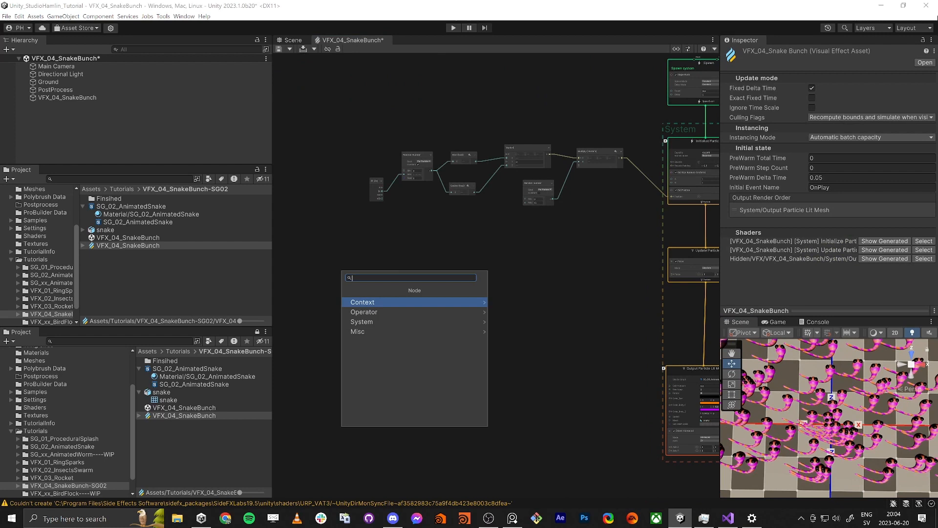
{"action": "type", "text": "get pos"}
{"action": "key", "text": "Return"}
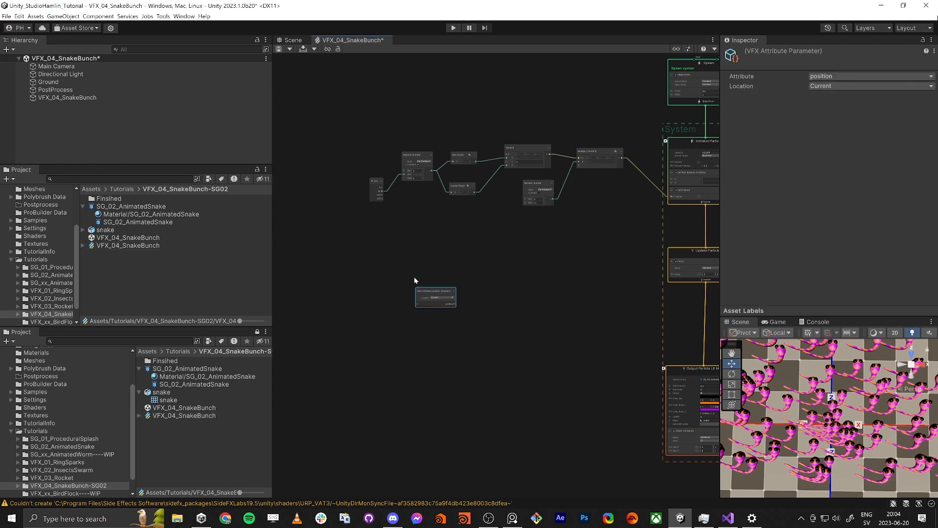
{"action": "left_click_drag", "start_coordinate": [428, 297], "coordinate": [318, 305]}
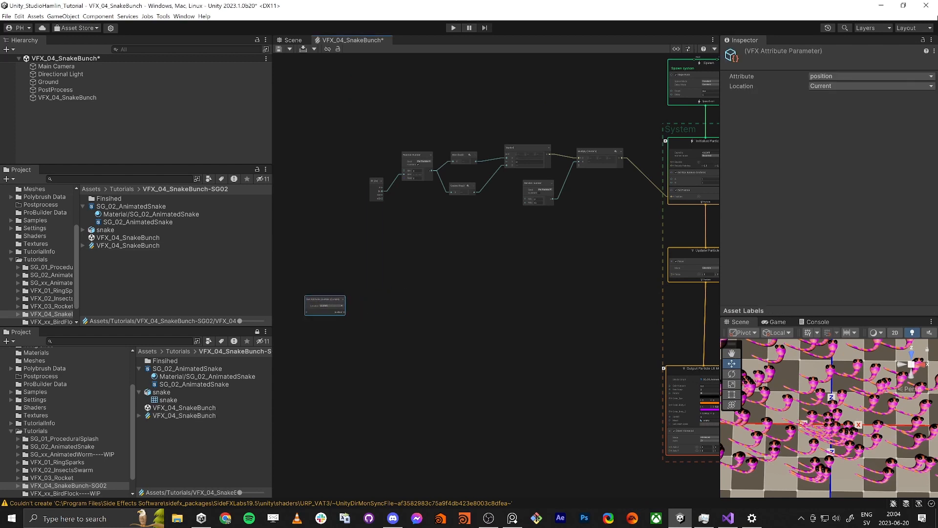
Step: Add a Perlin Curl Noise 2D node beside the Get Attribute: position node
{"action": "key", "text": "alt+Tab"}
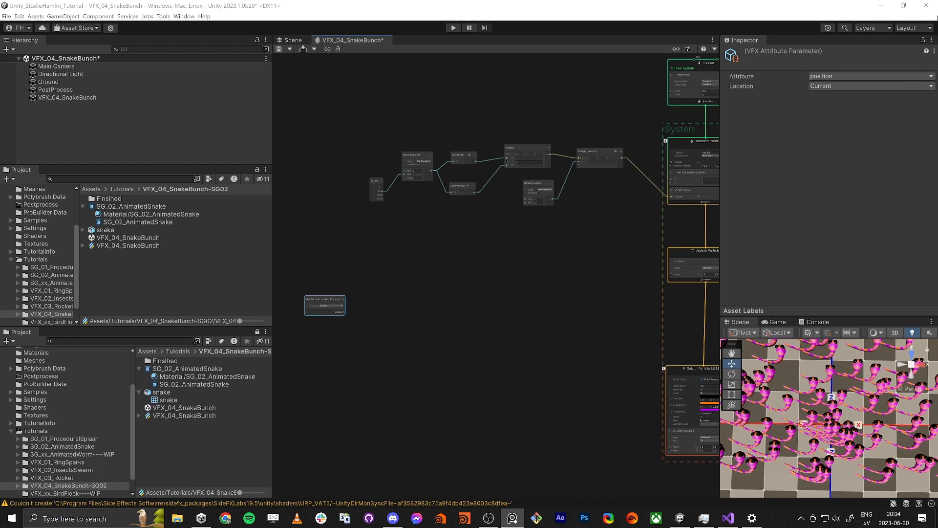
{"action": "left_click", "coordinate": [368, 324]}
{"action": "key", "text": "space"}
{"action": "type", "text": "perlin"}
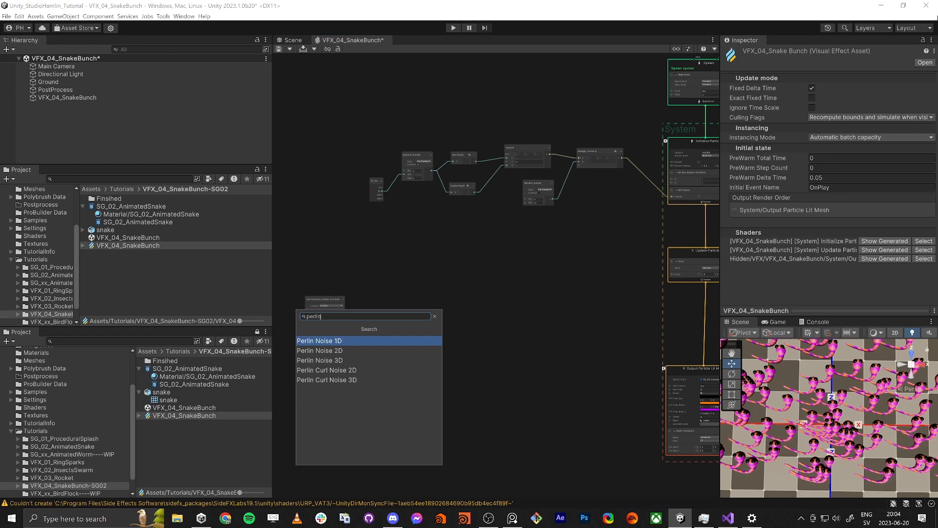
{"action": "key", "text": "Down"}
{"action": "key", "text": "Down"}
{"action": "key", "text": "Down"}
{"action": "key", "text": "Down"}
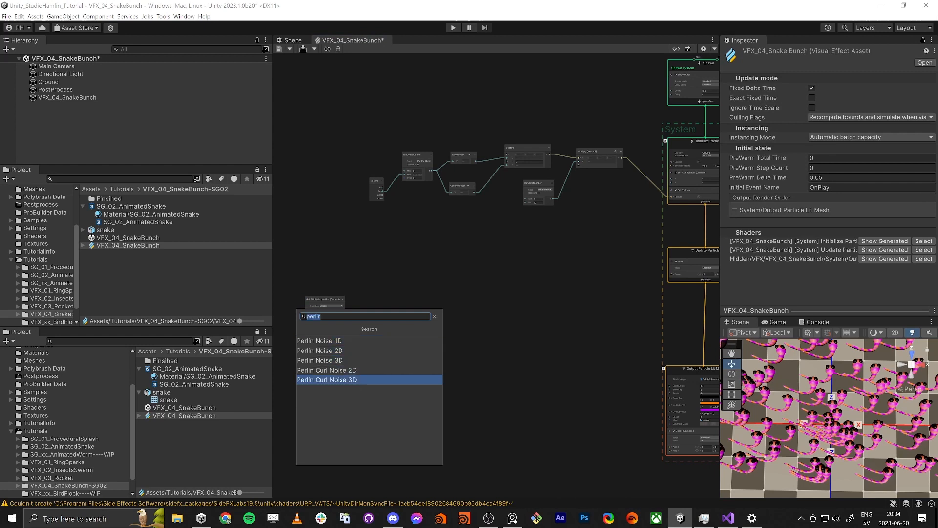
{"action": "key", "text": "Up"}
{"action": "key", "text": "Return"}
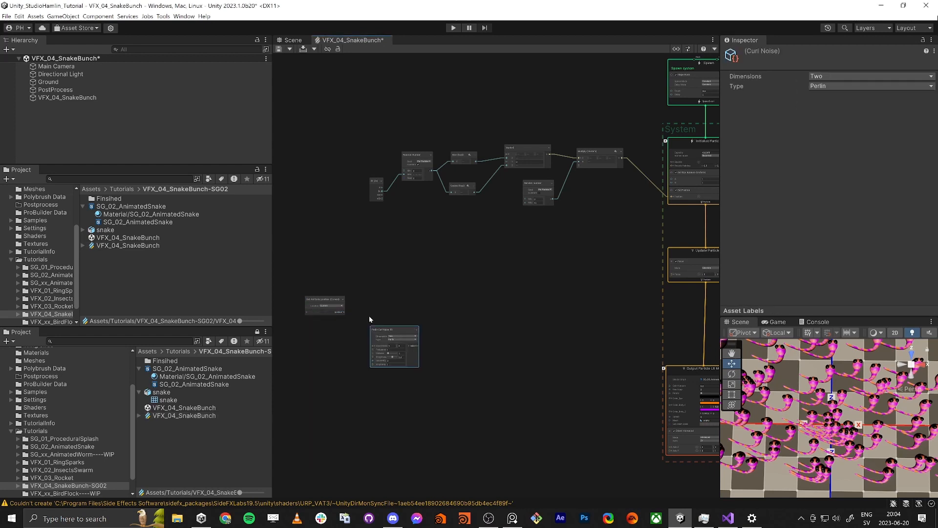
{"action": "scroll", "coordinate": [384, 333], "scroll_direction": "up", "scroll_amount": 3}
{"action": "left_click_drag", "start_coordinate": [384, 332], "coordinate": [417, 272]}
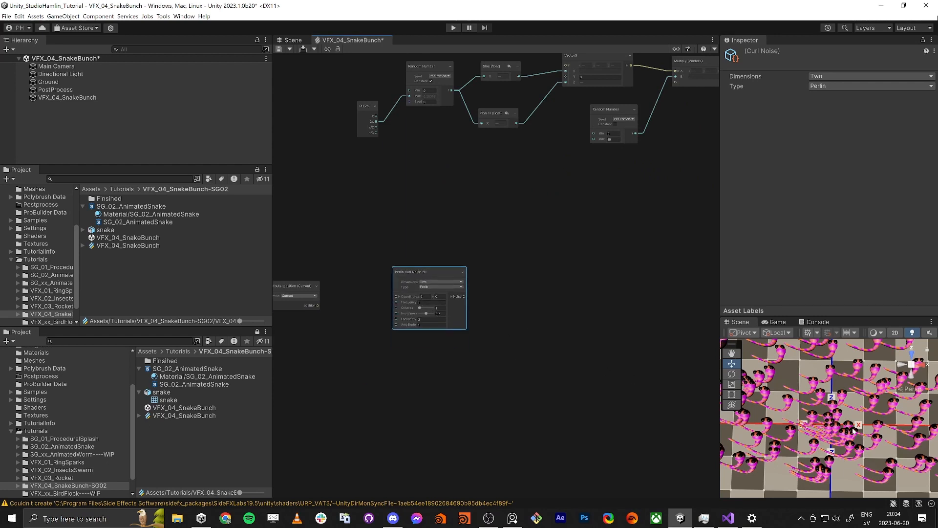
{"action": "scroll", "coordinate": [365, 361], "scroll_direction": "up", "scroll_amount": 2}
{"action": "middle_click_drag", "start_coordinate": [361, 356], "coordinate": [503, 362]}
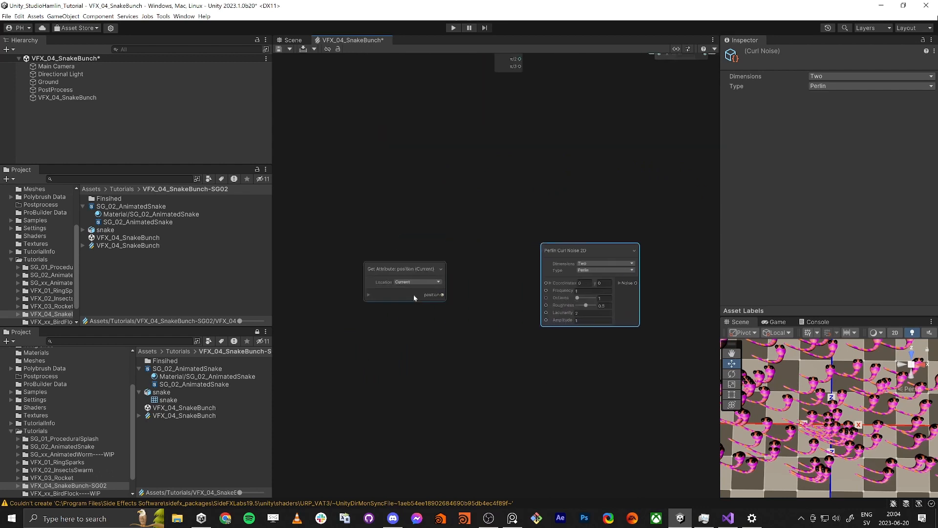
{"action": "left_click_drag", "start_coordinate": [399, 272], "coordinate": [440, 283]}
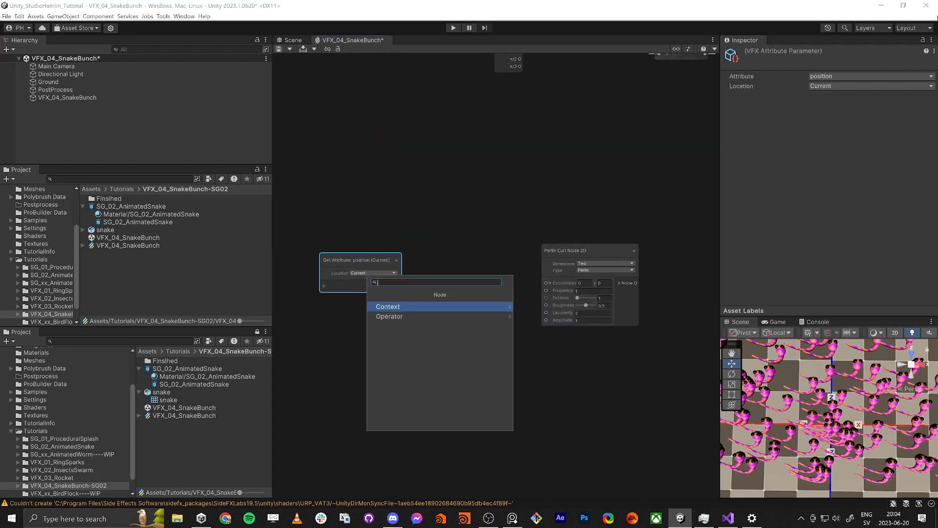
{"action": "type", "text": "vector"}
{"action": "key", "text": "Down"}
{"action": "key", "text": "Down"}
{"action": "key", "text": "Return"}
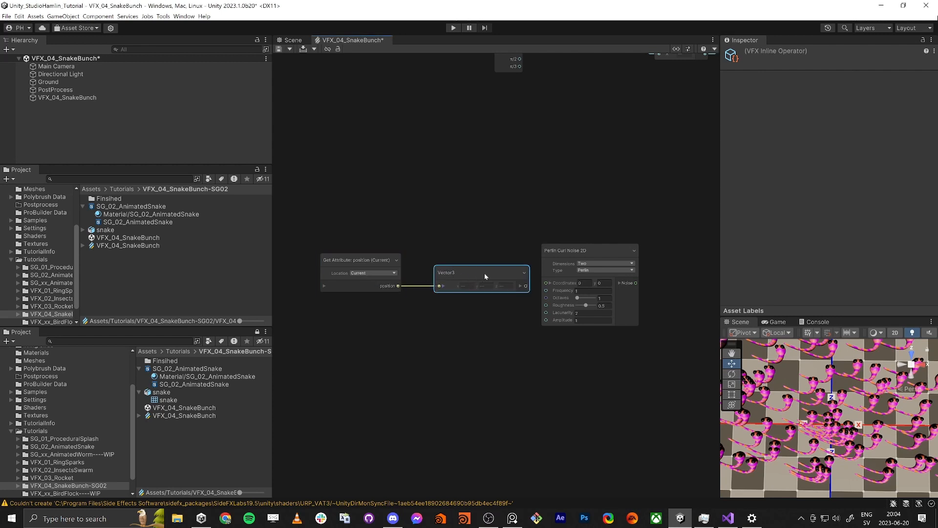
{"action": "key", "text": "Delete"}
Step: Expand the position and Coordinate ports and connect position x and z to the Perlin Curl Noise 2D's X and Y coordinates
{"action": "left_click", "coordinate": [324, 285]}
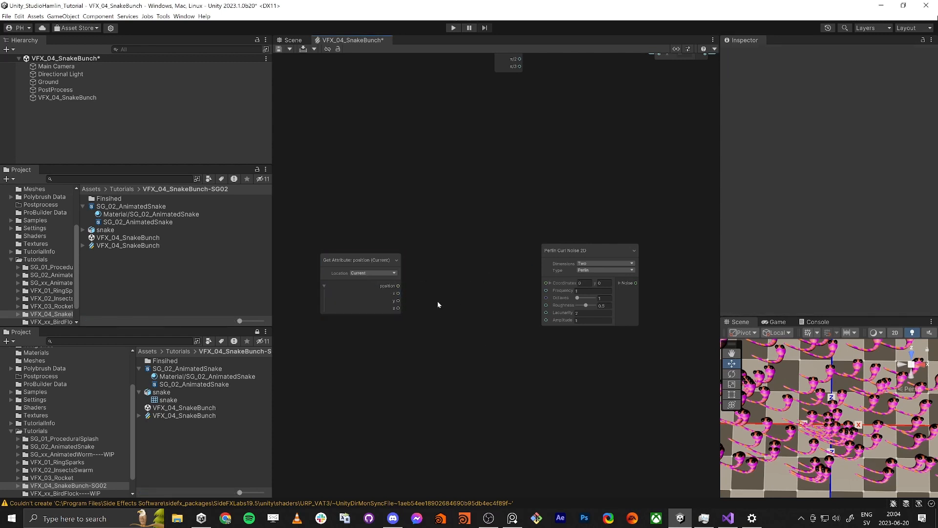
{"action": "left_click", "coordinate": [550, 282]}
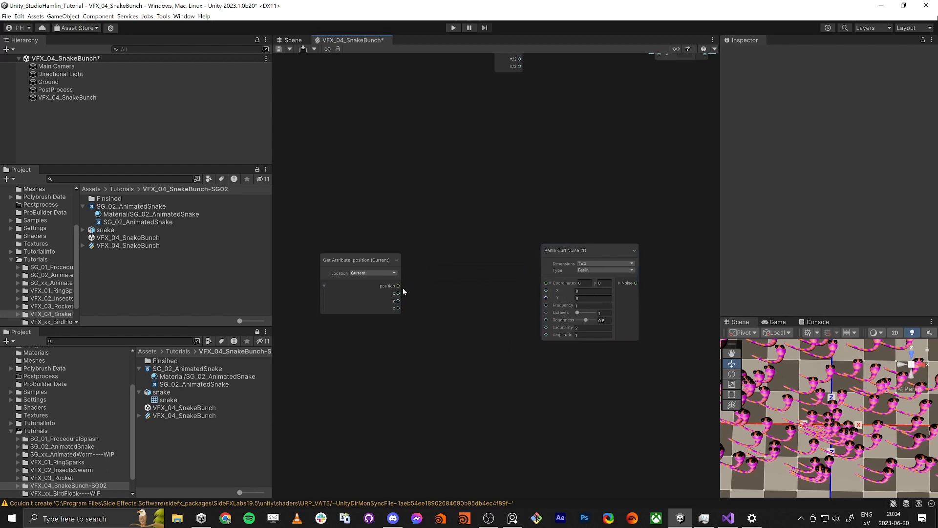
{"action": "left_click_drag", "start_coordinate": [397, 294], "coordinate": [546, 290]}
{"action": "left_click_drag", "start_coordinate": [398, 309], "coordinate": [548, 299]}
Step: Add a Vector3 node from the Noise output of the Perlin Curl Noise 2D node
{"action": "middle_click_drag", "start_coordinate": [646, 392], "coordinate": [470, 362]}
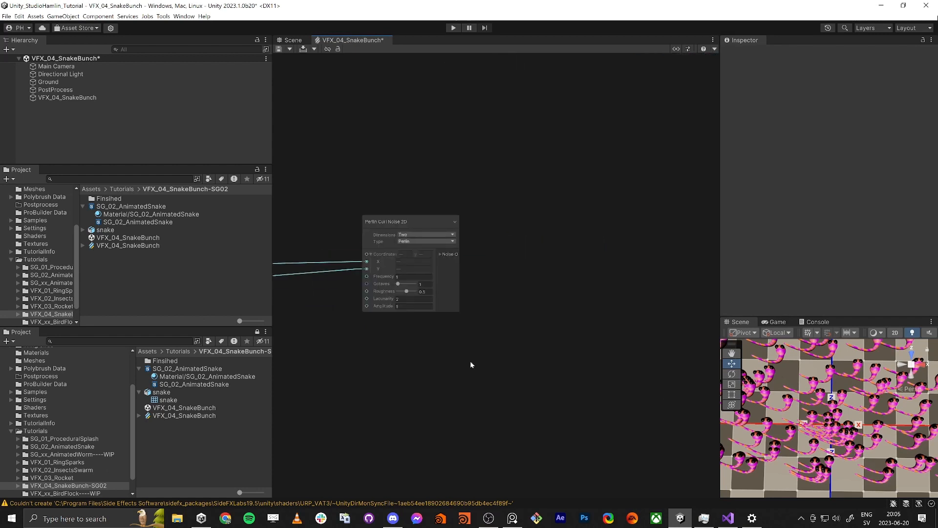
{"action": "scroll", "coordinate": [470, 362], "scroll_direction": "down", "scroll_amount": 2}
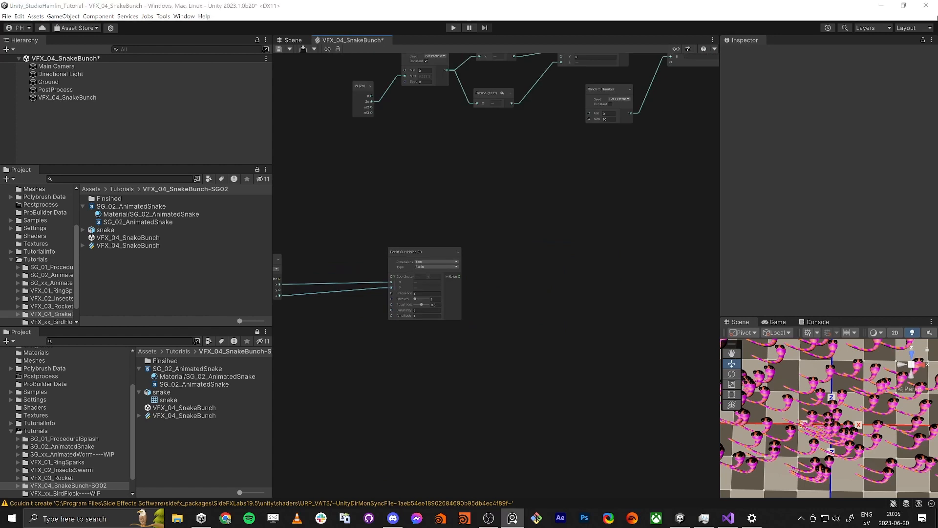
{"action": "middle_click_drag", "start_coordinate": [538, 358], "coordinate": [369, 340]}
{"action": "scroll", "coordinate": [369, 340], "scroll_direction": "down", "scroll_amount": 3}
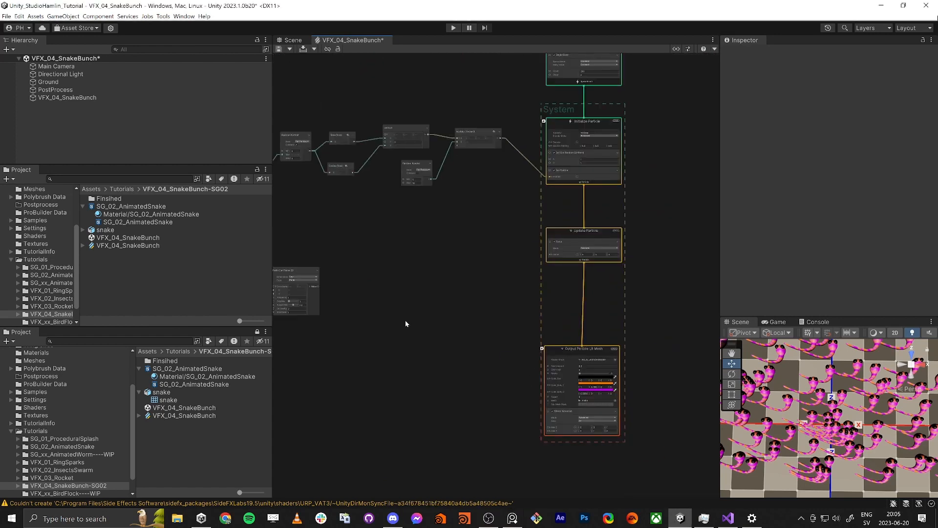
{"action": "middle_click_drag", "start_coordinate": [429, 302], "coordinate": [506, 321]}
{"action": "left_click_drag", "start_coordinate": [388, 304], "coordinate": [486, 306]}
{"action": "left_click", "coordinate": [410, 294]}
{"action": "scroll", "coordinate": [410, 294], "scroll_direction": "up", "scroll_amount": 6}
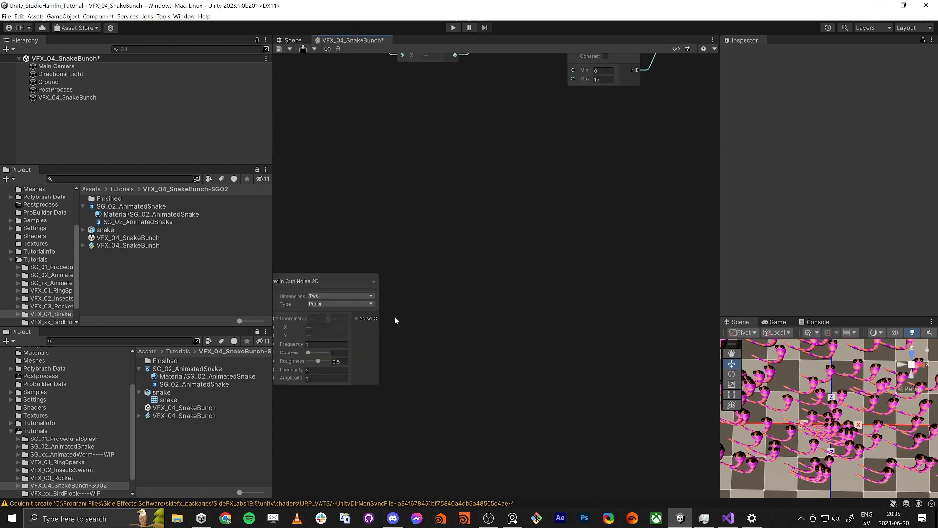
{"action": "left_click_drag", "start_coordinate": [376, 319], "coordinate": [429, 324]}
{"action": "type", "text": "vec"}
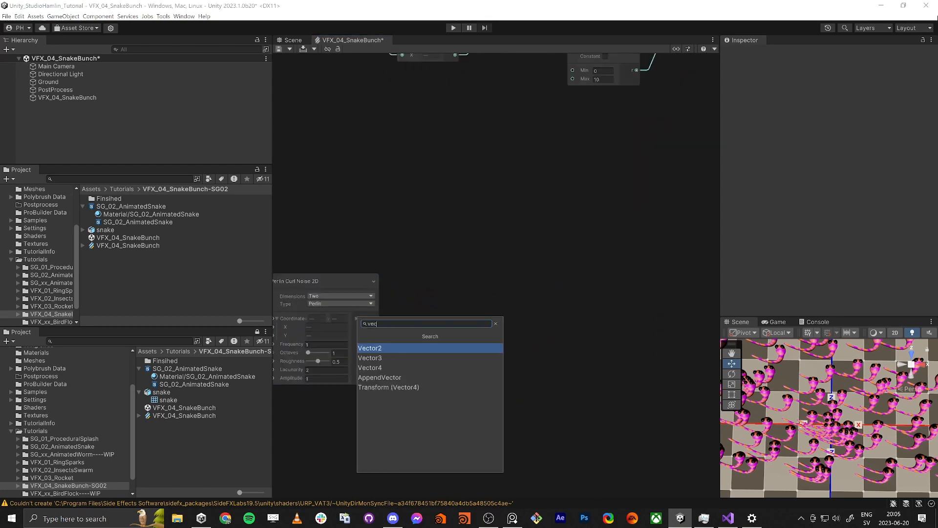
{"action": "key", "text": "Down"}
{"action": "key", "text": "Return"}
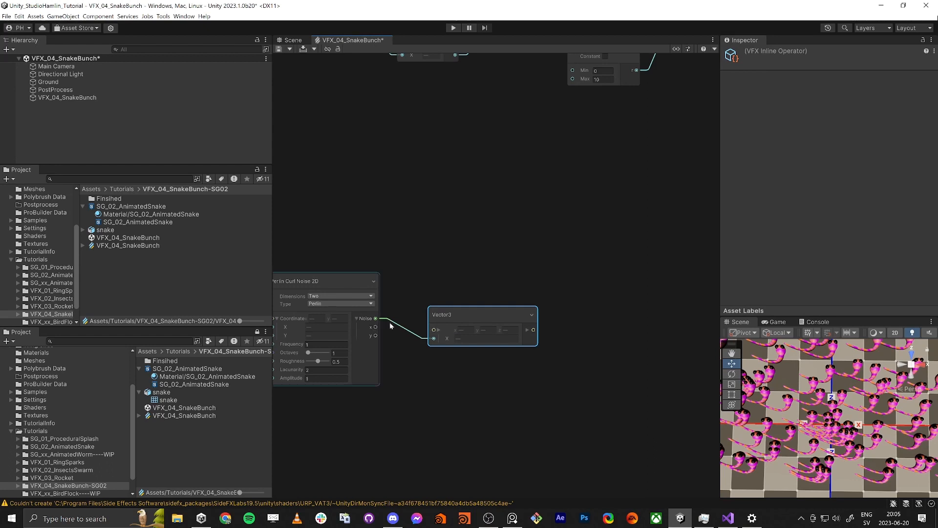
Step: Wire the noise's separate x and y outputs to the Vector3's X and Z, and the Vector3's output to Update Particle's Force input
{"action": "left_click_drag", "start_coordinate": [471, 312], "coordinate": [520, 302]}
{"action": "left_click", "coordinate": [426, 306]}
{"action": "left_click", "coordinate": [485, 319]}
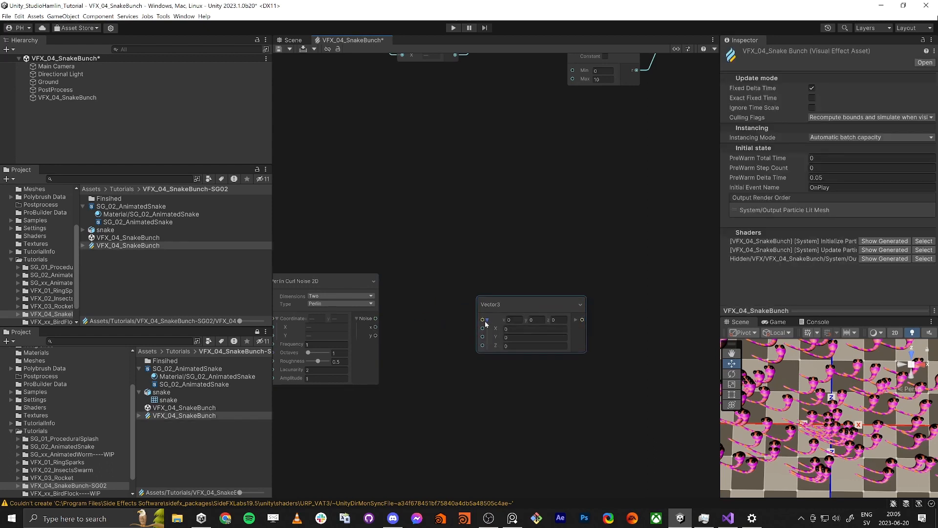
{"action": "left_click_drag", "start_coordinate": [375, 326], "coordinate": [567, 307]}
{"action": "scroll", "coordinate": [447, 414], "scroll_direction": "down", "scroll_amount": 3}
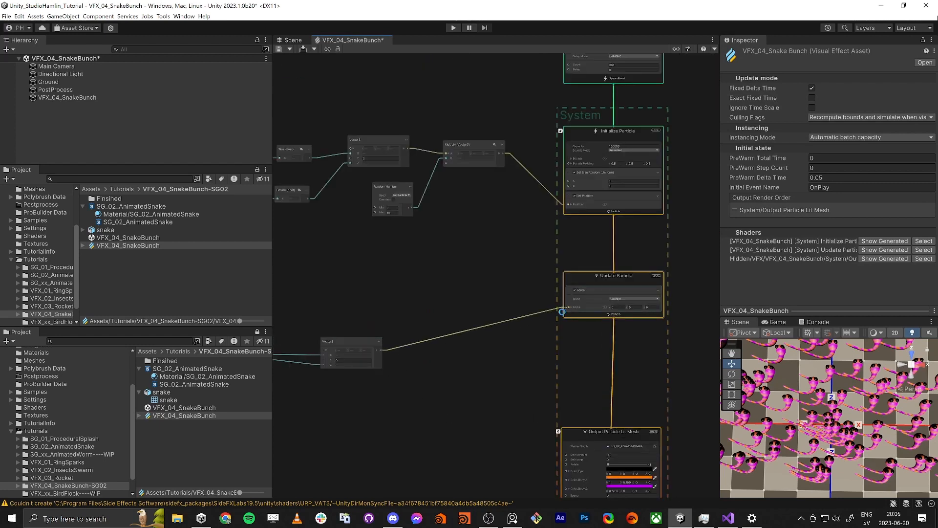
Step: Examine how the snakes drift apart in an enlarged, zoomed-out scene view
{"action": "scroll", "coordinate": [832, 415], "scroll_direction": "down", "scroll_amount": 8}
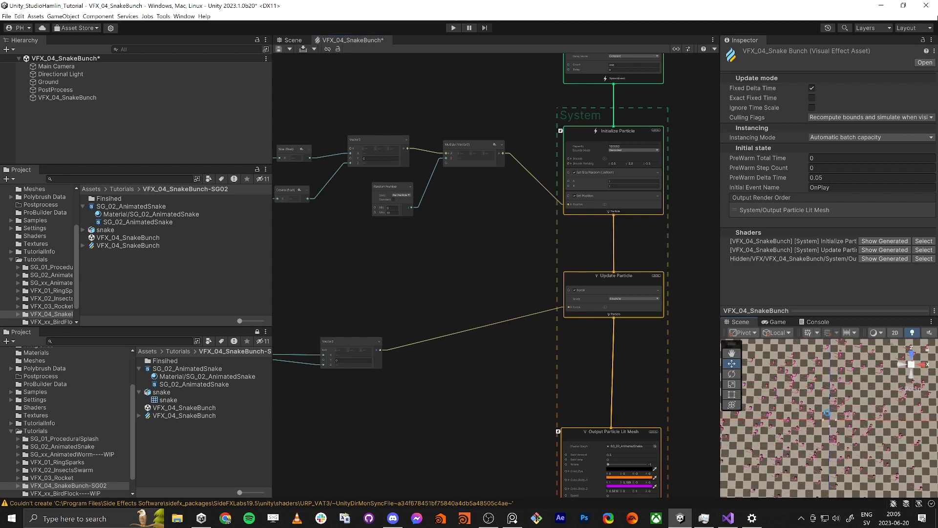
{"action": "left_click", "coordinate": [830, 414]}
{"action": "key", "text": "shift+space"}
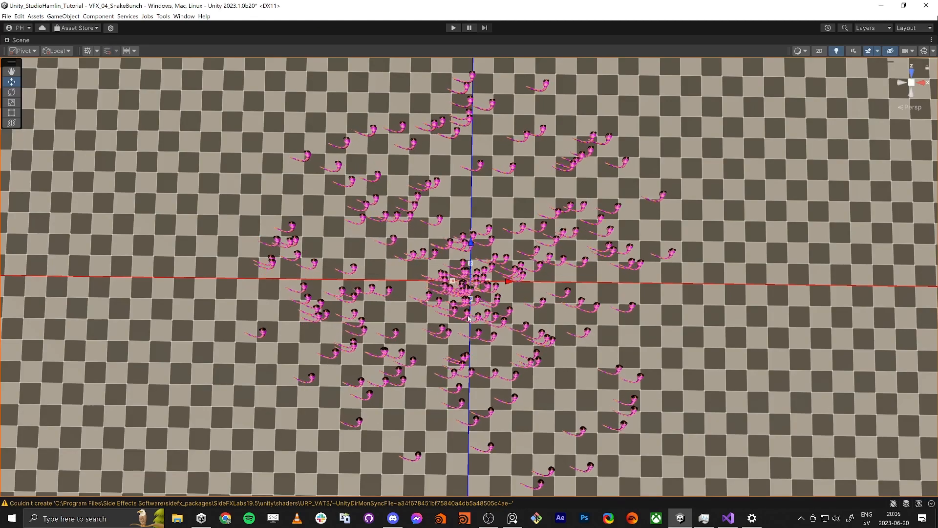
{"action": "scroll", "coordinate": [470, 290], "scroll_direction": "down", "scroll_amount": 5}
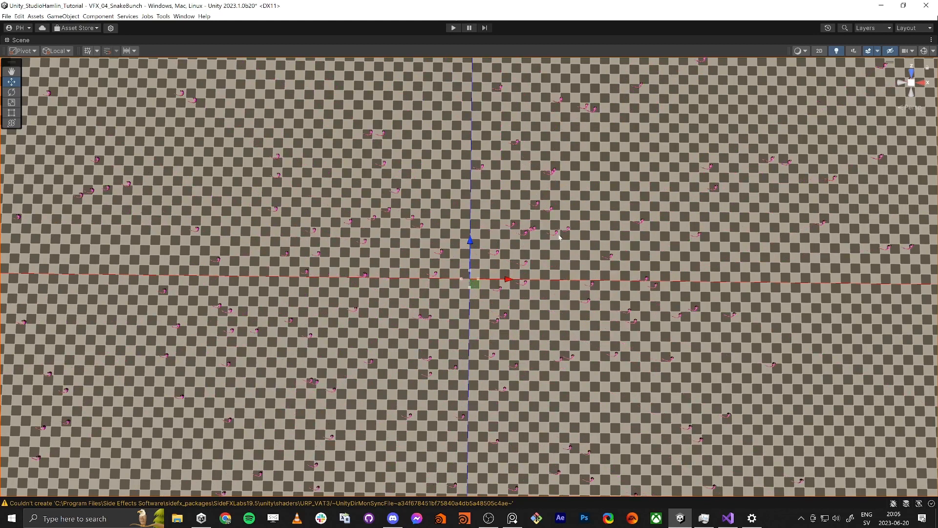
{"action": "key", "text": "shift+space"}
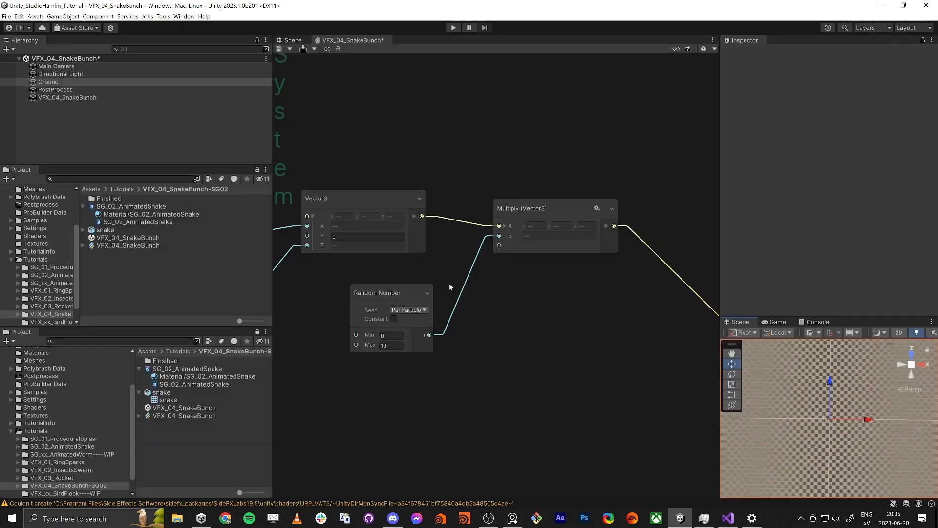
Step: Enlarge the graph view and move the spawn position nodes farther away from Initialize Particle
{"action": "key", "text": "shift+space"}
{"action": "key", "text": "a"}
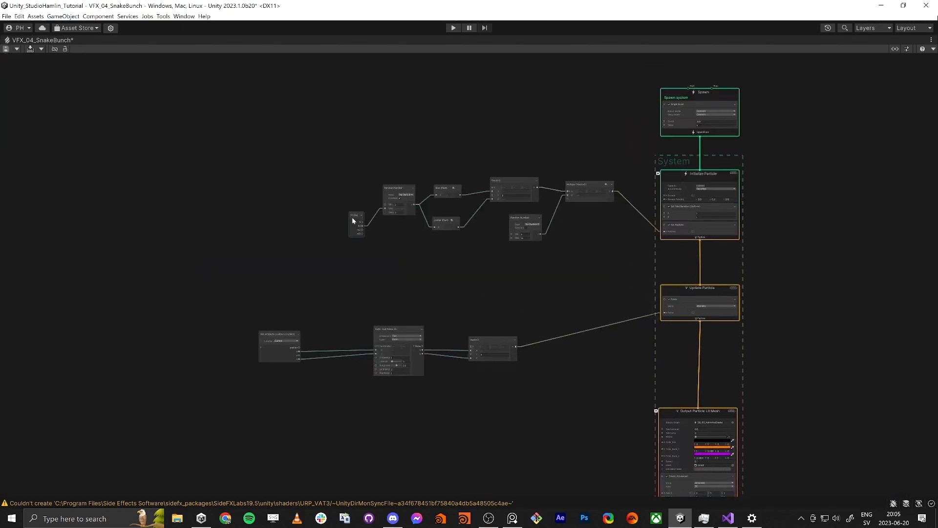
{"action": "scroll", "coordinate": [357, 225], "scroll_direction": "up", "scroll_amount": 2}
{"action": "left_click_drag", "start_coordinate": [560, 244], "coordinate": [670, 228]}
{"action": "left_click_drag", "start_coordinate": [651, 177], "coordinate": [459, 149]}
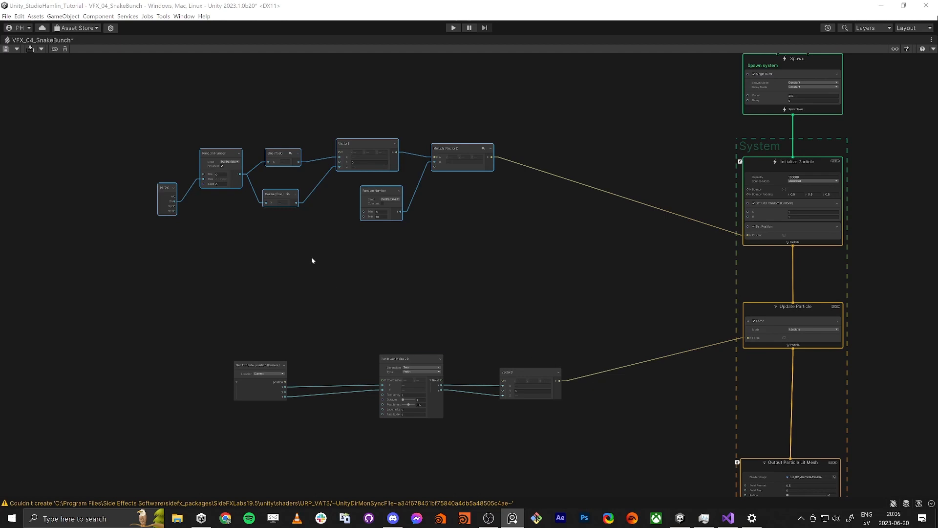
Step: Add another Get Attribute: position node, place it below the noise nodes, and move the noise chain up
{"action": "left_click", "coordinate": [312, 261]}
{"action": "key", "text": "space"}
{"action": "type", "text": "get"}
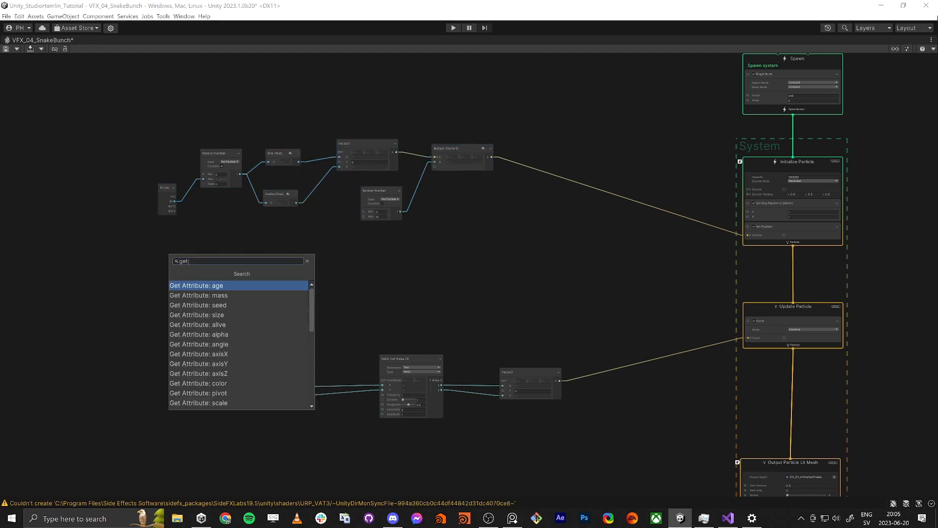
{"action": "type", "text": " pos"}
{"action": "key", "text": "Return"}
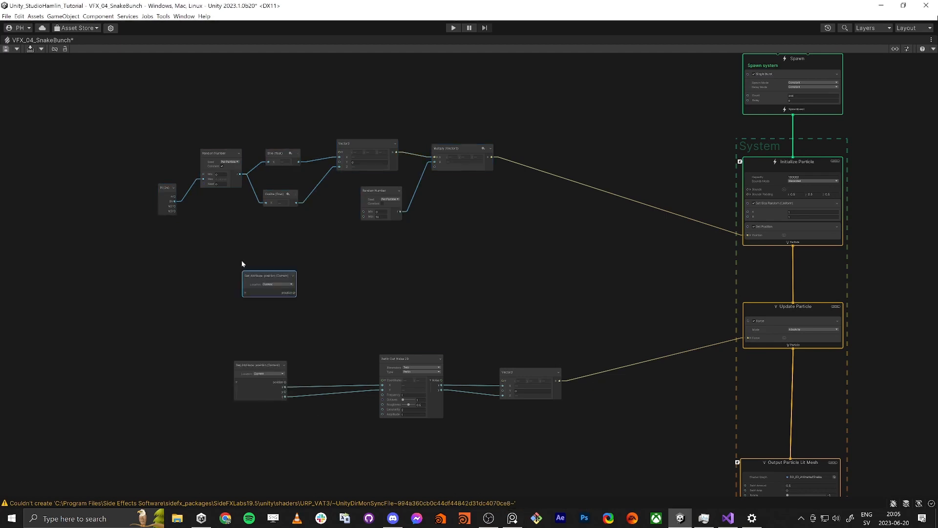
{"action": "left_click_drag", "start_coordinate": [275, 283], "coordinate": [253, 452]}
{"action": "middle_click_drag", "start_coordinate": [256, 409], "coordinate": [302, 285]}
{"action": "left_click_drag", "start_coordinate": [246, 186], "coordinate": [547, 195]}
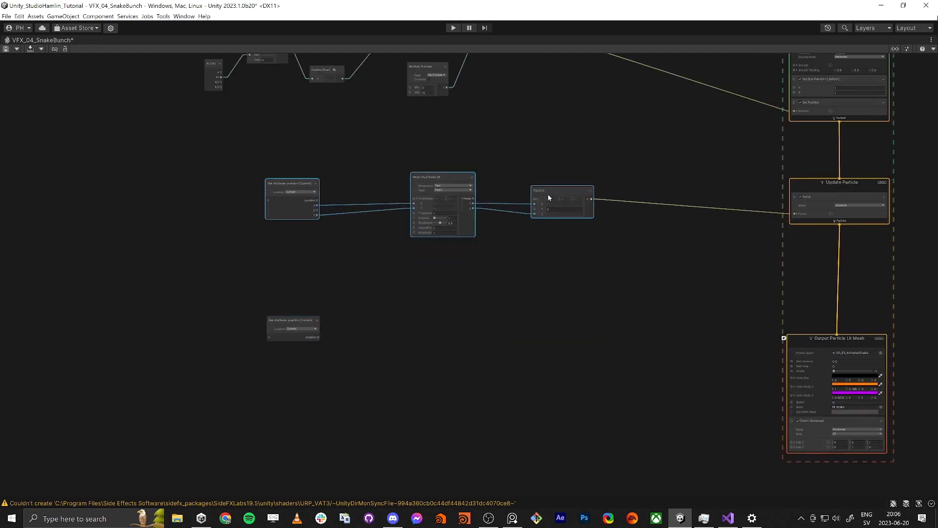
Step: Group the nodes feeding Initialize Particle's position, title the group "set position", and move it closer to the contexts
{"action": "scroll", "coordinate": [382, 92], "scroll_direction": "up", "scroll_amount": 1}
{"action": "middle_click_drag", "start_coordinate": [382, 92], "coordinate": [420, 286]}
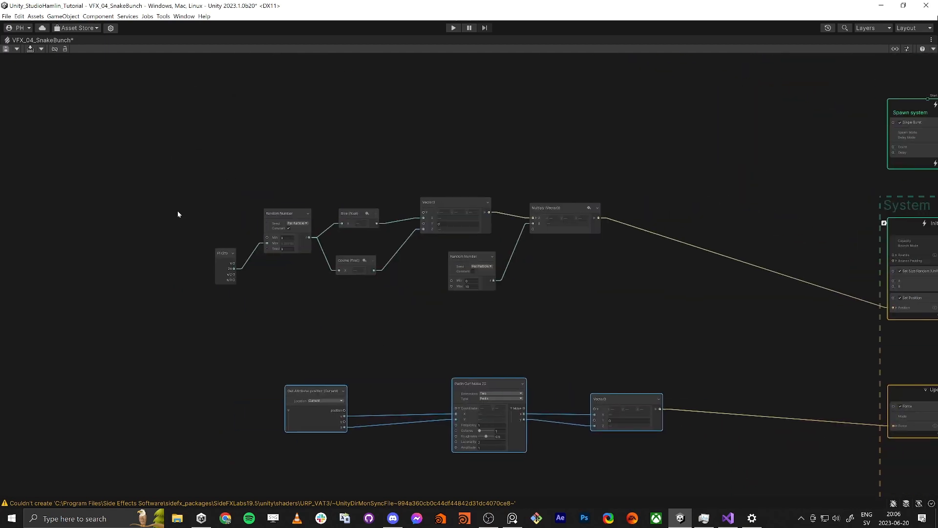
{"action": "left_click_drag", "start_coordinate": [166, 137], "coordinate": [634, 315]}
{"action": "right_click", "coordinate": [462, 202]}
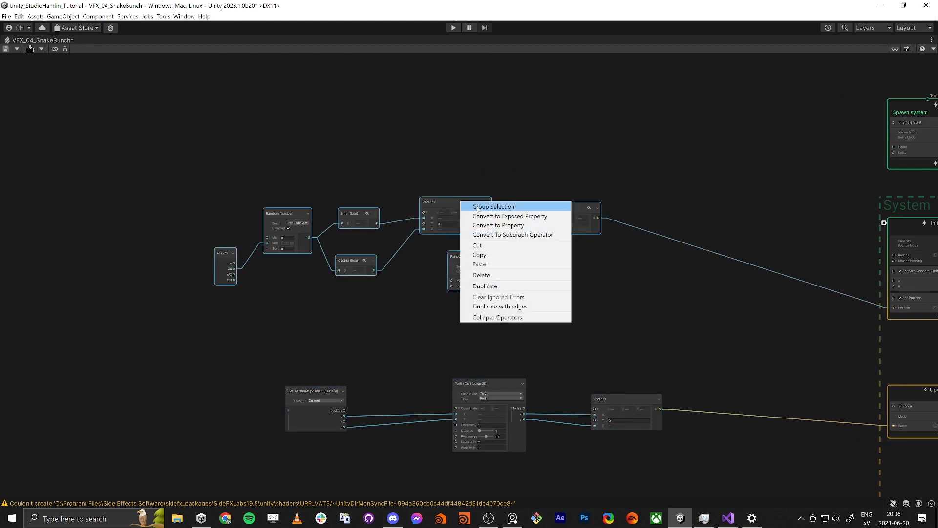
{"action": "left_click", "coordinate": [493, 206]}
{"action": "double_click", "coordinate": [436, 187]}
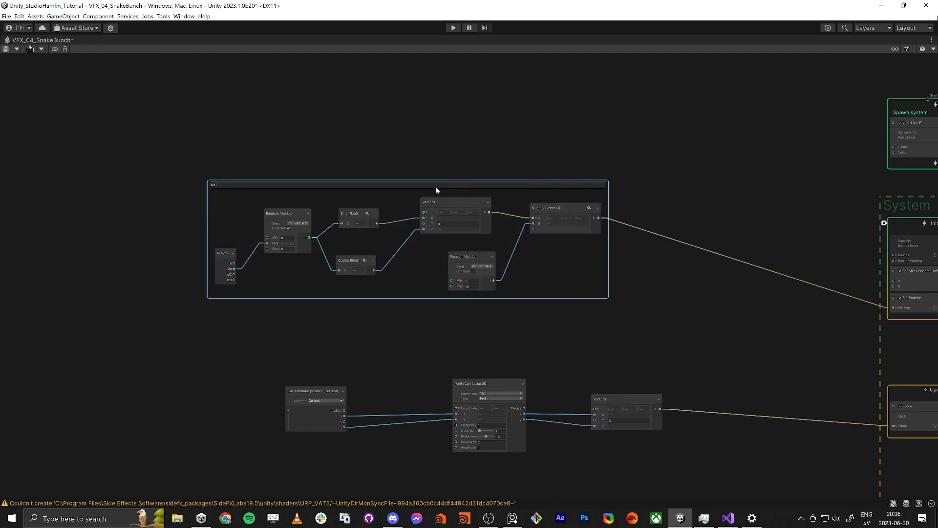
{"action": "key", "text": "Return"}
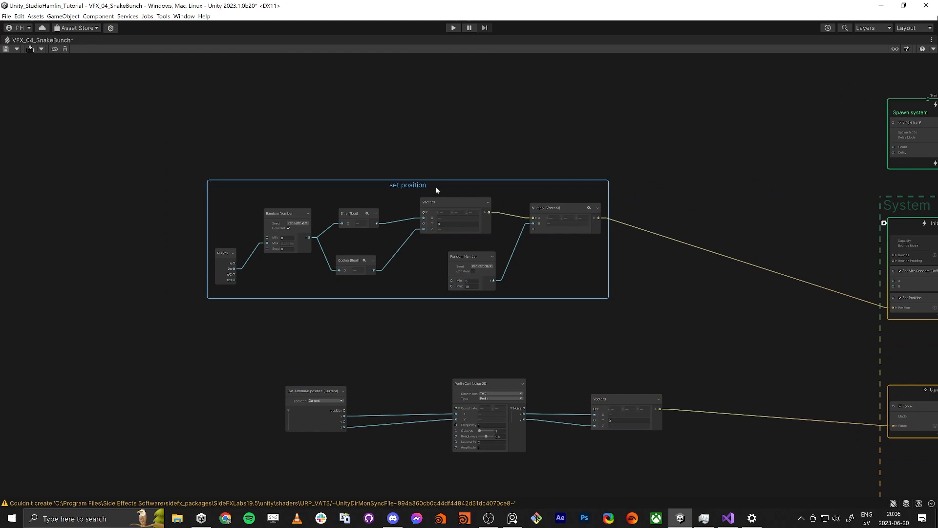
{"action": "left_click_drag", "start_coordinate": [436, 189], "coordinate": [521, 142]}
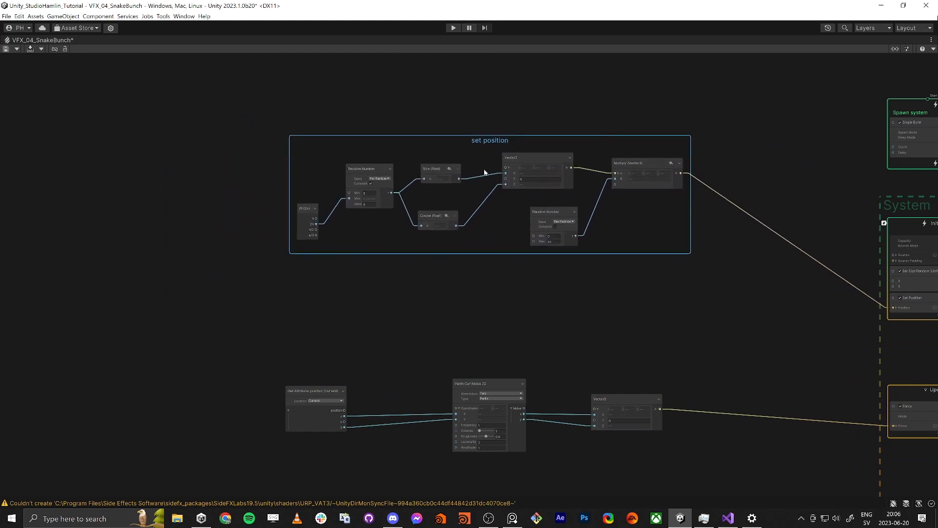
Step: Bring the noise chain's Get Attribute: position closer, group the three noise nodes, and title the group "noise force"
{"action": "middle_click_drag", "start_coordinate": [397, 373], "coordinate": [398, 283]}
{"action": "left_click_drag", "start_coordinate": [345, 310], "coordinate": [391, 308]}
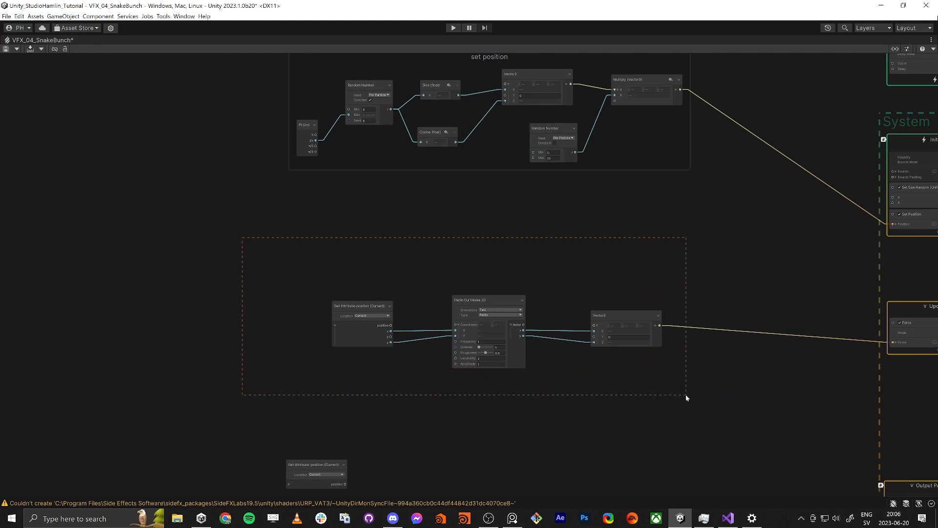
{"action": "left_click_drag", "start_coordinate": [686, 395], "coordinate": [683, 395]}
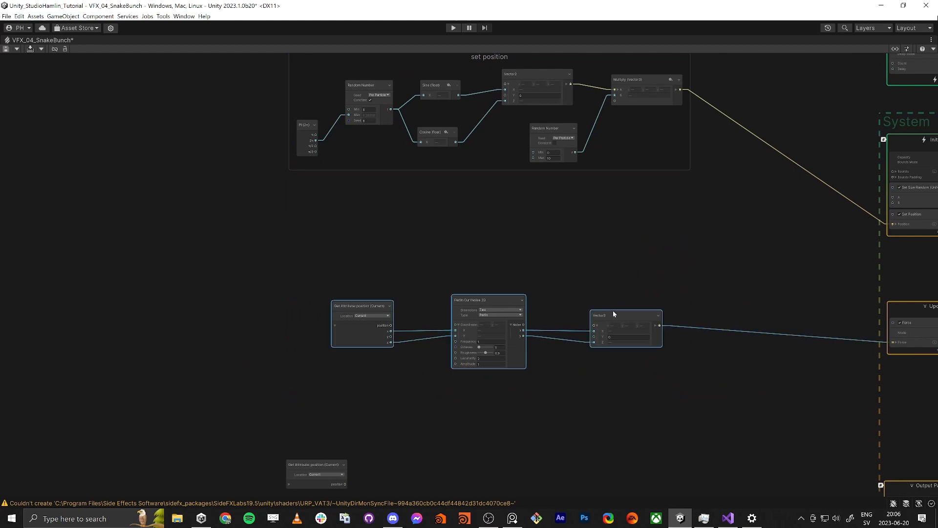
{"action": "right_click", "coordinate": [614, 314]}
{"action": "left_click", "coordinate": [635, 316]}
{"action": "double_click", "coordinate": [491, 283]}
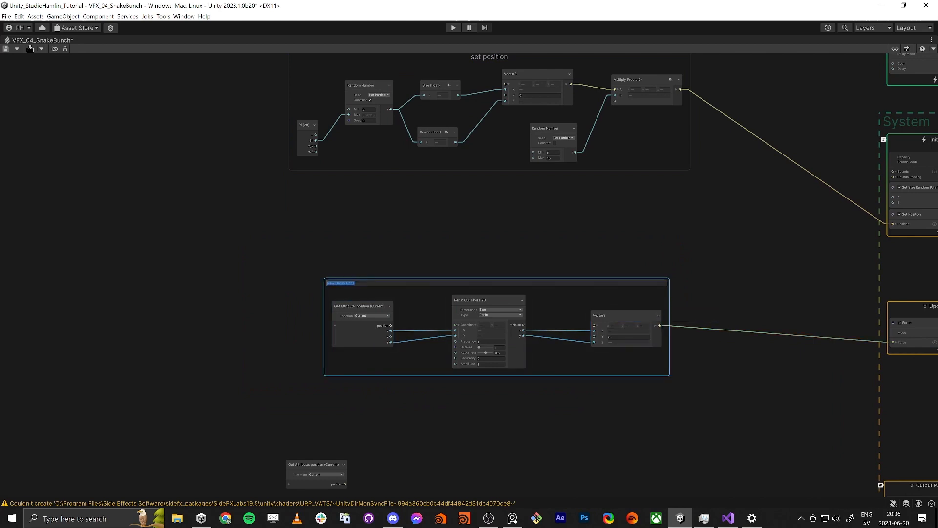
{"action": "type", "text": "noise fofrce"}
{"action": "key", "text": "Return"}
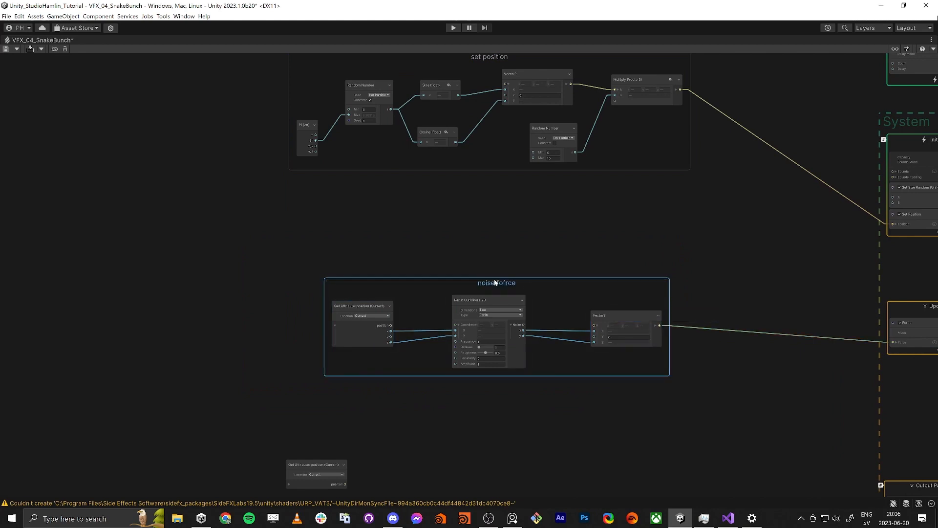
{"action": "double_click", "coordinate": [505, 282]}
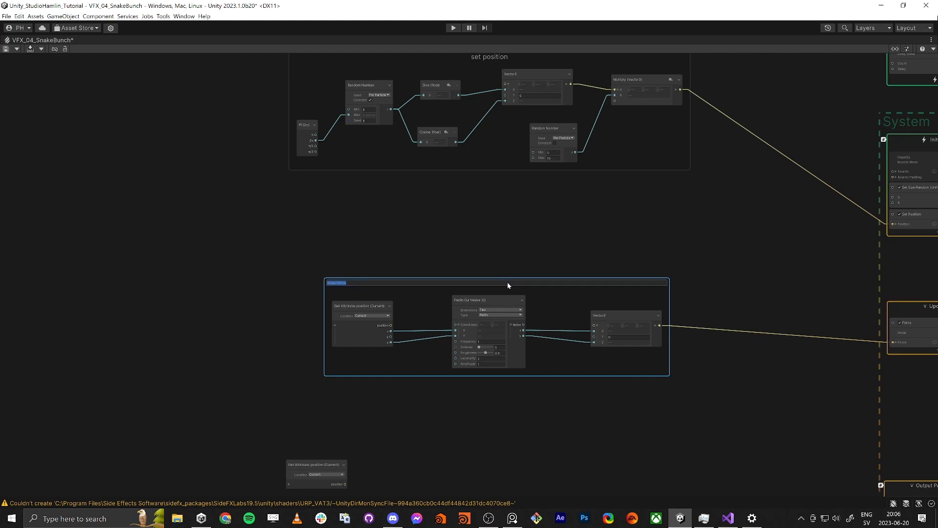
{"action": "type", "text": "noise force"}
{"action": "key", "text": "Return"}
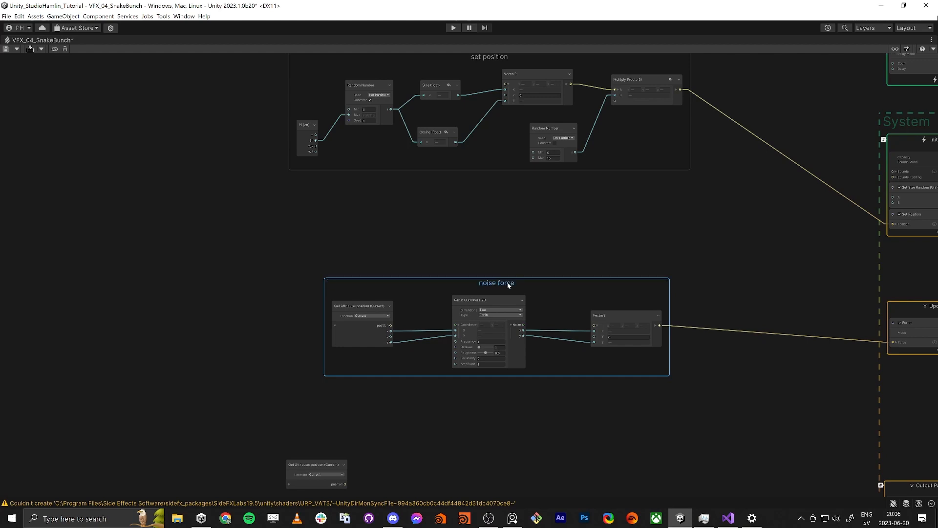
Step: Move the noise force group closer to the set position group and raise the loose Get Attribute: position node beneath it
{"action": "left_click_drag", "start_coordinate": [508, 285], "coordinate": [427, 242]}
{"action": "middle_click_drag", "start_coordinate": [473, 407], "coordinate": [476, 357]}
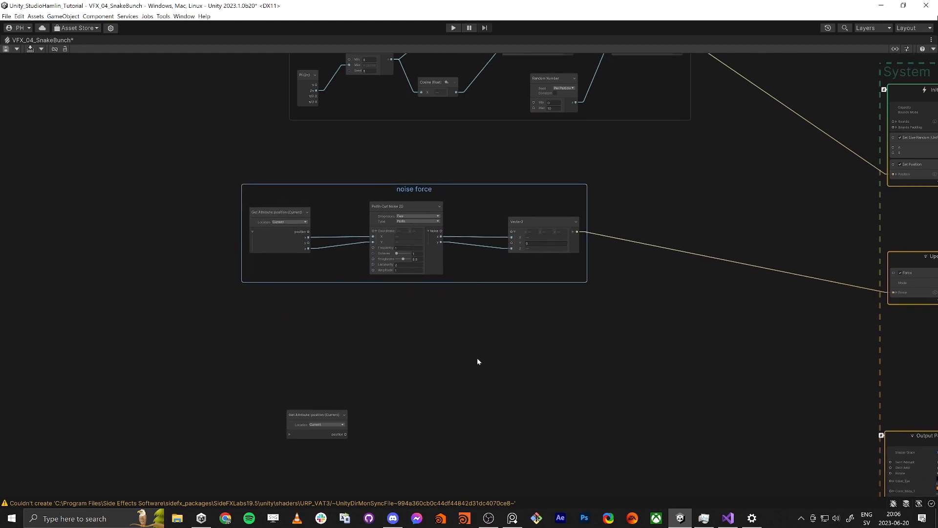
{"action": "left_click", "coordinate": [477, 357]}
{"action": "left_click_drag", "start_coordinate": [325, 427], "coordinate": [322, 372]}
{"action": "scroll", "coordinate": [322, 377], "scroll_direction": "up", "scroll_amount": 4}
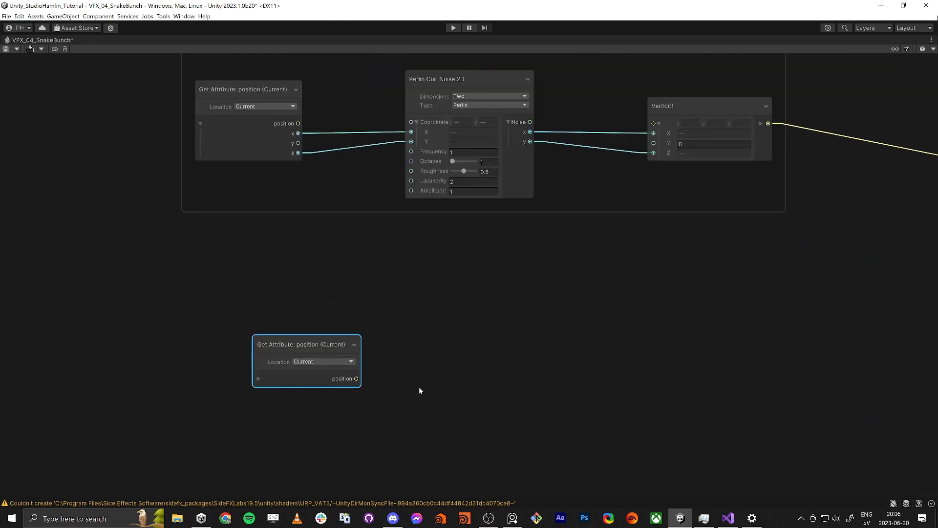
Step: Add a Length node fed by the position output of the loose Get Attribute: position node
{"action": "middle_click_drag", "start_coordinate": [419, 390], "coordinate": [490, 392]}
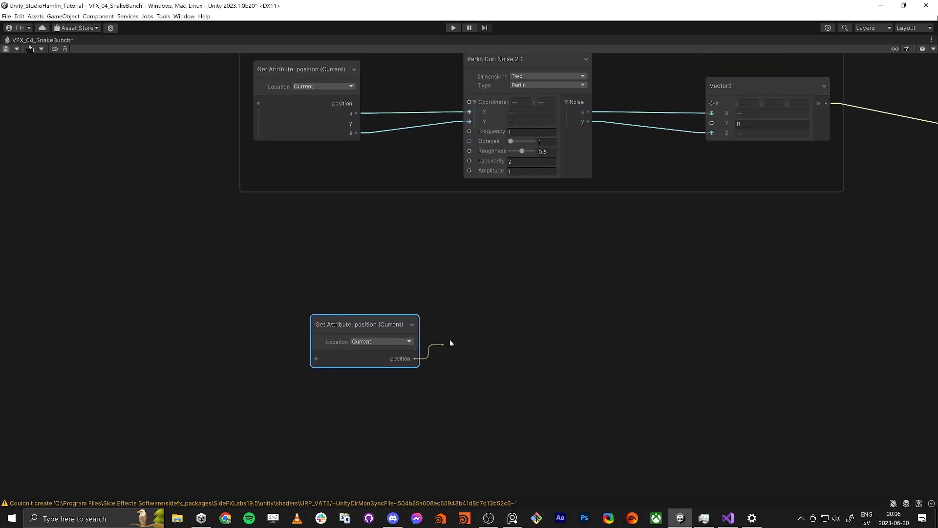
{"action": "left_click_drag", "start_coordinate": [450, 343], "coordinate": [513, 352]}
{"action": "type", "text": "length"}
{"action": "key", "text": "Return"}
Step: Restore the full layout, select VFX_04_SnakeBunch, and examine where the snakes lie relative to its origin in the scene
{"action": "key", "text": "shift+space"}
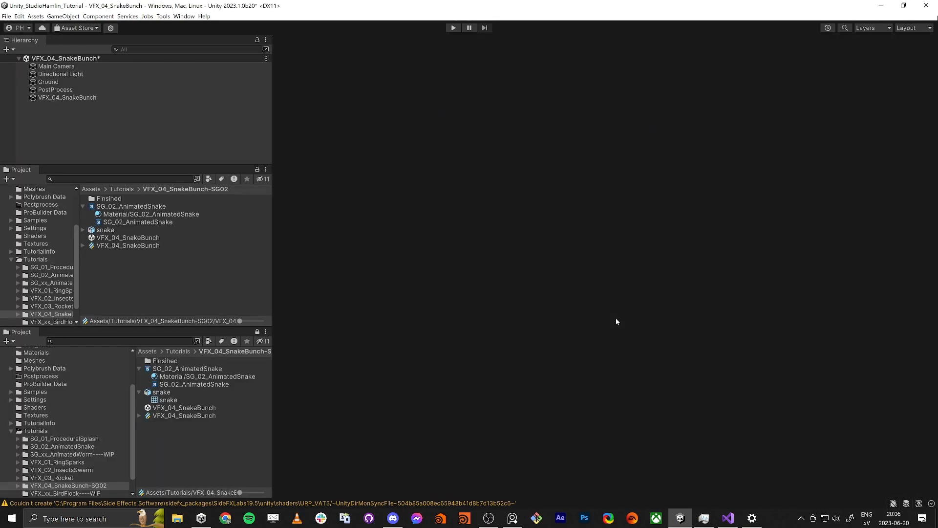
{"action": "middle_click_drag", "start_coordinate": [566, 303], "coordinate": [450, 301]}
{"action": "scroll", "coordinate": [844, 419], "scroll_direction": "up", "scroll_amount": 10}
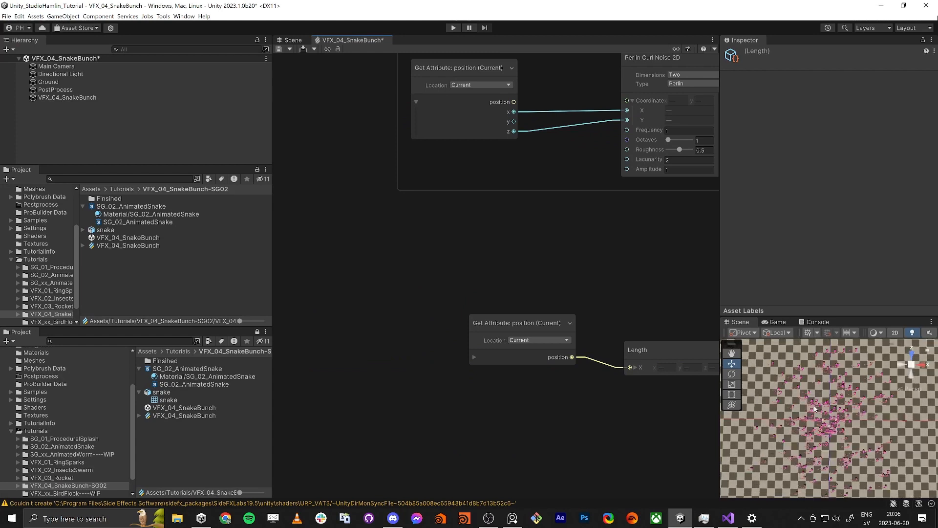
{"action": "scroll", "coordinate": [842, 418], "scroll_direction": "up", "scroll_amount": 5}
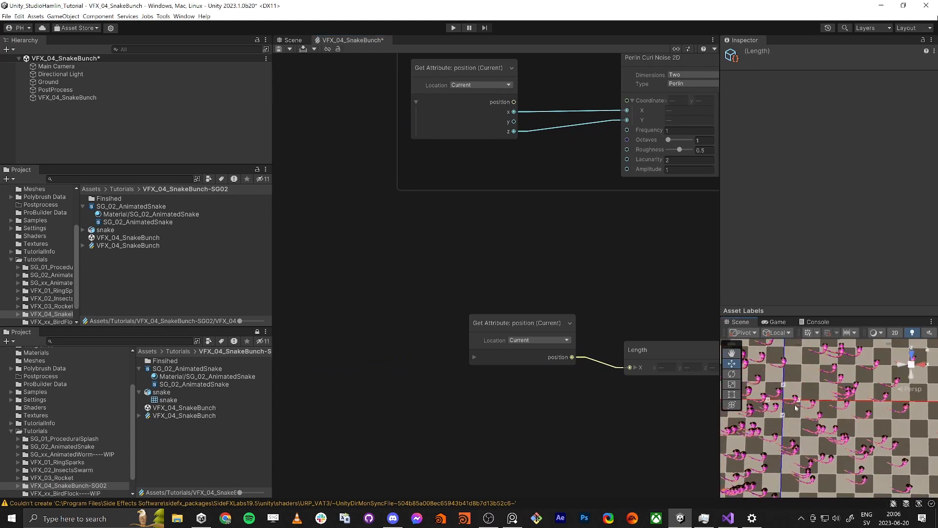
{"action": "left_click", "coordinate": [68, 97]}
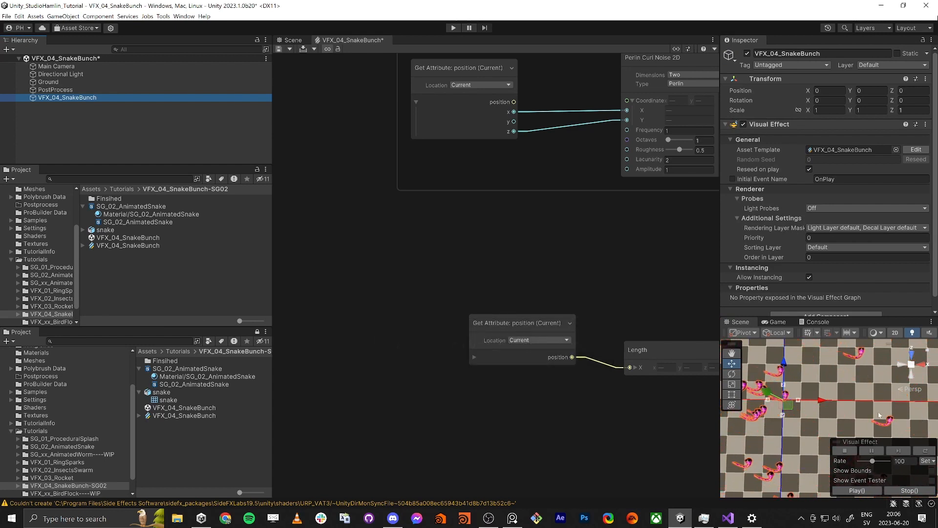
{"action": "scroll", "coordinate": [874, 413], "scroll_direction": "down", "scroll_amount": 3}
{"action": "scroll", "coordinate": [874, 413], "scroll_direction": "down", "scroll_amount": 4}
{"action": "middle_click_drag", "start_coordinate": [874, 411], "coordinate": [821, 452]}
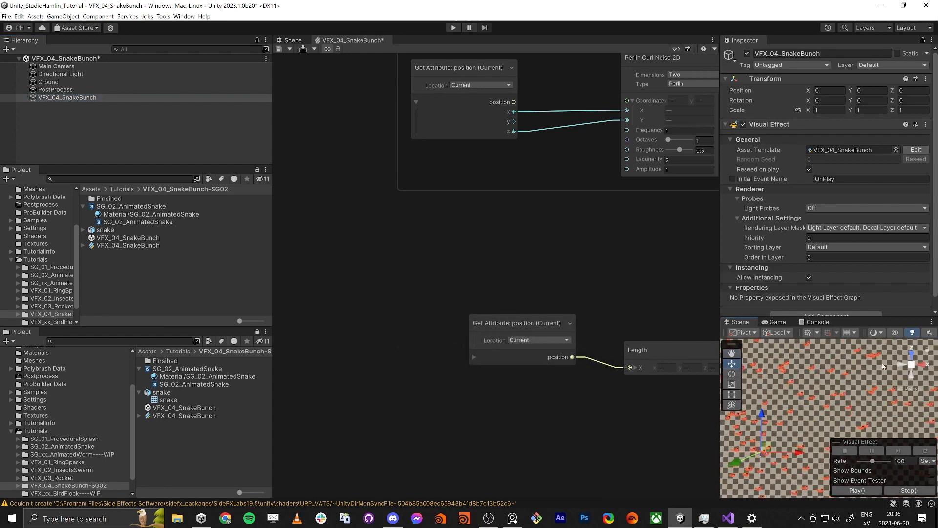
Step: Align the Length node with its Get Attribute: position node and shift both nodes together below the noise force group
{"action": "left_click_drag", "start_coordinate": [650, 352], "coordinate": [651, 340]}
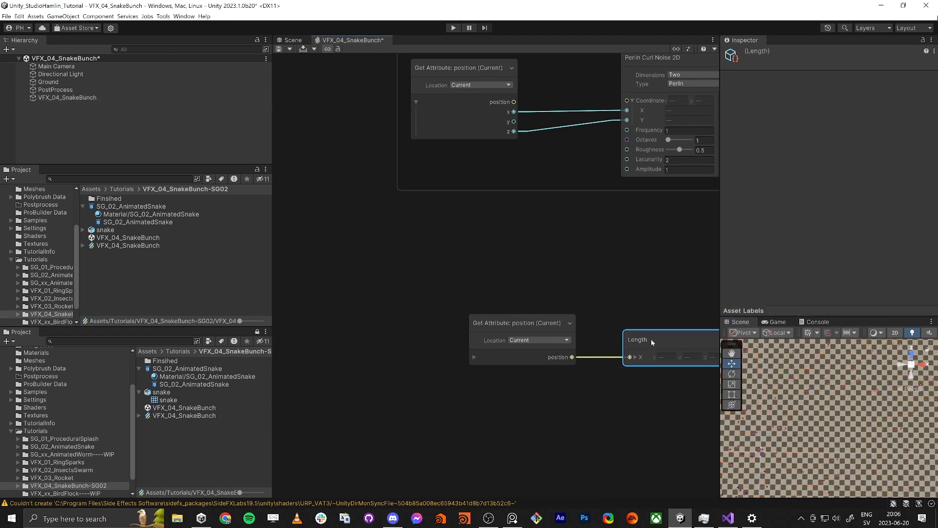
{"action": "left_click_drag", "start_coordinate": [497, 296], "coordinate": [530, 327]}
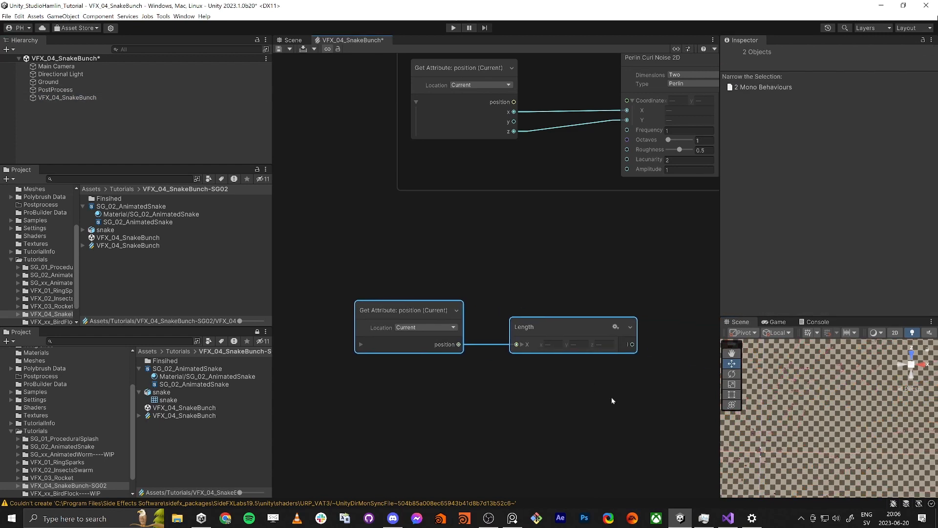
{"action": "middle_click_drag", "start_coordinate": [633, 390], "coordinate": [551, 381]}
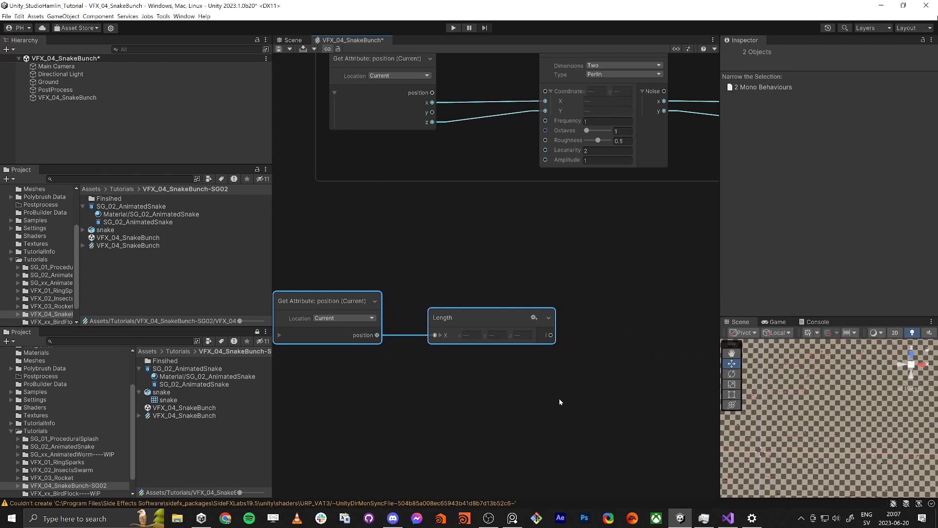
{"action": "scroll", "coordinate": [761, 452], "scroll_direction": "up", "scroll_amount": 2}
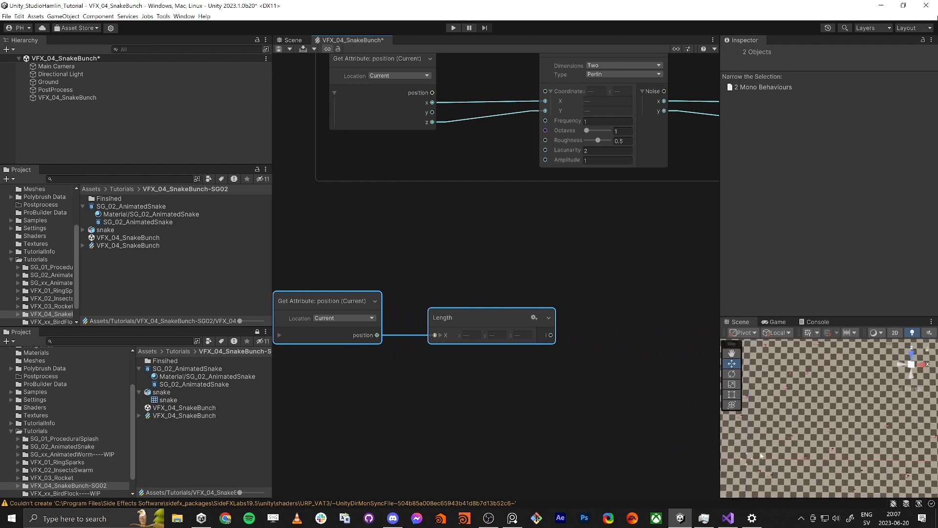
{"action": "middle_click_drag", "start_coordinate": [760, 452], "coordinate": [846, 393]}
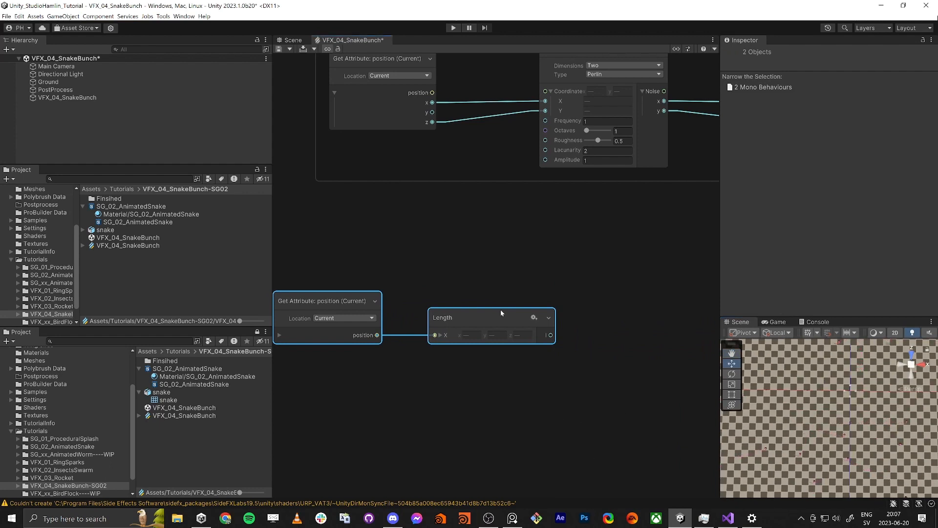
Step: Add a Normalize node from the loose Get Attribute: position node's output and place it just above Length
{"action": "left_click", "coordinate": [427, 298]}
{"action": "left_click_drag", "start_coordinate": [374, 335], "coordinate": [420, 272]}
{"action": "type", "text": "norma"}
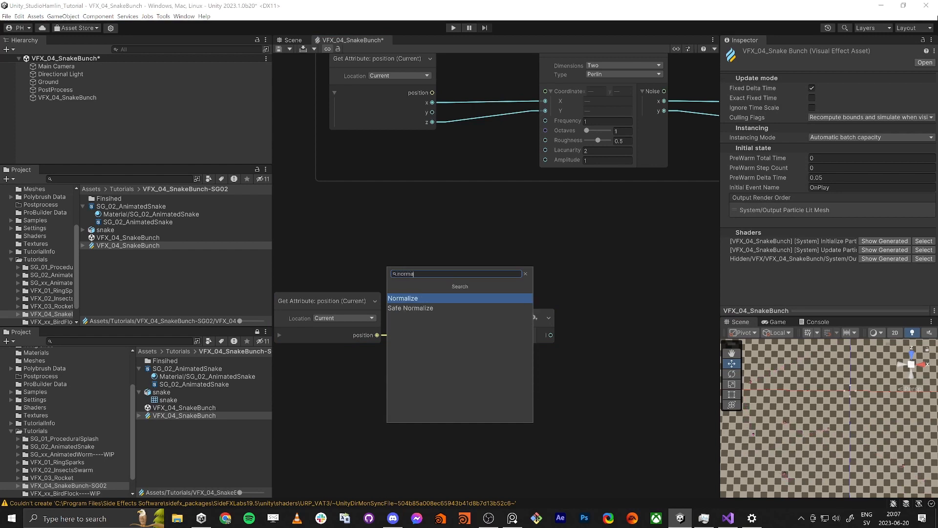
{"action": "key", "text": "Return"}
{"action": "middle_click_drag", "start_coordinate": [517, 274], "coordinate": [376, 320]}
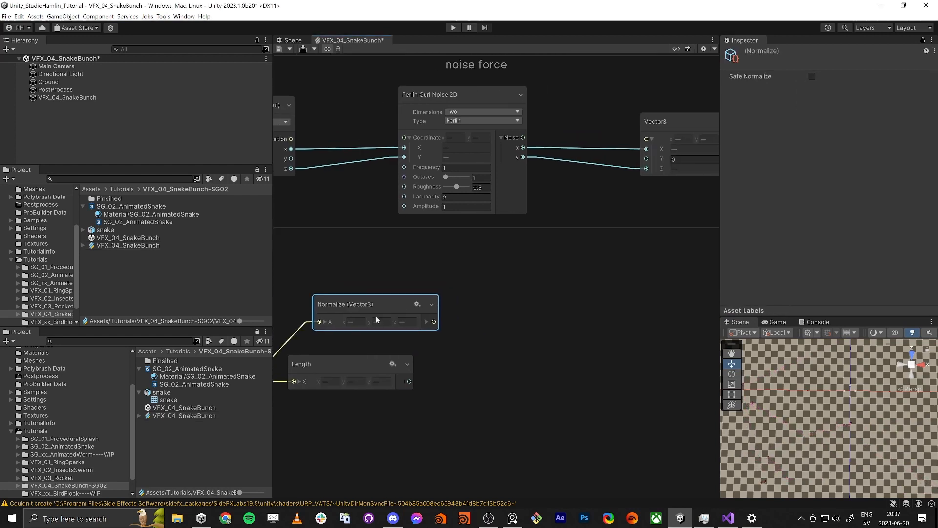
Step: Add a Negate node fed by the Normalize output, and move the Length node well below the Normalize row
{"action": "left_click_drag", "start_coordinate": [435, 321], "coordinate": [538, 318]}
{"action": "type", "text": "nega"}
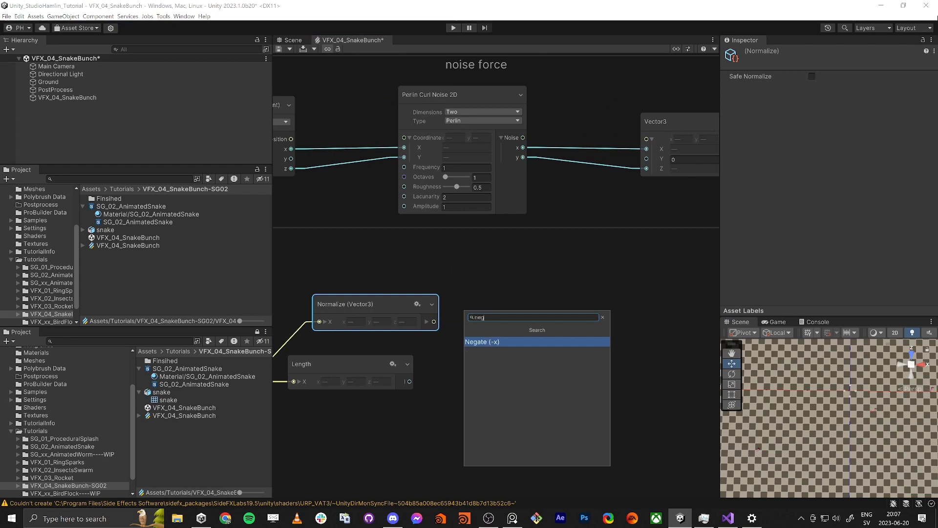
{"action": "key", "text": "Return"}
{"action": "left_click_drag", "start_coordinate": [368, 358], "coordinate": [385, 461]}
{"action": "middle_click_drag", "start_coordinate": [385, 432], "coordinate": [483, 366]}
{"action": "scroll", "coordinate": [481, 329], "scroll_direction": "down", "scroll_amount": 3}
{"action": "left_click_drag", "start_coordinate": [471, 381], "coordinate": [467, 418]}
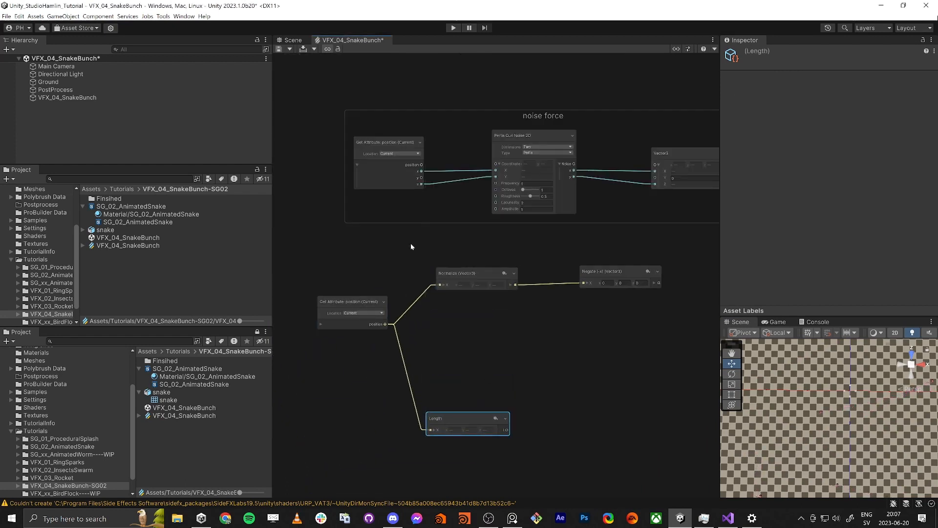
{"action": "left_click_drag", "start_coordinate": [359, 246], "coordinate": [603, 315]}
{"action": "scroll", "coordinate": [488, 332], "scroll_direction": "up", "scroll_amount": 2}
{"action": "left_click", "coordinate": [447, 336]}
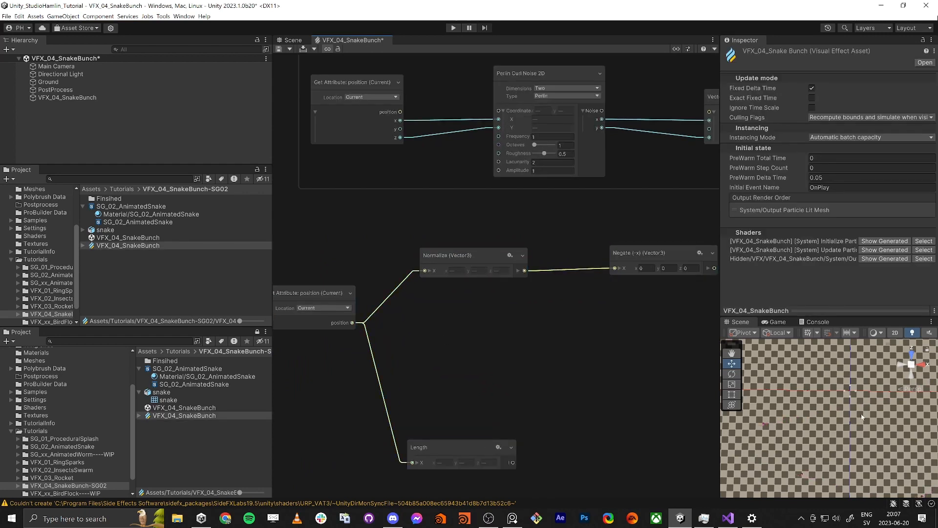
{"action": "scroll", "coordinate": [750, 481], "scroll_direction": "down", "scroll_amount": 3}
{"action": "middle_click_drag", "start_coordinate": [759, 451], "coordinate": [803, 421]}
{"action": "key", "text": "super+shift+s"}
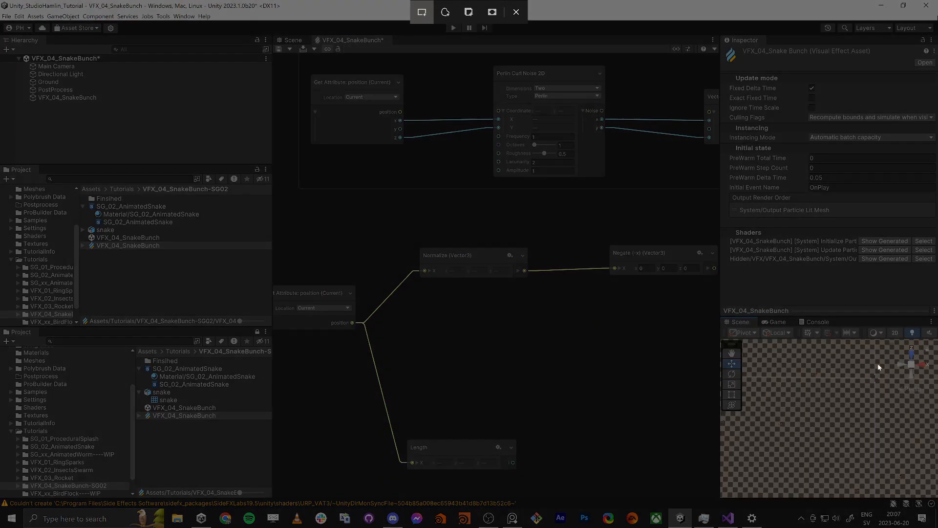
{"action": "left_click_drag", "start_coordinate": [885, 364], "coordinate": [758, 450]}
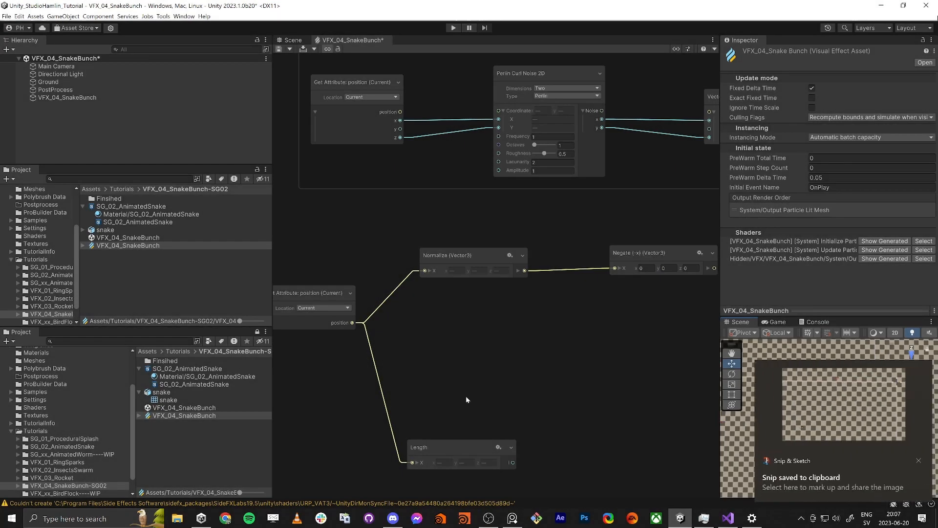
{"action": "left_click", "coordinate": [777, 442]}
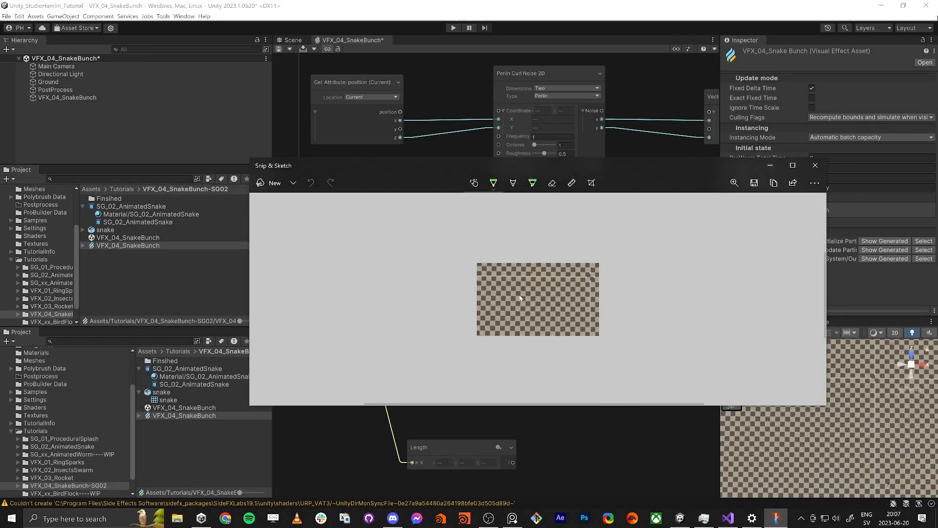
{"action": "left_click", "coordinate": [815, 165]}
Step: Save the graph, maximize the Scene view, and snip the area showing the snakes around the origin
{"action": "scroll", "coordinate": [840, 440], "scroll_direction": "up", "scroll_amount": 3}
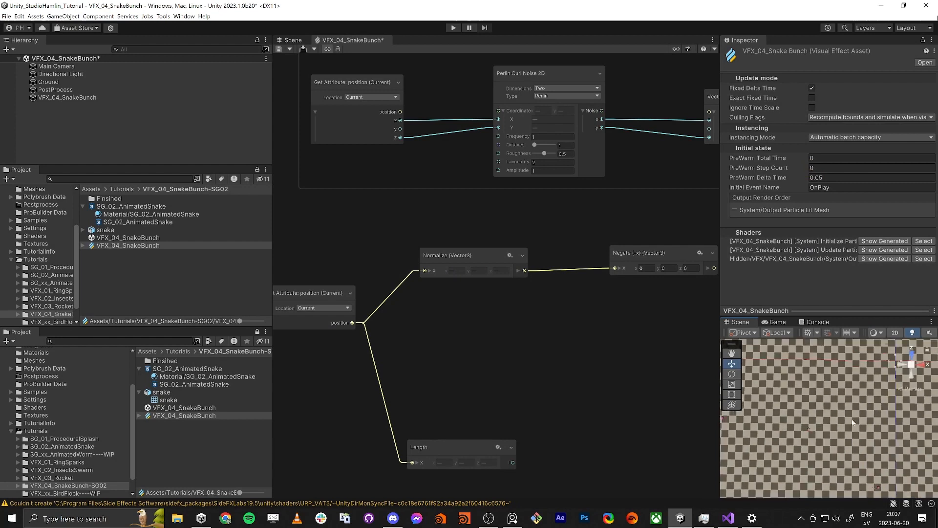
{"action": "left_click", "coordinate": [279, 49]}
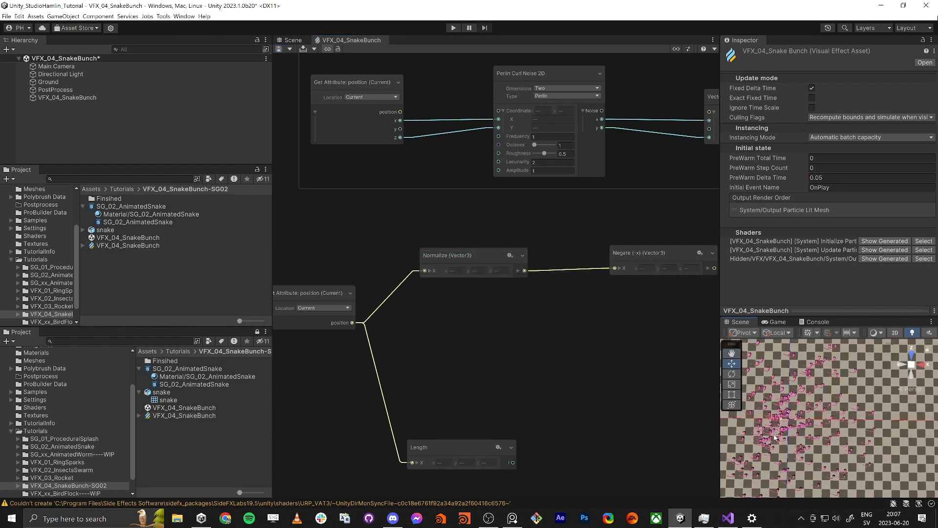
{"action": "key", "text": "shift+space"}
{"action": "key", "text": "f"}
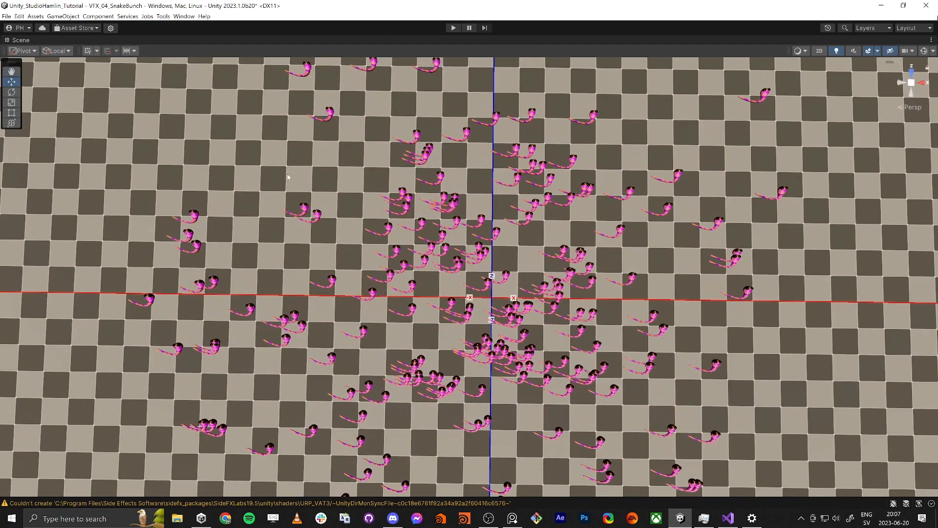
{"action": "key", "text": "super+shift+s"}
{"action": "left_click_drag", "start_coordinate": [178, 91], "coordinate": [856, 450]}
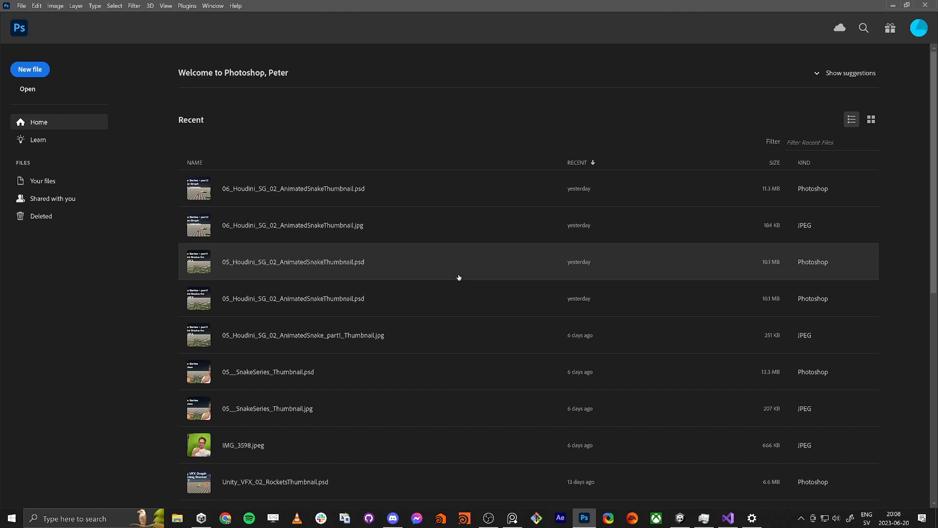
Step: Create a 2764 x 1462 px document from the clipboard preset and paste the scene snip into it
{"action": "key", "text": "ctrl+n"}
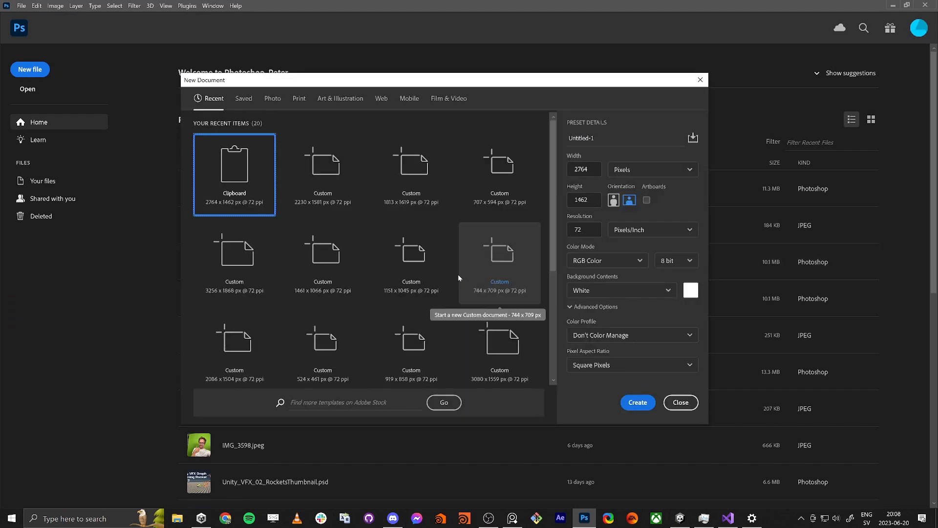
{"action": "key", "text": "Return"}
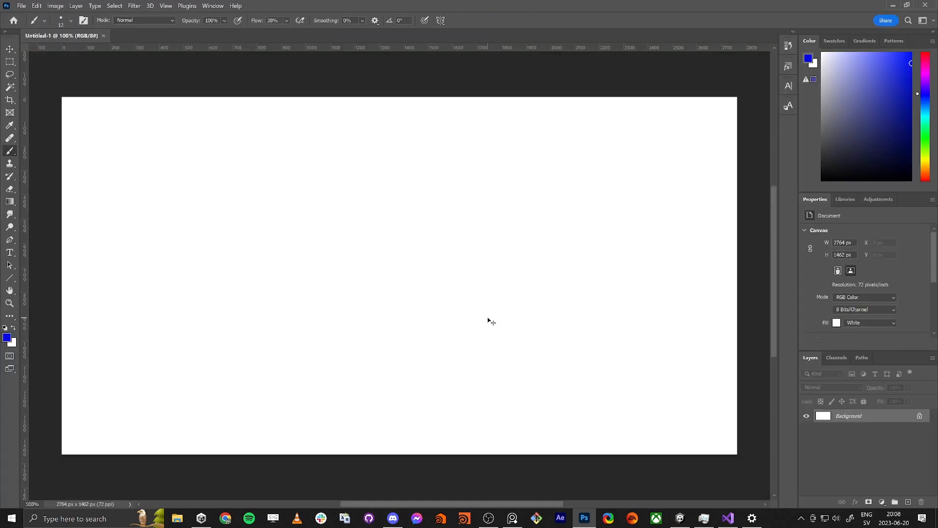
{"action": "key", "text": "ctrl+v"}
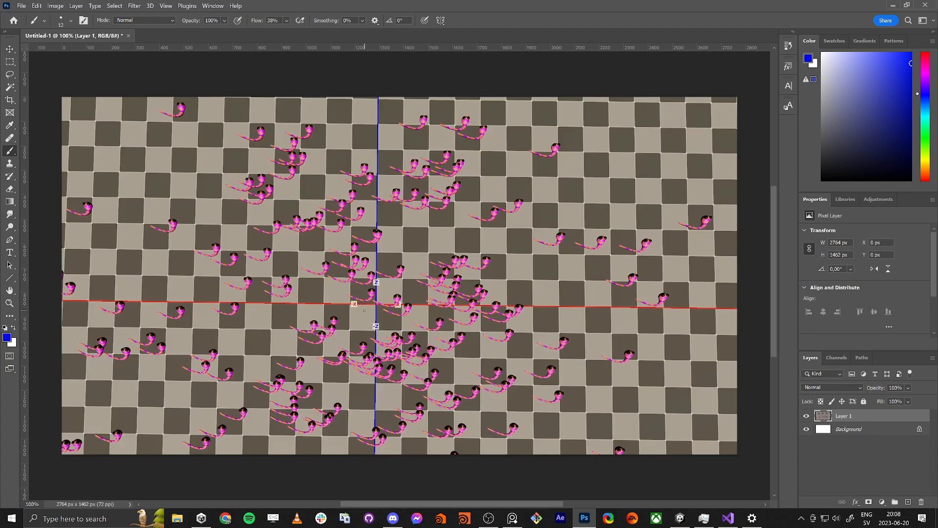
Step: On a new layer, paint black crosses over the origin and over one snake at the upper right of the image
{"action": "key", "text": "ctrl+shift+n"}
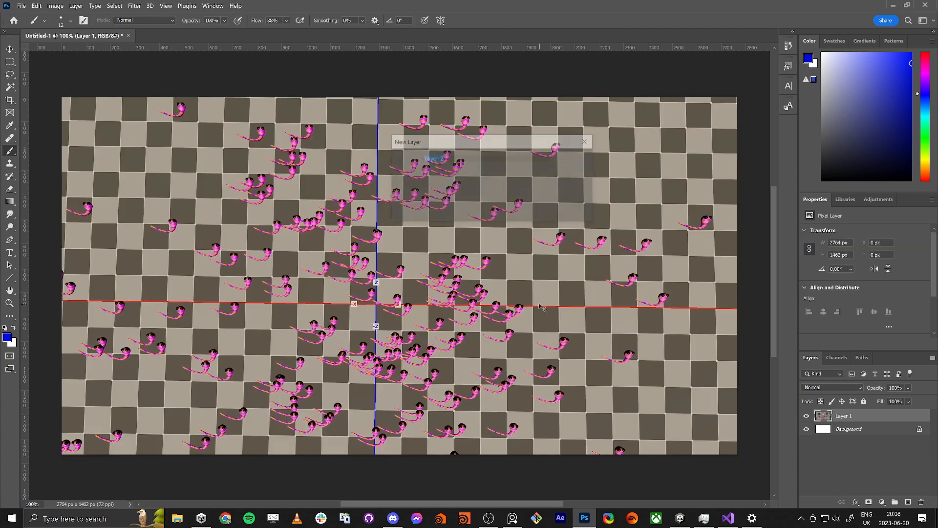
{"action": "key", "text": "Return"}
{"action": "key", "text": "d"}
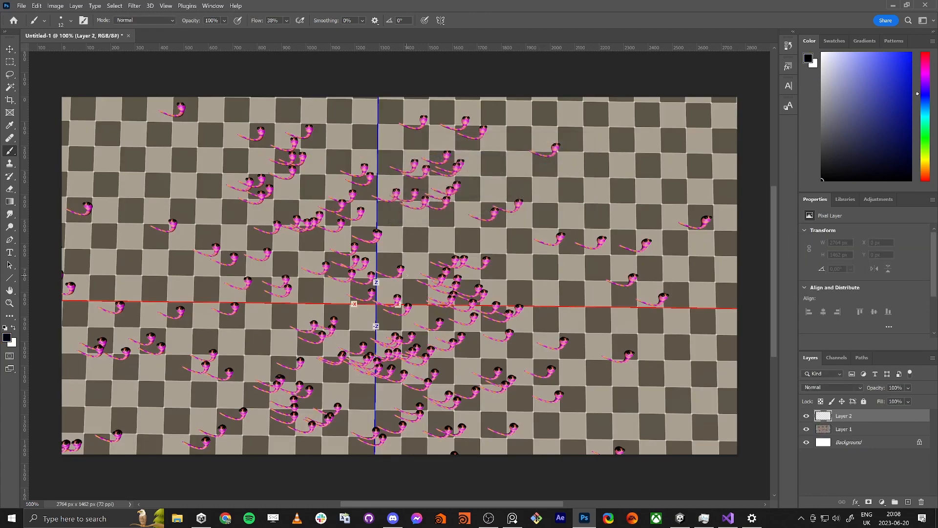
{"action": "left_click_drag", "start_coordinate": [350, 303], "coordinate": [423, 303]}
{"action": "left_click_drag", "start_coordinate": [377, 268], "coordinate": [377, 340]}
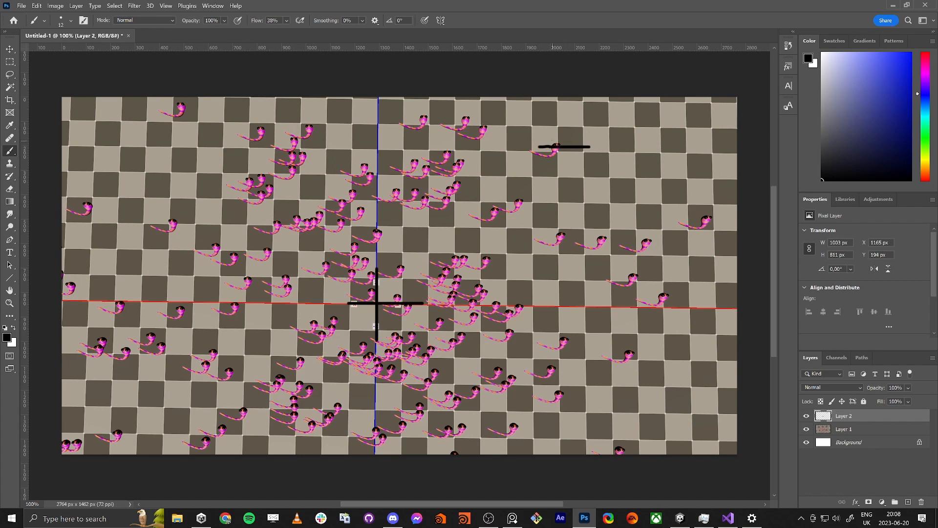
{"action": "key", "text": "ctrl+z"}
{"action": "key", "text": "ctrl+shift+z"}
{"action": "left_click_drag", "start_coordinate": [553, 124], "coordinate": [554, 176]}
Step: On another new layer, paint a green arrow about 745 x 651 px from the origin cross to the snake's cross
{"action": "key", "text": "ctrl+shift+n"}
{"action": "key", "text": "Return"}
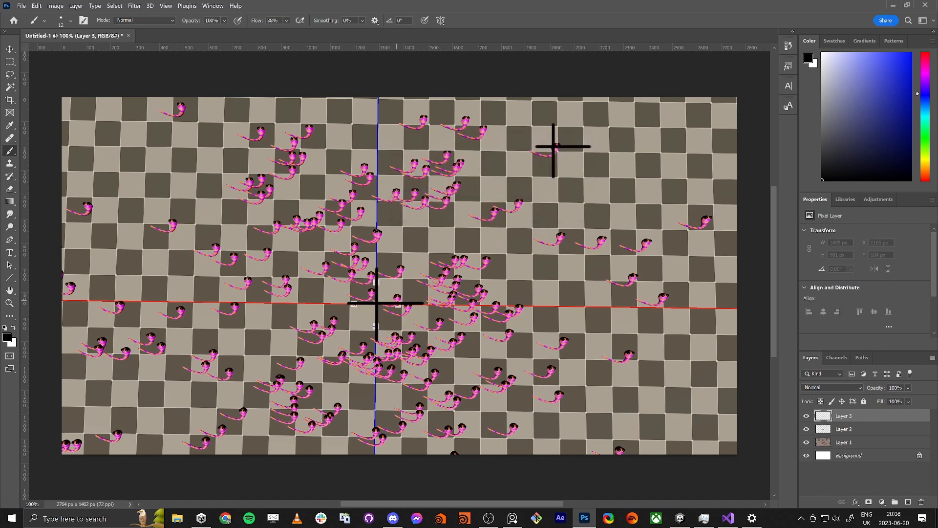
{"action": "left_click_drag", "start_coordinate": [926, 150], "coordinate": [925, 134]}
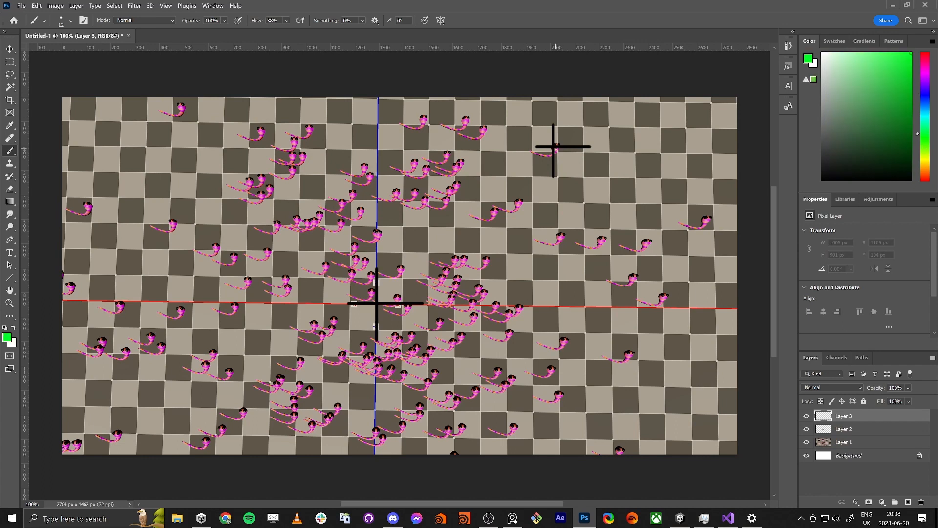
{"action": "left_click", "coordinate": [377, 302]}
{"action": "left_click", "coordinate": [554, 146], "text": "shift"}
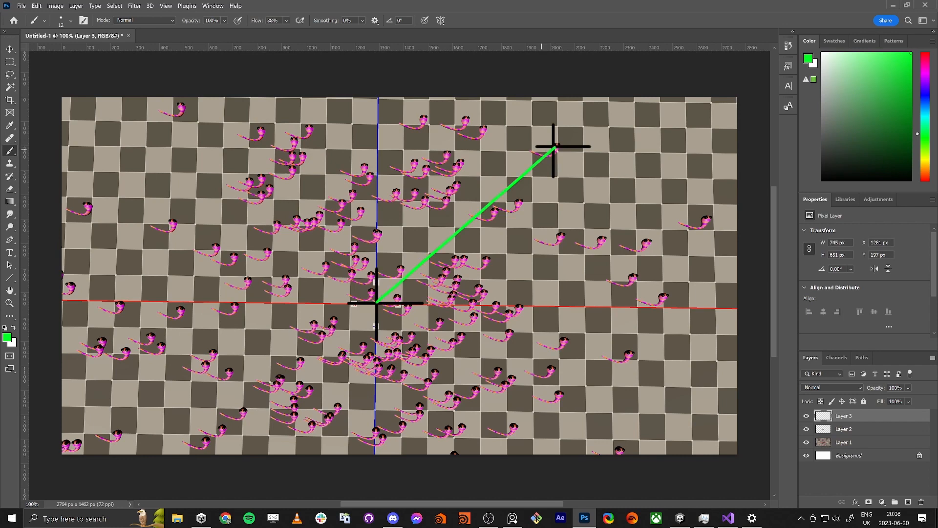
{"action": "left_click", "coordinate": [533, 151], "text": "shift"}
{"action": "left_click", "coordinate": [549, 162], "text": "shift"}
{"action": "left_click", "coordinate": [554, 147], "text": "shift"}
Step: Scale the green arrow down to about 24% while keeping its tail at the origin cross
{"action": "key", "text": "ctrl+t"}
{"action": "left_click_drag", "start_coordinate": [556, 145], "coordinate": [418, 267]}
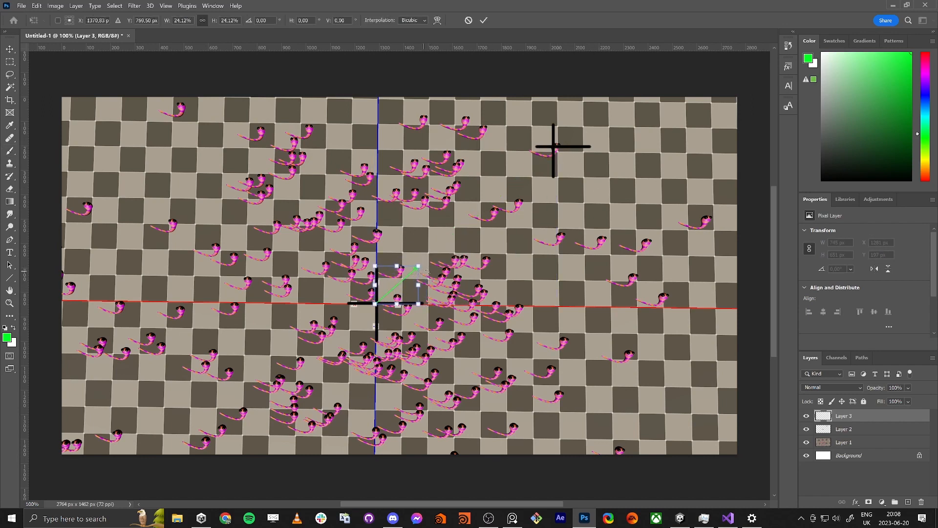
{"action": "key", "text": "Return"}
{"action": "key", "text": "b"}
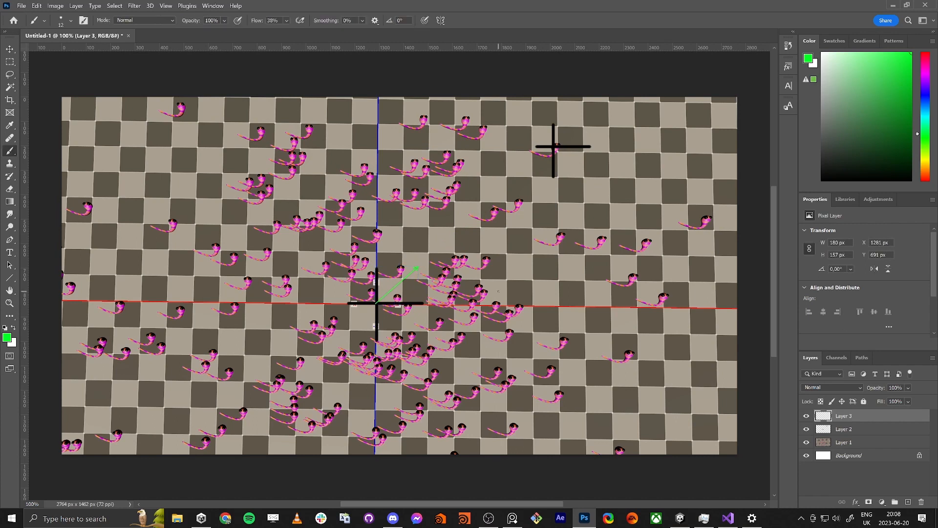
Step: Flip the green arrow through the origin to the opposite direction, and move it so its tail sits on the snake's cross
{"action": "key", "text": "ctrl+t"}
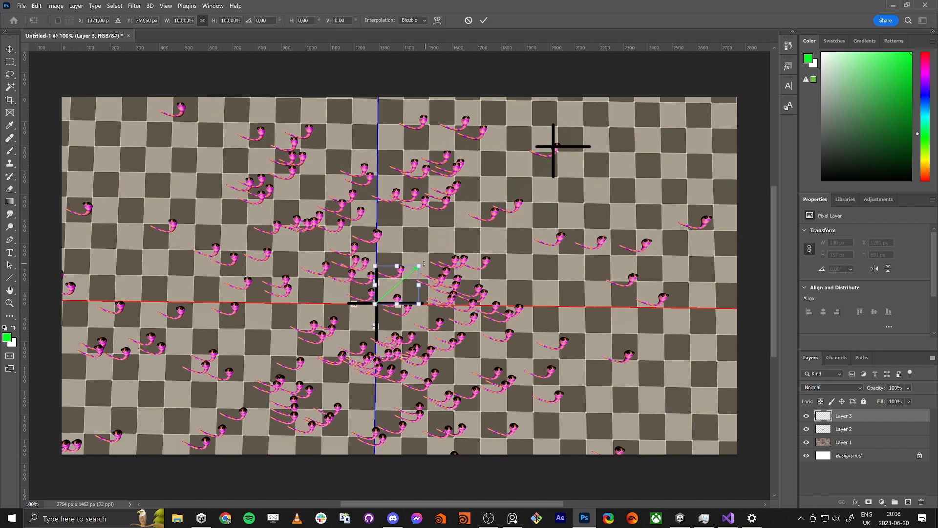
{"action": "left_click_drag", "start_coordinate": [422, 265], "coordinate": [336, 337]}
{"action": "key", "text": "Return"}
{"action": "key", "text": "b"}
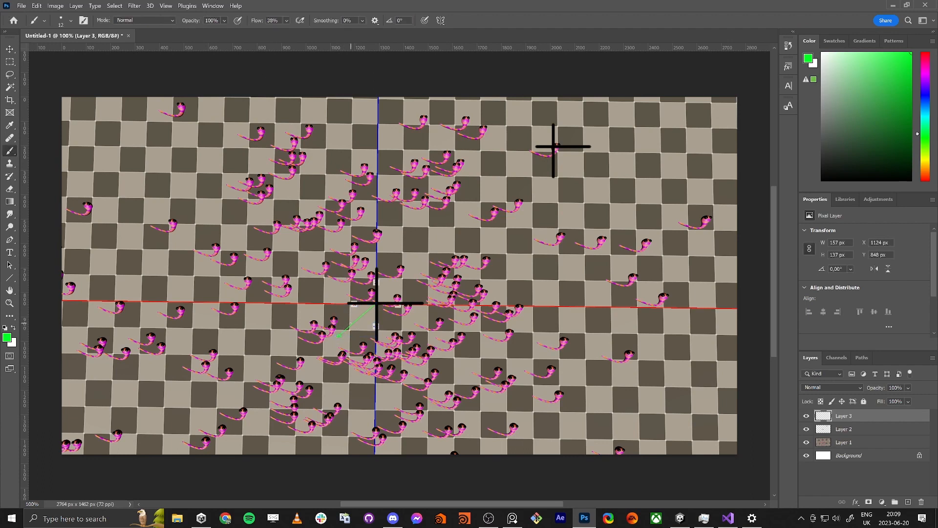
{"action": "key", "text": "v"}
{"action": "left_click_drag", "start_coordinate": [342, 339], "coordinate": [519, 186]}
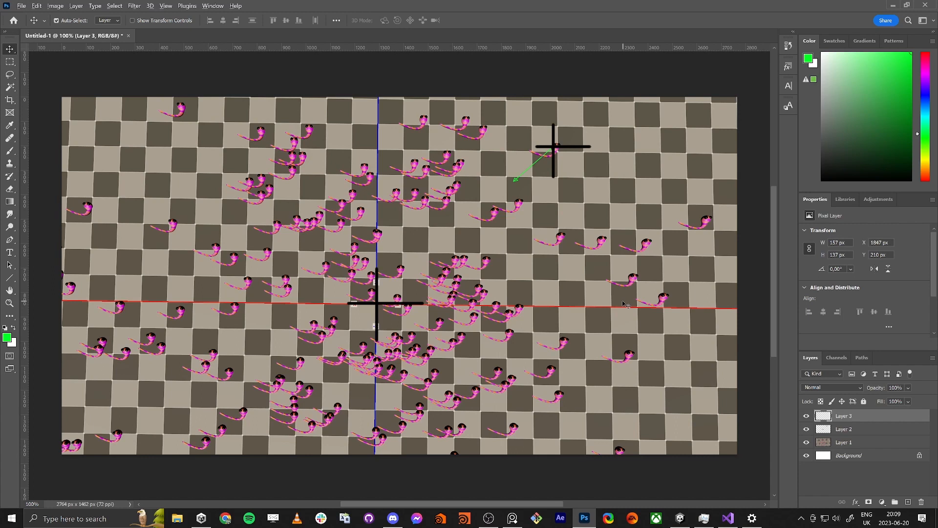
Step: Switch back to Unity, restore the full layout, and shift the Length node slightly to the right in the graph
{"action": "key", "text": "alt+Tab"}
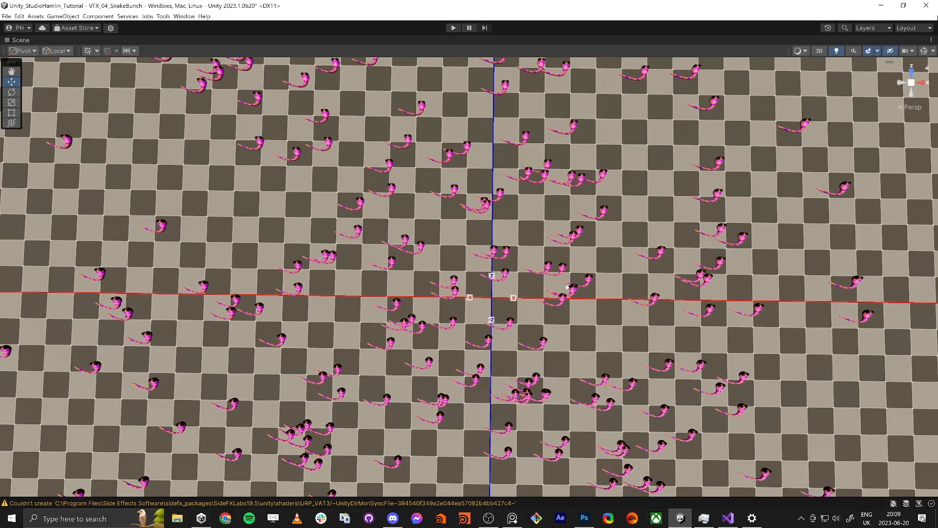
{"action": "scroll", "coordinate": [392, 345], "scroll_direction": "up", "scroll_amount": 4}
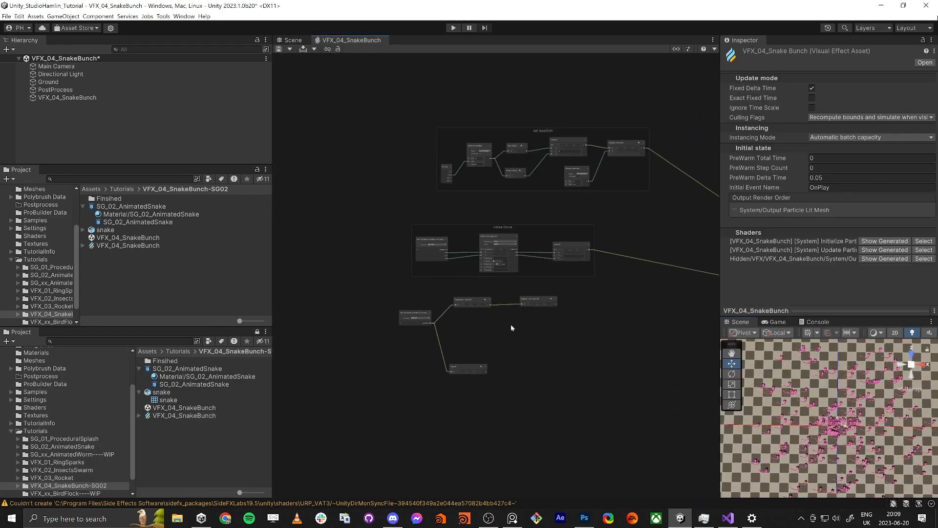
{"action": "left_click_drag", "start_coordinate": [303, 246], "coordinate": [615, 334]}
{"action": "middle_click_drag", "start_coordinate": [663, 276], "coordinate": [495, 303]}
{"action": "left_click", "coordinate": [574, 297]}
{"action": "middle_click_drag", "start_coordinate": [438, 355], "coordinate": [574, 295]}
{"action": "left_click_drag", "start_coordinate": [356, 384], "coordinate": [394, 381]}
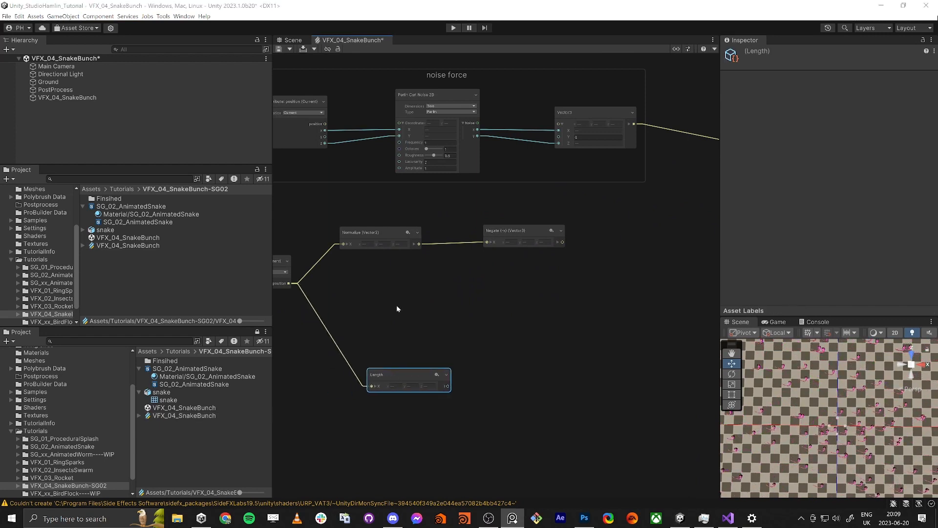
Step: Add a Lerp node with the noise force Vector3 output as X and the Negate output as Y
{"action": "middle_click_drag", "start_coordinate": [648, 302], "coordinate": [619, 302]}
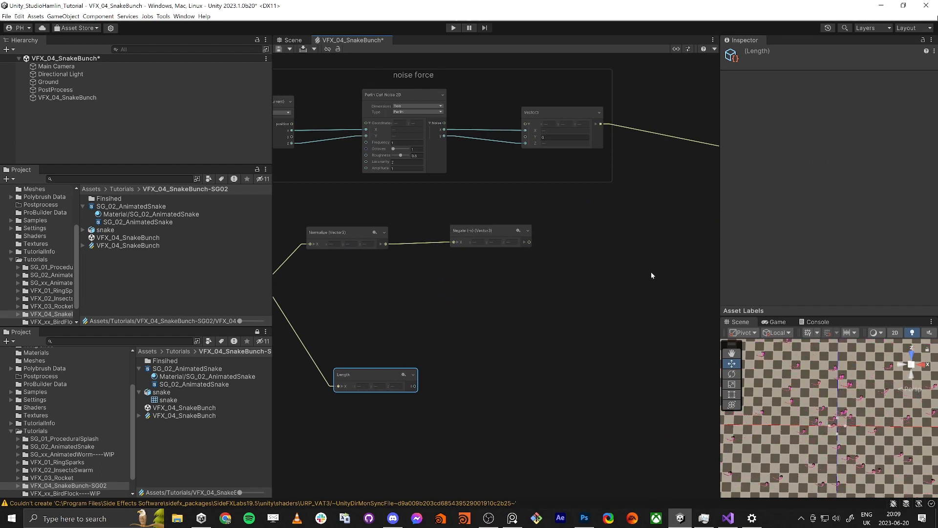
{"action": "middle_click_drag", "start_coordinate": [626, 250], "coordinate": [596, 253]}
{"action": "left_click", "coordinate": [605, 248]}
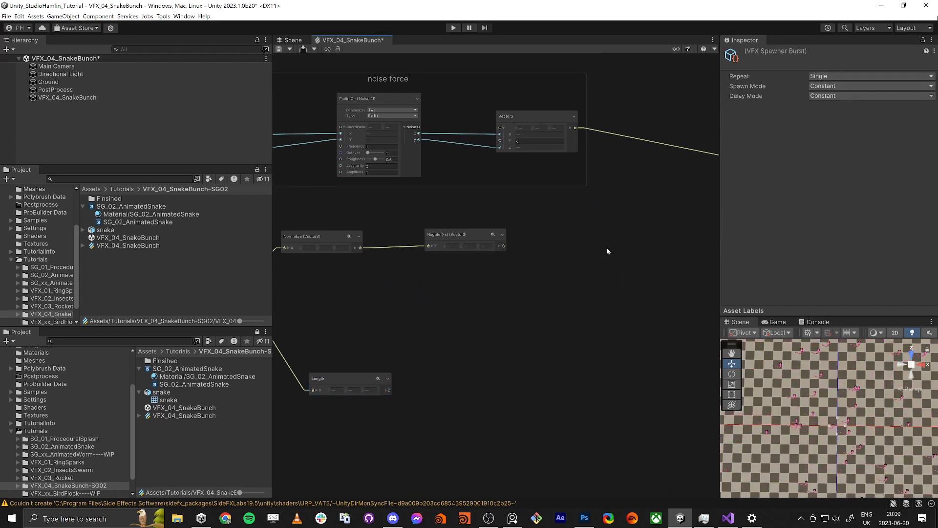
{"action": "key", "text": "space"}
{"action": "type", "text": "lerp"}
{"action": "key", "text": "Return"}
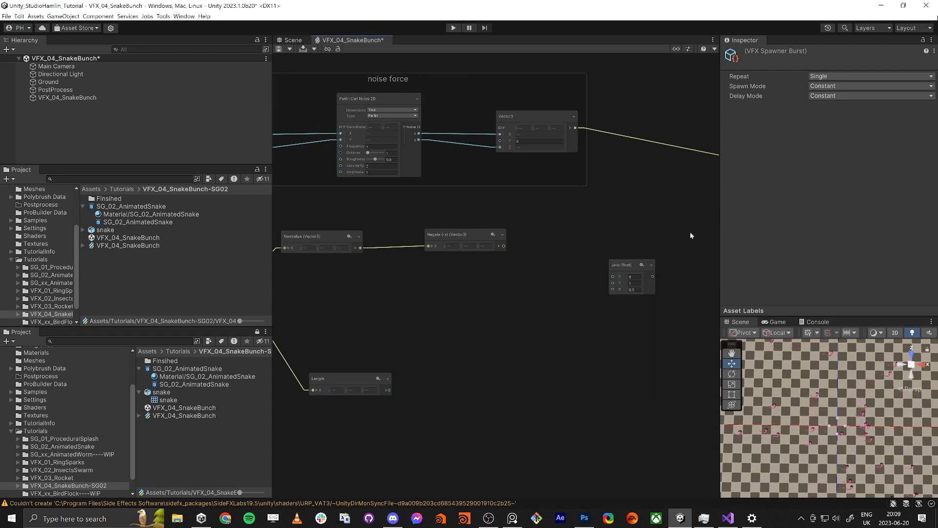
{"action": "left_click_drag", "start_coordinate": [576, 128], "coordinate": [611, 276]}
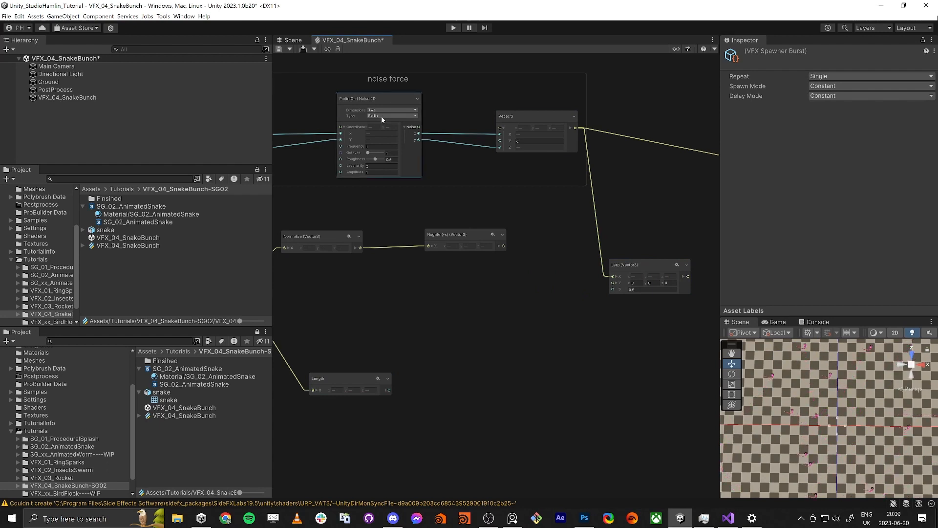
{"action": "left_click_drag", "start_coordinate": [504, 246], "coordinate": [613, 283]}
Step: Connect the Lerp output to the Force block's input in Update Particle
{"action": "middle_click_drag", "start_coordinate": [642, 344], "coordinate": [514, 350]}
{"action": "scroll", "coordinate": [515, 350], "scroll_direction": "down", "scroll_amount": 3}
{"action": "middle_click_drag", "start_coordinate": [624, 323], "coordinate": [546, 320]}
{"action": "left_click_drag", "start_coordinate": [632, 257], "coordinate": [468, 308]}
{"action": "left_click", "coordinate": [442, 316]}
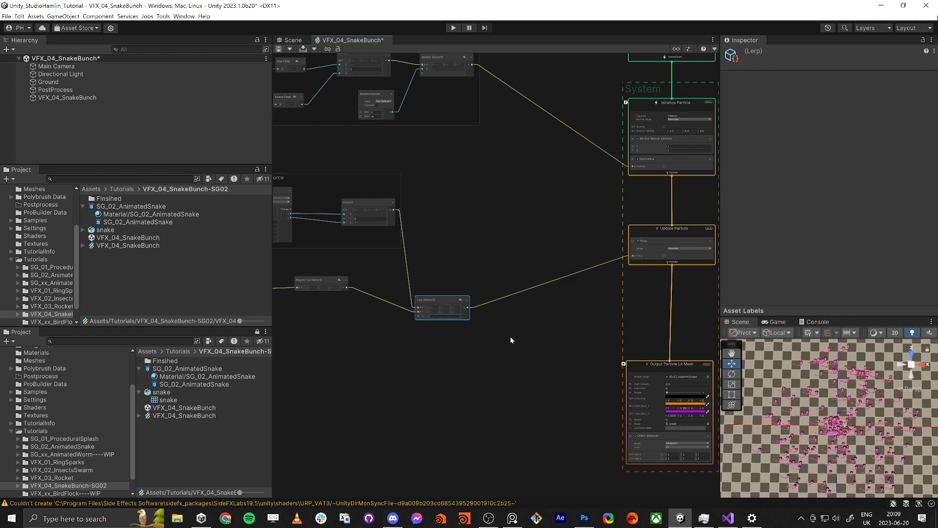
Step: Reposition the Lerp node slightly up and to the right, and save the graph
{"action": "middle_click_drag", "start_coordinate": [510, 340], "coordinate": [532, 334]}
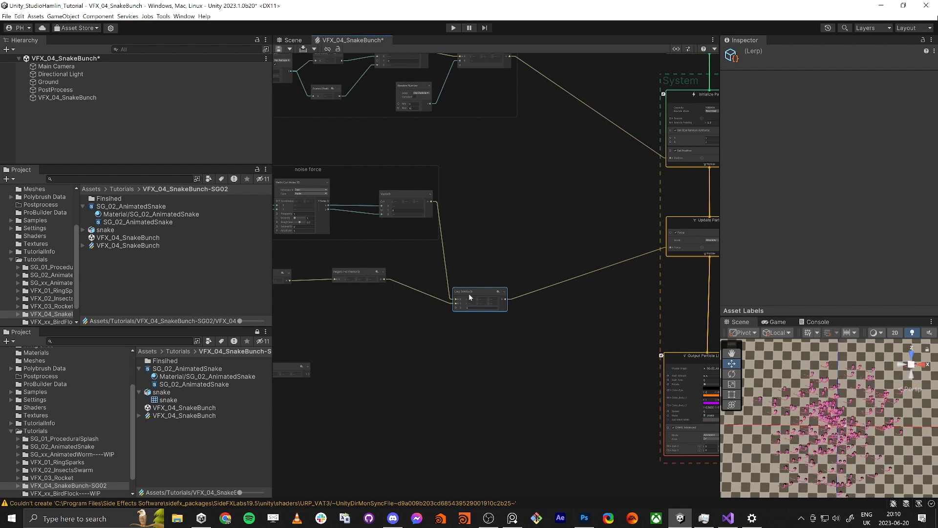
{"action": "left_click_drag", "start_coordinate": [468, 294], "coordinate": [487, 278]}
{"action": "left_click", "coordinate": [279, 49]}
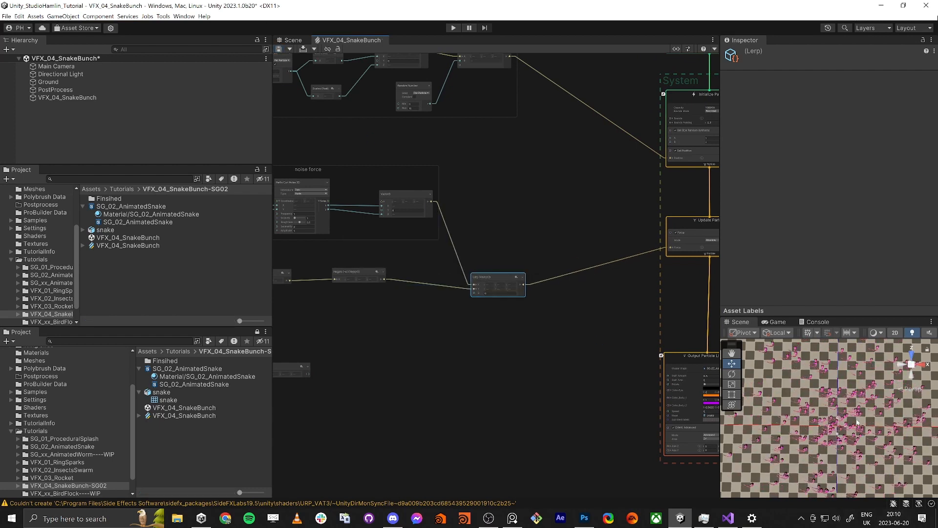
Step: Move the Length node a little up and to the right, closer to the Normalize and Negate row
{"action": "middle_click_drag", "start_coordinate": [427, 332], "coordinate": [508, 307]}
{"action": "left_click_drag", "start_coordinate": [346, 342], "coordinate": [356, 315]}
{"action": "scroll", "coordinate": [356, 314], "scroll_direction": "up", "scroll_amount": 4}
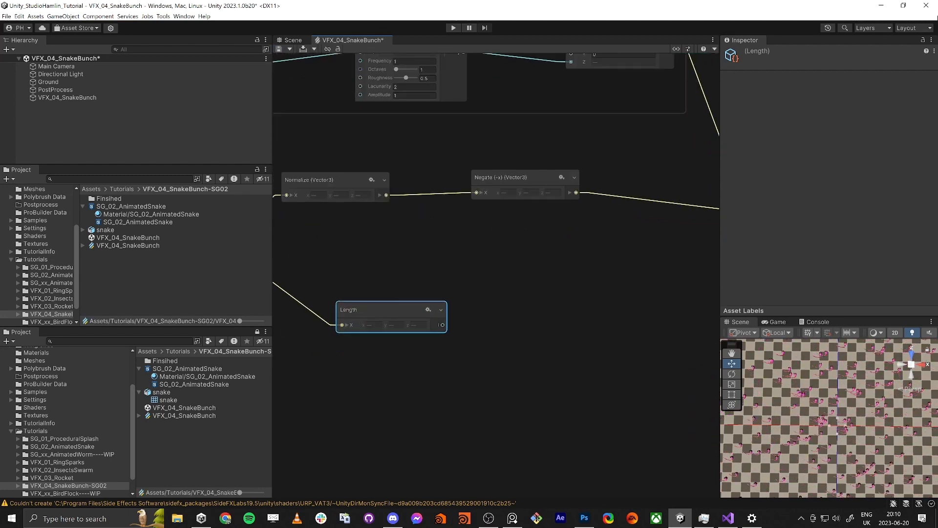
Step: Connect the Length node's output to the Lerp node's S input
{"action": "middle_click_drag", "start_coordinate": [590, 399], "coordinate": [500, 397]}
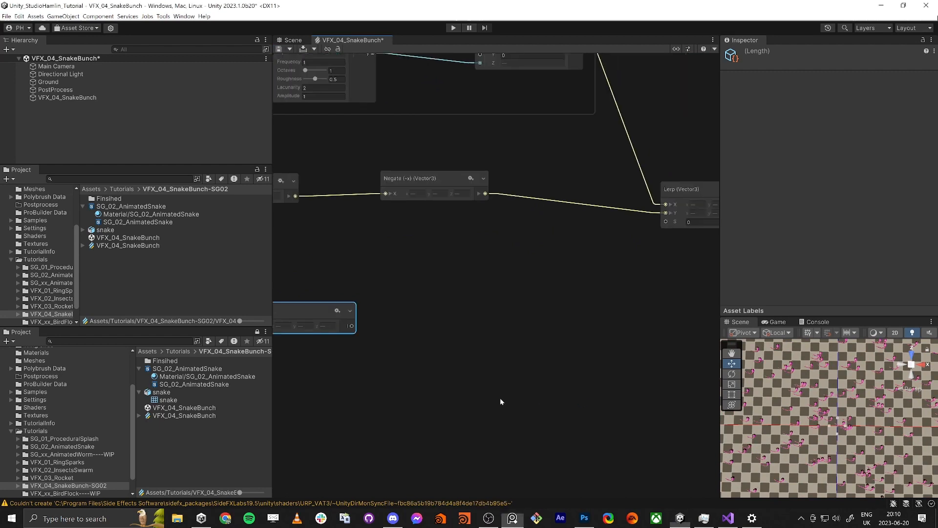
{"action": "scroll", "coordinate": [481, 392], "scroll_direction": "down", "scroll_amount": 3}
{"action": "left_click_drag", "start_coordinate": [397, 348], "coordinate": [603, 278]}
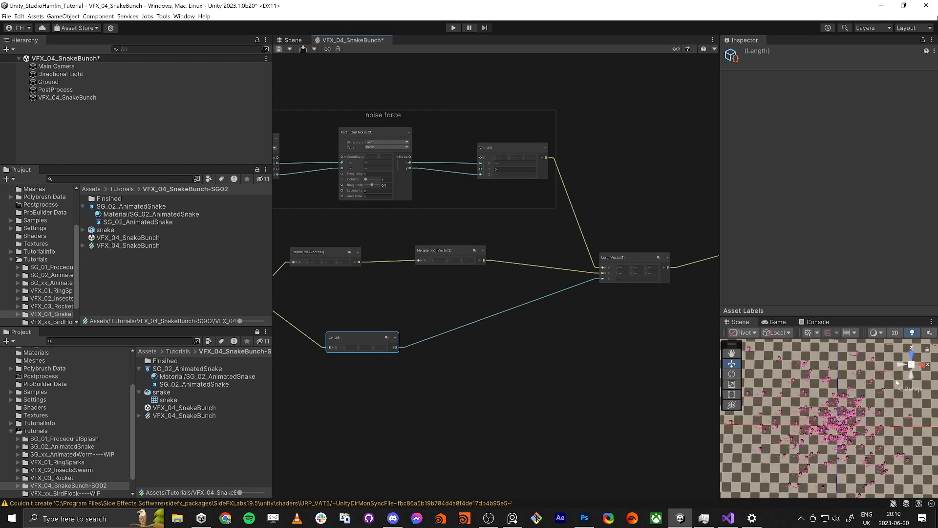
Step: Add a Divide node beside the Length node and feed the Length output into its A input
{"action": "left_click", "coordinate": [426, 363]}
{"action": "key", "text": "space"}
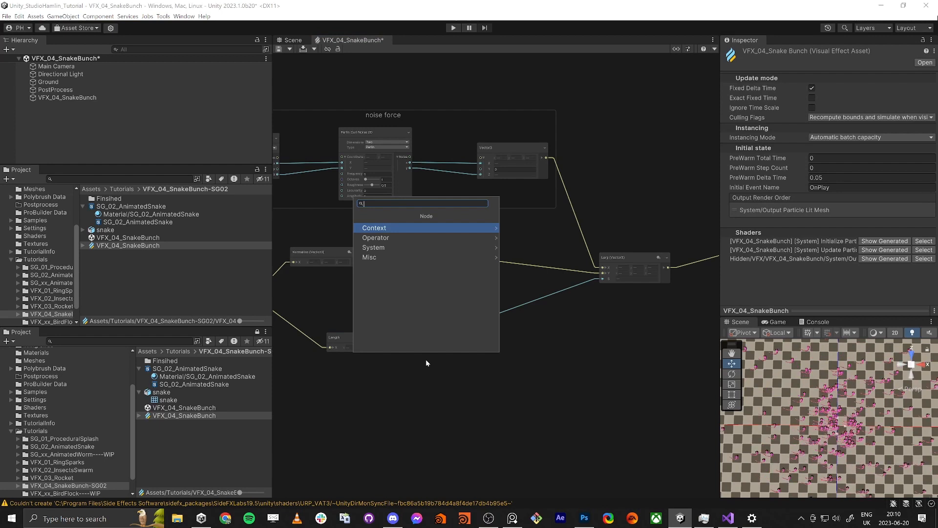
{"action": "type", "text": "divide"}
{"action": "key", "text": "Return"}
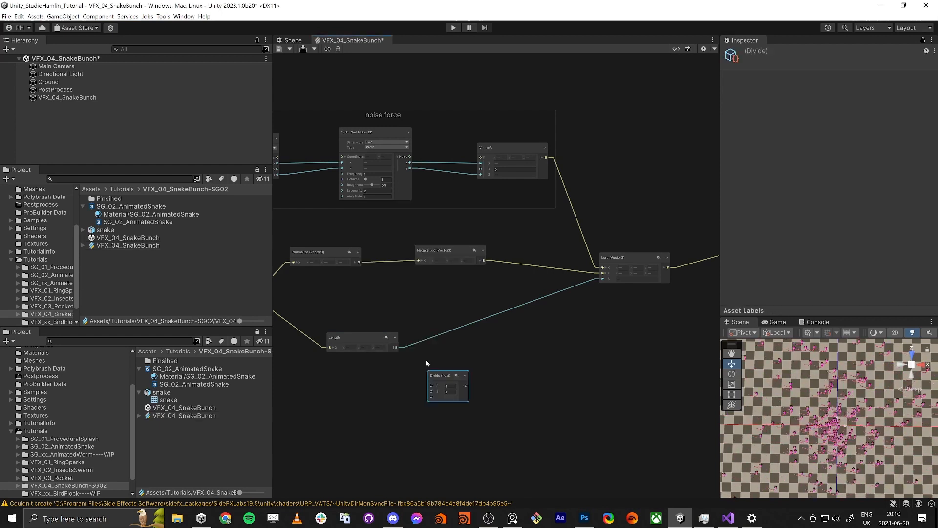
{"action": "scroll", "coordinate": [380, 344], "scroll_direction": "up", "scroll_amount": 2}
{"action": "left_click_drag", "start_coordinate": [383, 345], "coordinate": [482, 342]}
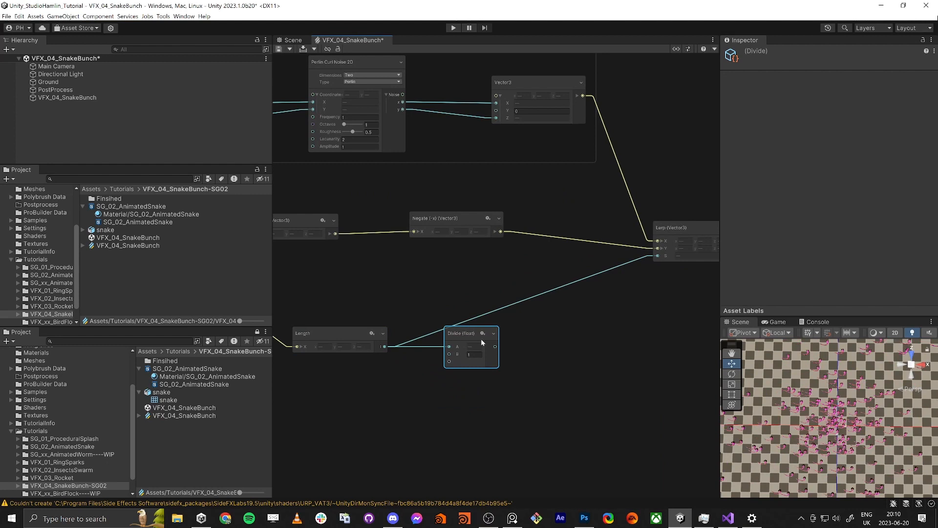
Step: Create an exposed float property named CenterDragDistance with a value of 10
{"action": "left_click", "coordinate": [676, 49]}
{"action": "left_click", "coordinate": [413, 70]}
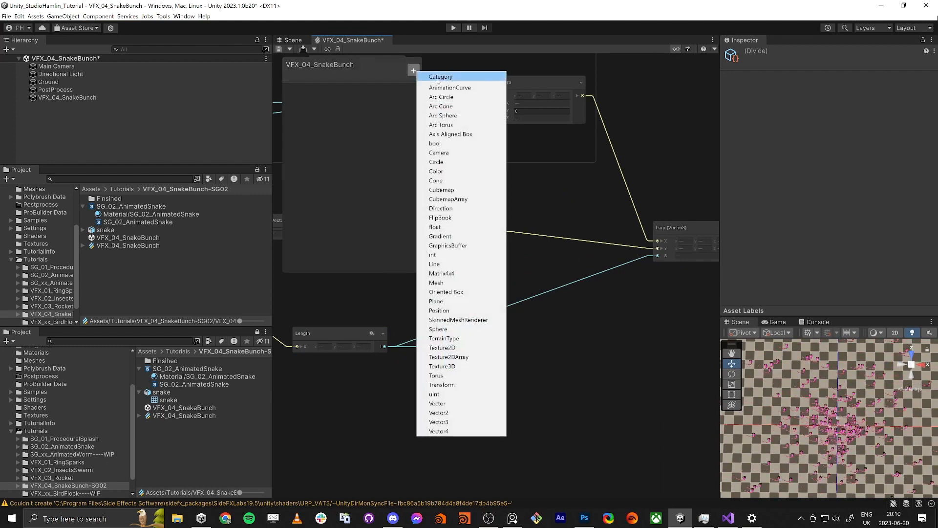
{"action": "left_click", "coordinate": [434, 227]}
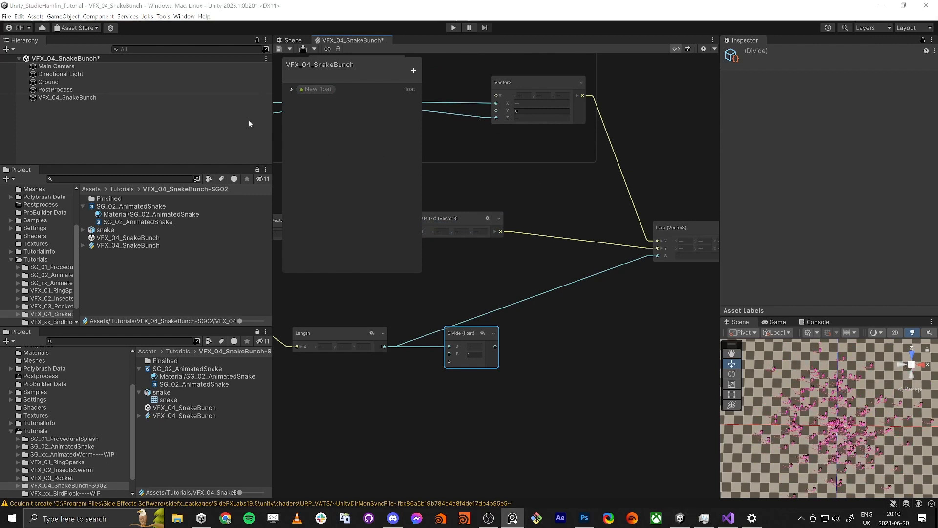
{"action": "double_click", "coordinate": [308, 90]}
{"action": "type", "text": "Ce"}
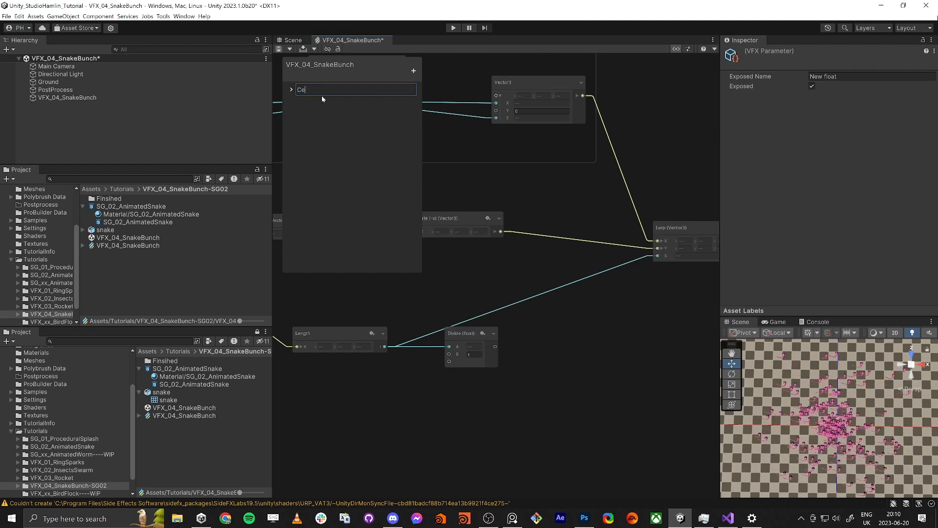
{"action": "type", "text": "nterDragDistan"}
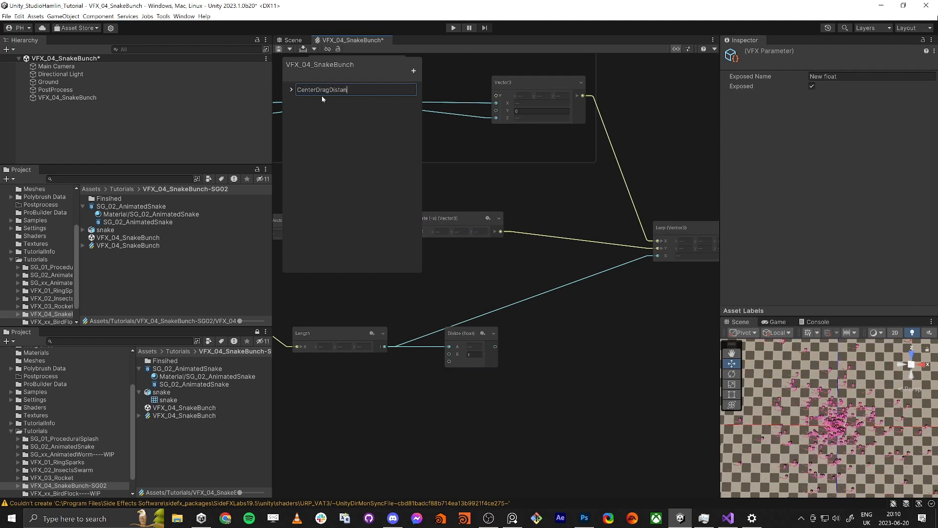
{"action": "type", "text": "ce"}
{"action": "key", "text": "Return"}
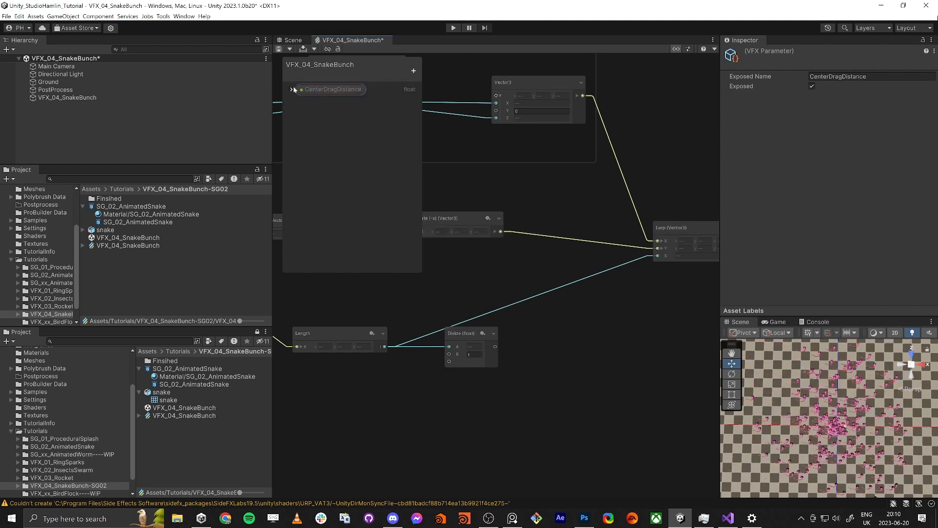
{"action": "left_click", "coordinate": [291, 89]}
{"action": "left_click", "coordinate": [342, 110]}
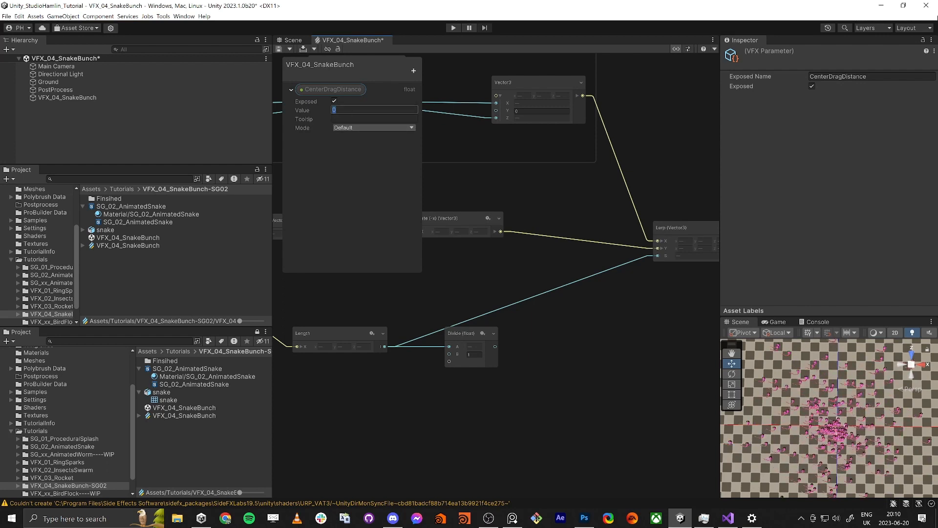
{"action": "type", "text": "10"}
{"action": "key", "text": "Tab"}
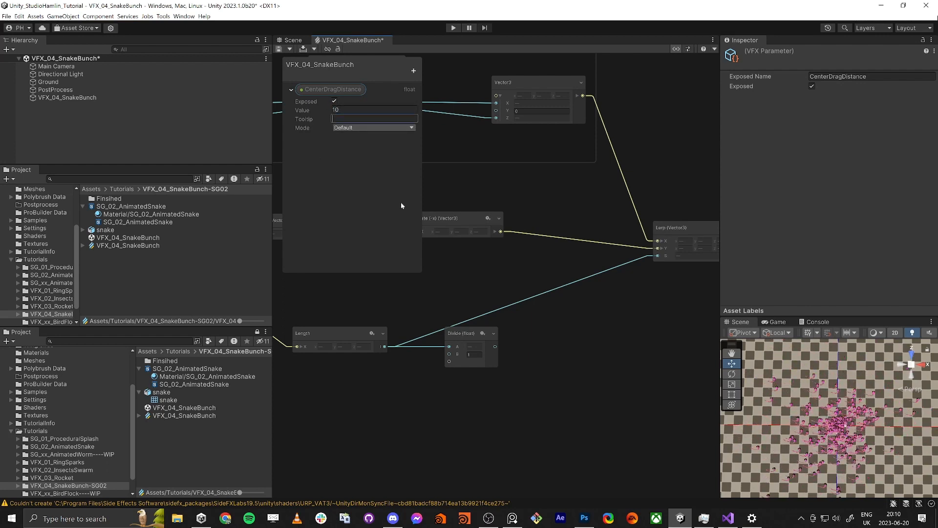
Step: Place CenterDragDistance in the graph as the Divide node's B input, connect the Divide output to Lerp S, and save
{"action": "left_click_drag", "start_coordinate": [333, 91], "coordinate": [609, 271]}
{"action": "scroll", "coordinate": [440, 394], "scroll_direction": "up", "scroll_amount": 3}
{"action": "scroll", "coordinate": [469, 360], "scroll_direction": "down", "scroll_amount": 4}
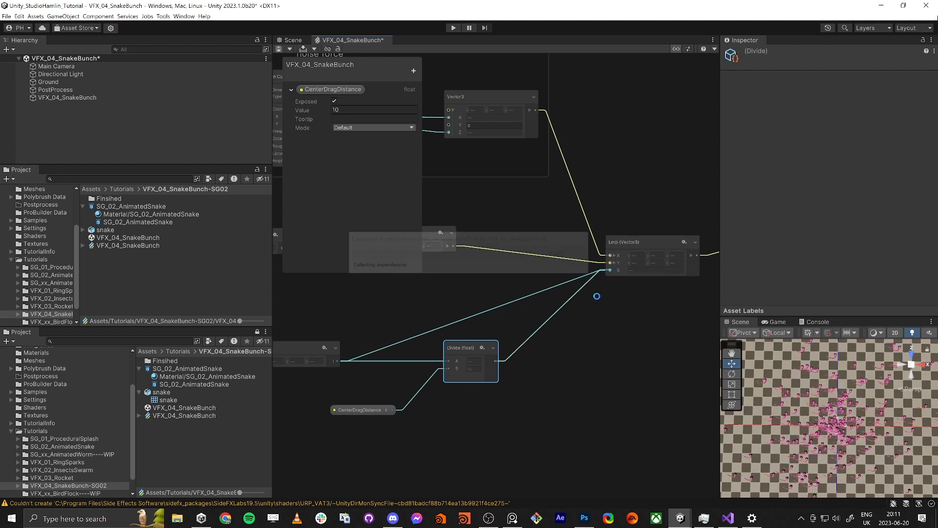
{"action": "left_click", "coordinate": [278, 49]}
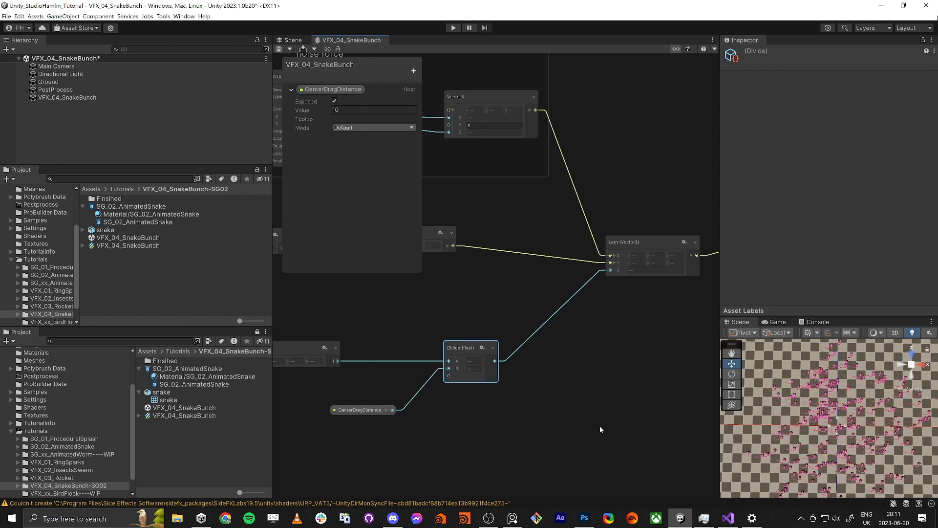
Step: Set the CenterDragDistance value to 40 and save the graph
{"action": "left_click", "coordinate": [360, 409]}
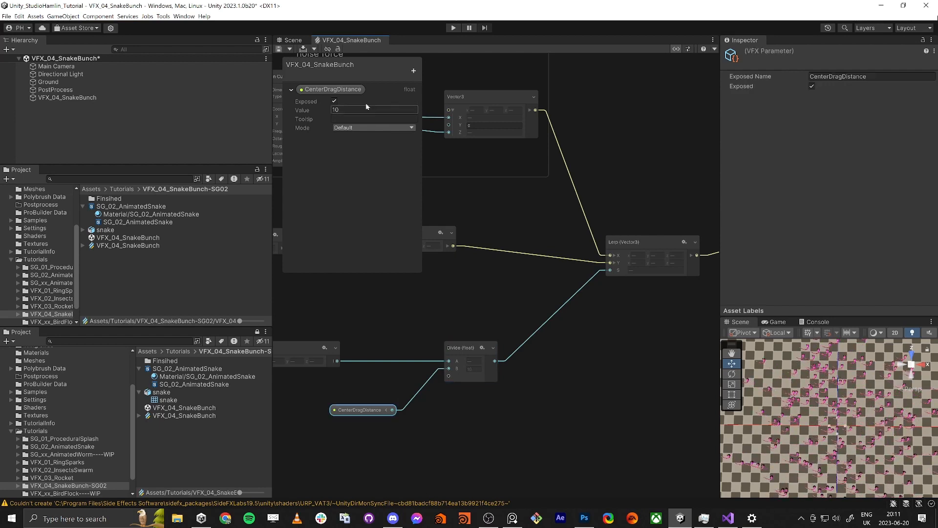
{"action": "type", "text": "40"}
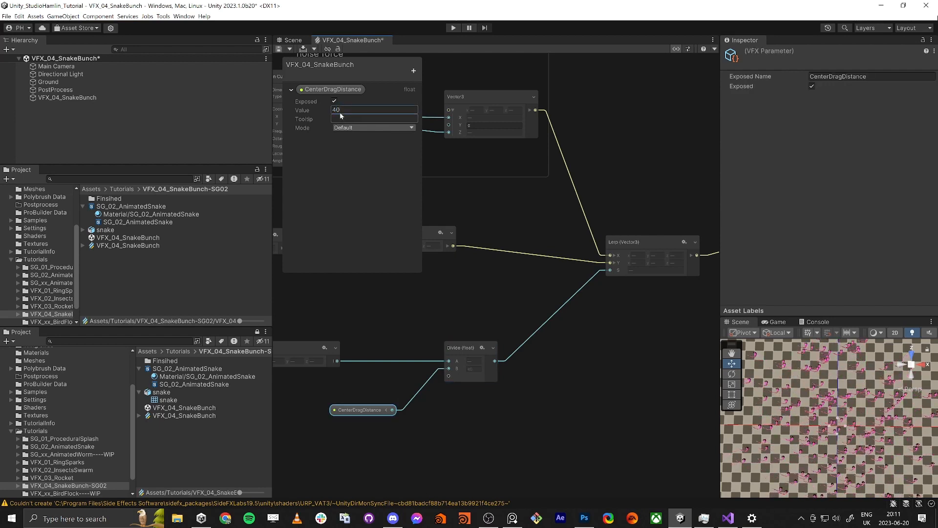
{"action": "left_click", "coordinate": [279, 49]}
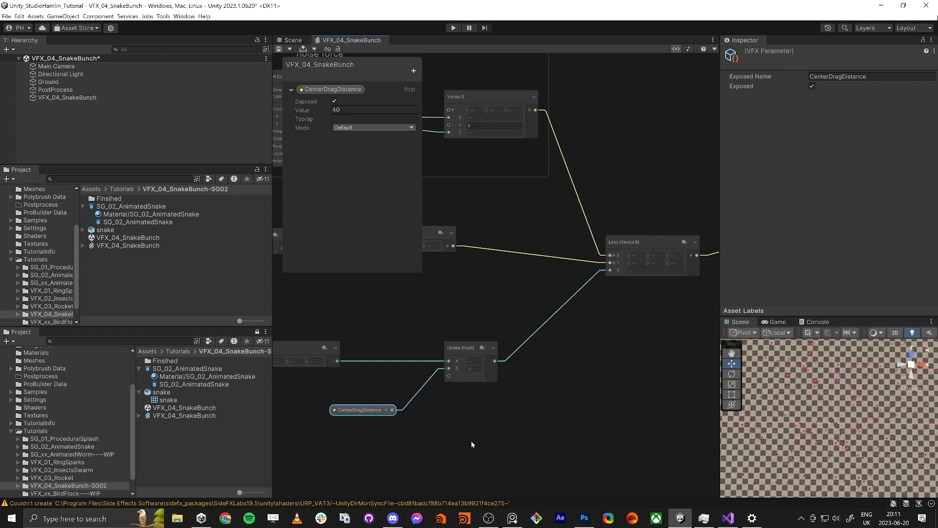
Step: Select the Perlin Curl Noise 2D node in the noise force group
{"action": "middle_click_drag", "start_coordinate": [541, 411], "coordinate": [573, 424]}
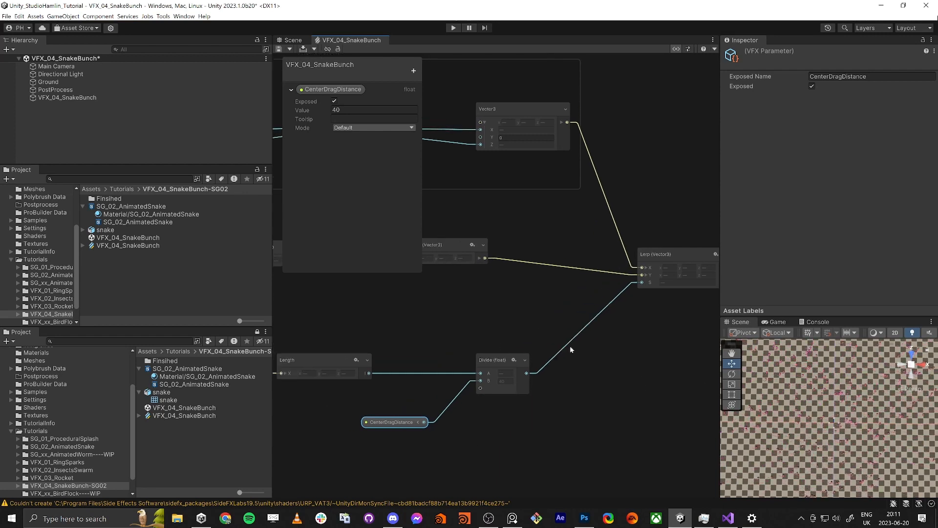
{"action": "middle_click_drag", "start_coordinate": [471, 284], "coordinate": [565, 324]}
{"action": "scroll", "coordinate": [565, 324], "scroll_direction": "down", "scroll_amount": 2}
{"action": "middle_click_drag", "start_coordinate": [452, 264], "coordinate": [521, 359]}
{"action": "scroll", "coordinate": [521, 359], "scroll_direction": "down", "scroll_amount": 2}
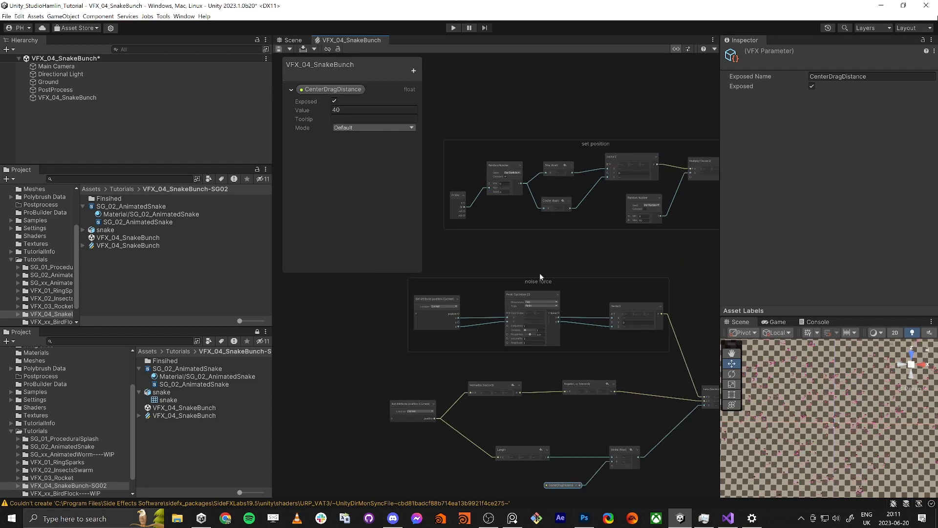
{"action": "scroll", "coordinate": [539, 273], "scroll_direction": "up", "scroll_amount": 3}
{"action": "left_click", "coordinate": [505, 308]}
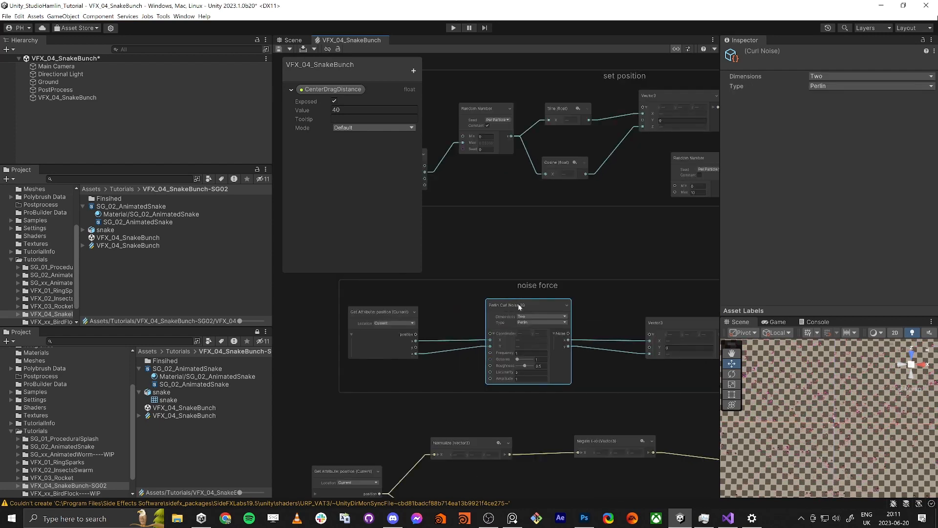
{"action": "scroll", "coordinate": [501, 324], "scroll_direction": "up", "scroll_amount": 2}
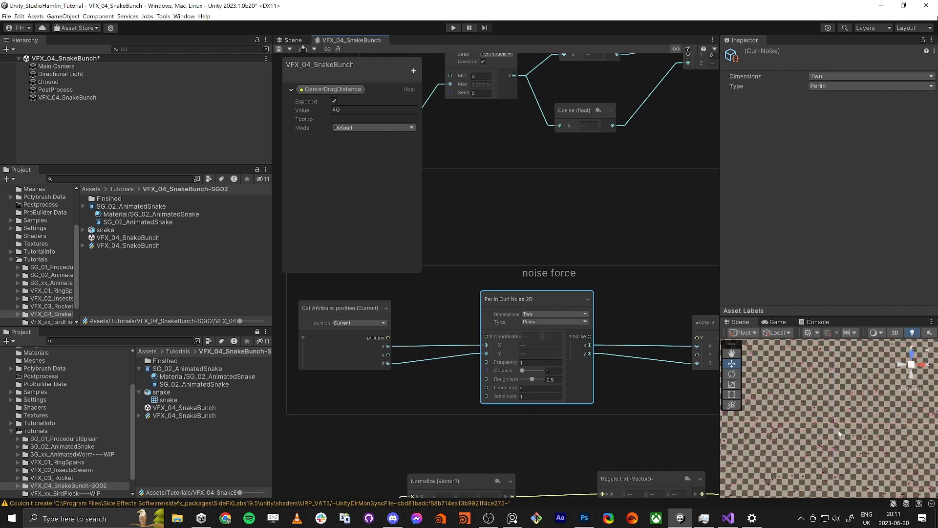
Step: Set the Force block in Update Particle to Relative mode with a drag of 0.5
{"action": "middle_click_drag", "start_coordinate": [632, 423], "coordinate": [473, 392]}
{"action": "scroll", "coordinate": [608, 422], "scroll_direction": "down", "scroll_amount": 5}
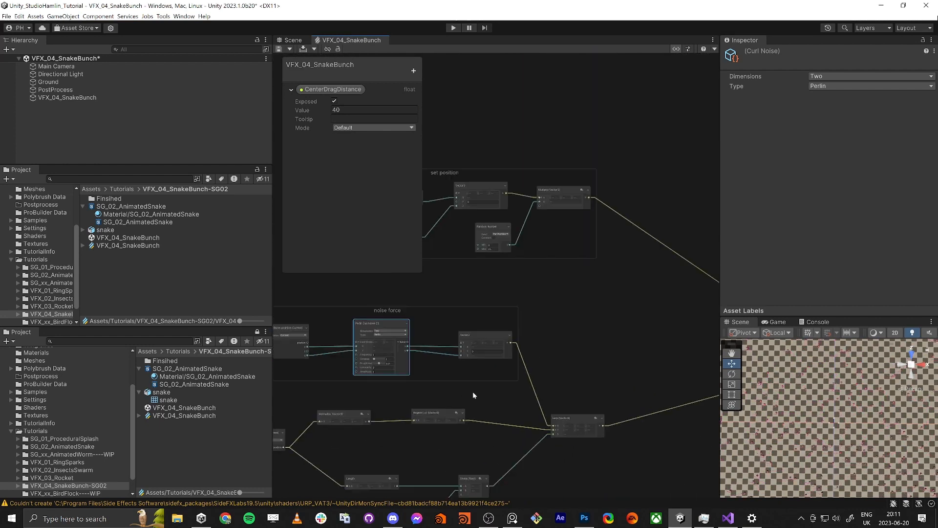
{"action": "middle_click_drag", "start_coordinate": [590, 375], "coordinate": [381, 300]}
{"action": "middle_click_drag", "start_coordinate": [461, 352], "coordinate": [442, 375]}
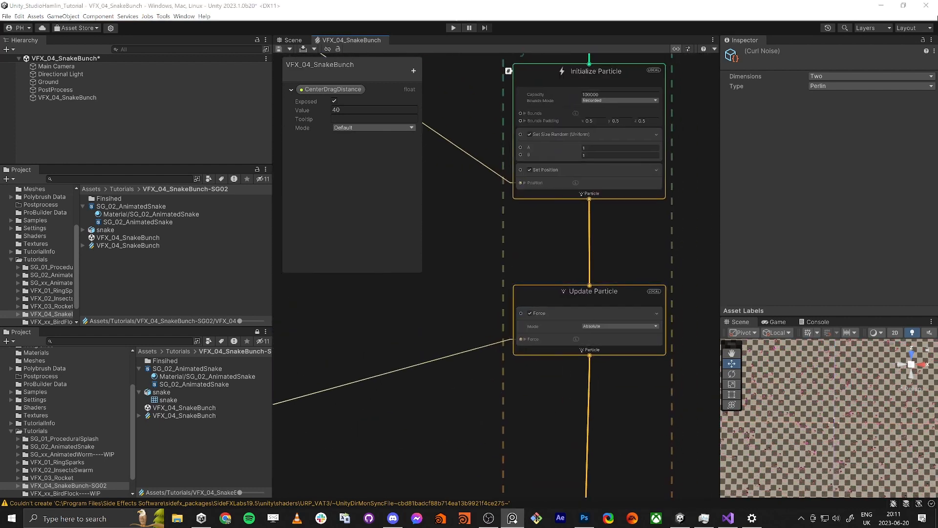
{"action": "left_click", "coordinate": [591, 327]}
{"action": "left_click", "coordinate": [605, 344]}
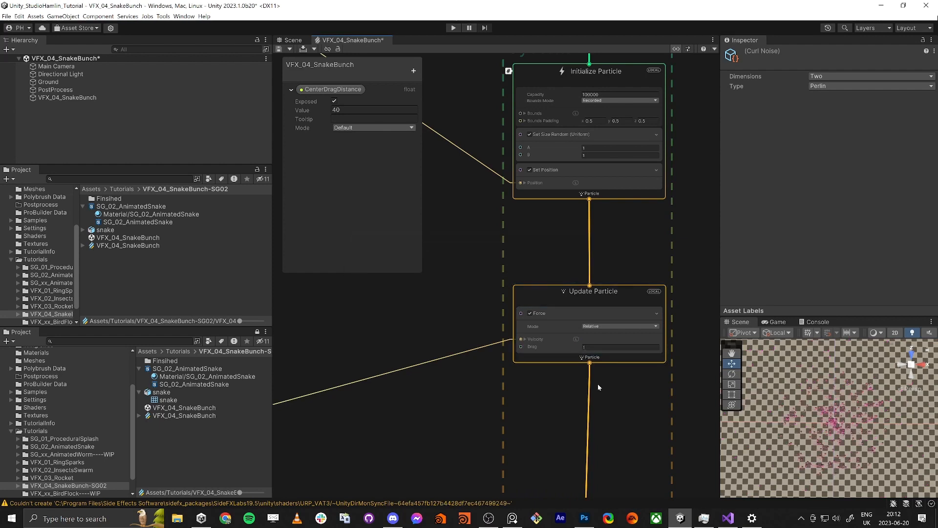
{"action": "left_click", "coordinate": [612, 347]}
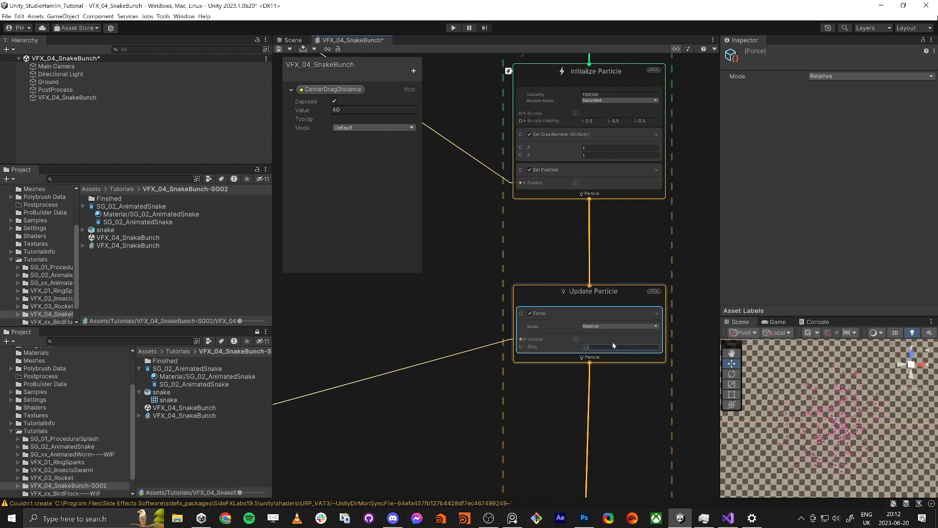
{"action": "key", "text": "Return"}
Step: Move the noise force group's position attribute node farther from the Perlin Curl Noise 2D node to make room between them
{"action": "scroll", "coordinate": [826, 419], "scroll_direction": "down", "scroll_amount": 3}
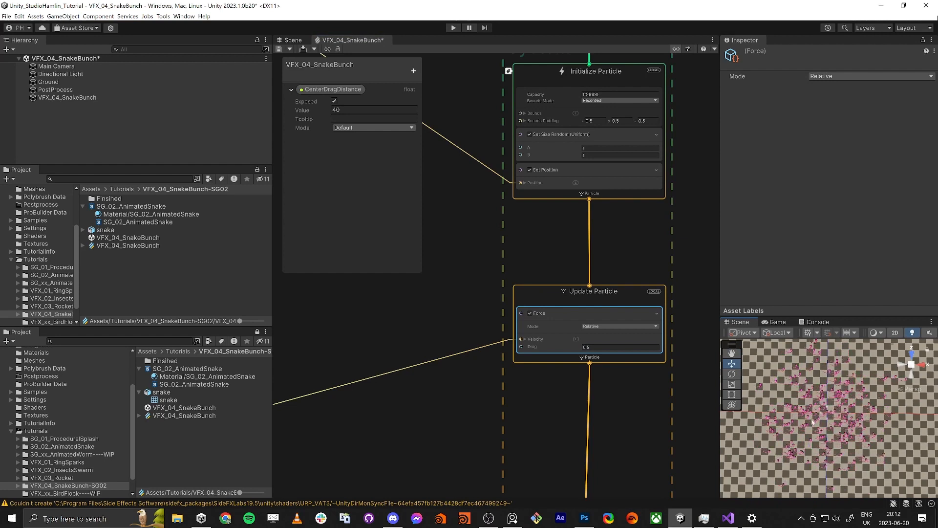
{"action": "scroll", "coordinate": [347, 315], "scroll_direction": "down", "scroll_amount": 4}
{"action": "middle_click_drag", "start_coordinate": [347, 314], "coordinate": [573, 366]}
{"action": "middle_click_drag", "start_coordinate": [508, 294], "coordinate": [787, 364]}
{"action": "middle_click_drag", "start_coordinate": [584, 359], "coordinate": [521, 254]}
{"action": "scroll", "coordinate": [505, 297], "scroll_direction": "up", "scroll_amount": 6}
{"action": "scroll", "coordinate": [528, 305], "scroll_direction": "down", "scroll_amount": 3}
{"action": "scroll", "coordinate": [528, 302], "scroll_direction": "down", "scroll_amount": 2}
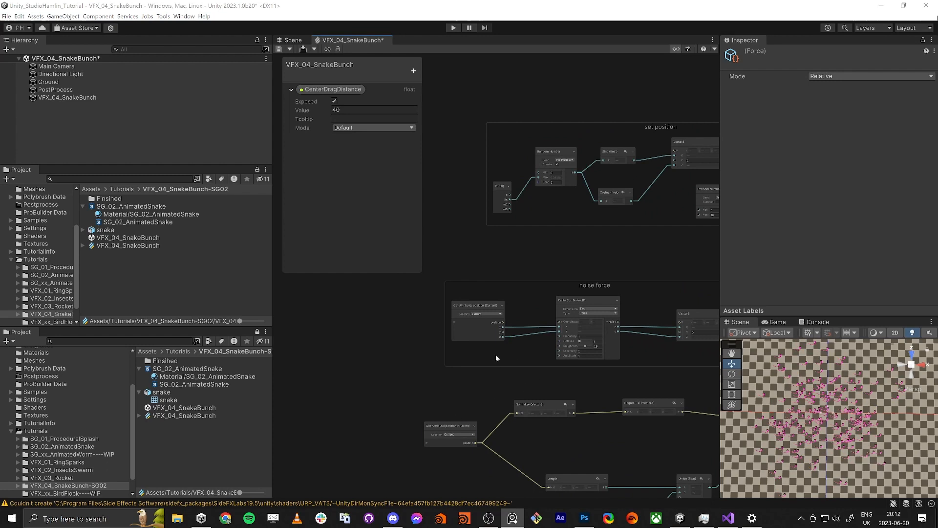
{"action": "left_click_drag", "start_coordinate": [479, 305], "coordinate": [386, 305]}
{"action": "scroll", "coordinate": [506, 309], "scroll_direction": "up", "scroll_amount": 2}
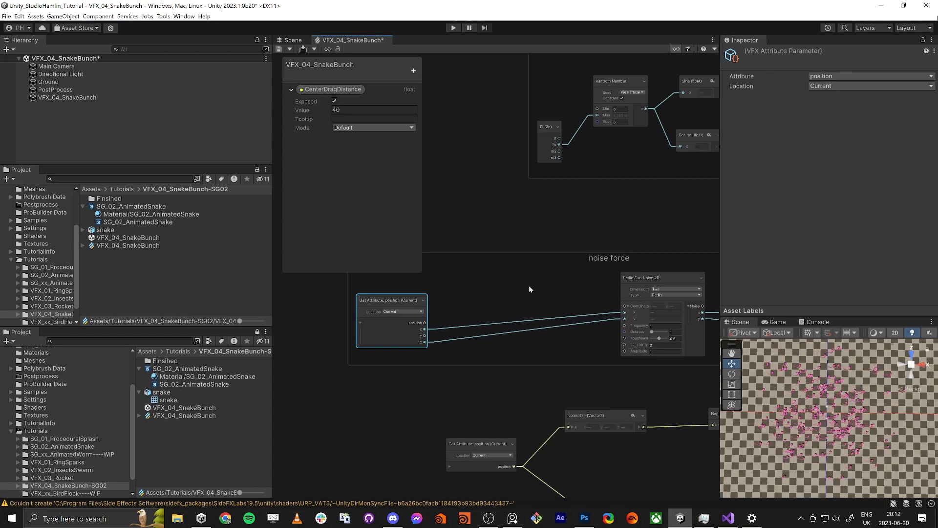
{"action": "left_click", "coordinate": [529, 286]}
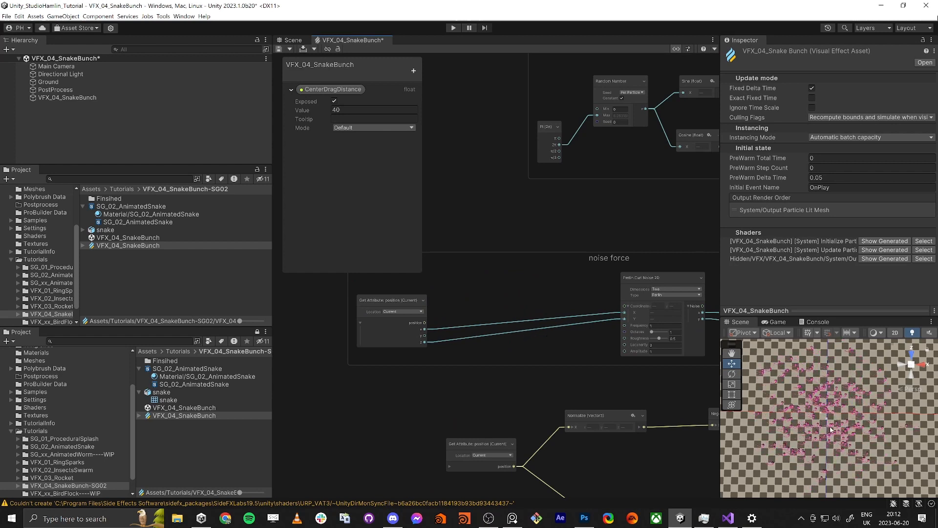
Step: Add a Get Attribute: particleId node above the position attribute node in the noise force group
{"action": "middle_click_drag", "start_coordinate": [442, 284], "coordinate": [486, 288]}
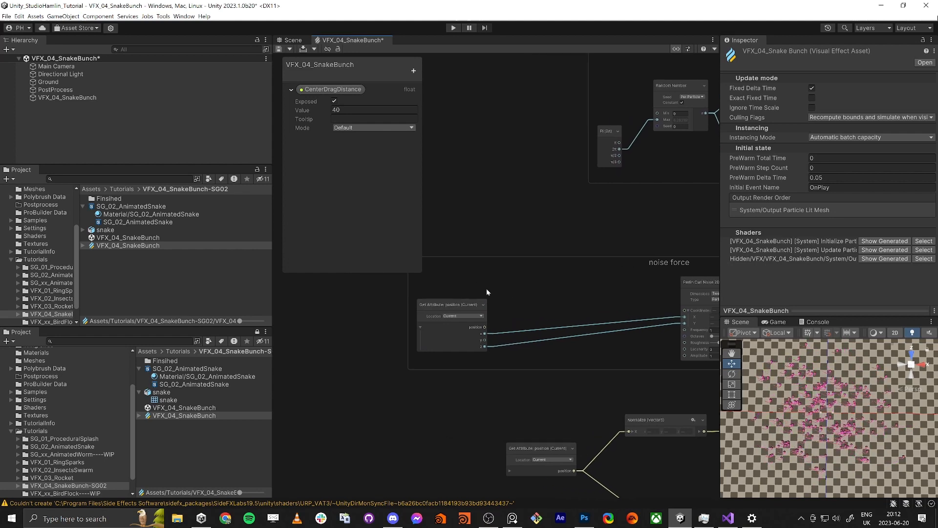
{"action": "key", "text": "space"}
{"action": "type", "text": "id"}
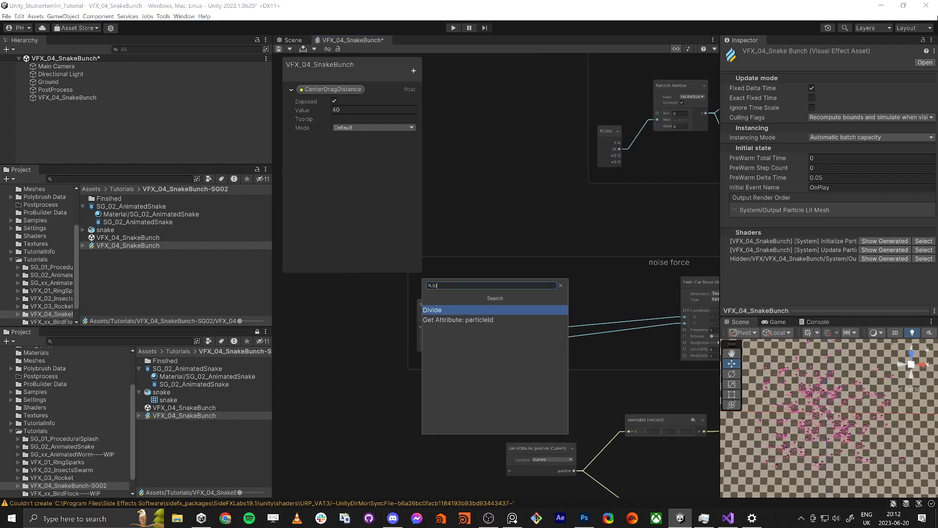
{"action": "key", "text": "Down"}
{"action": "key", "text": "Return"}
Step: Feed particleId into a new Multiply node and set its B value to 10
{"action": "mouse_move", "coordinate": [552, 294]}
{"action": "left_mouse_down"}
{"action": "mouse_move", "coordinate": [487, 276]}
{"action": "mouse_move", "coordinate": [472, 258]}
{"action": "mouse_move", "coordinate": [509, 280]}
{"action": "mouse_move", "coordinate": [549, 276]}
{"action": "left_mouse_up"}
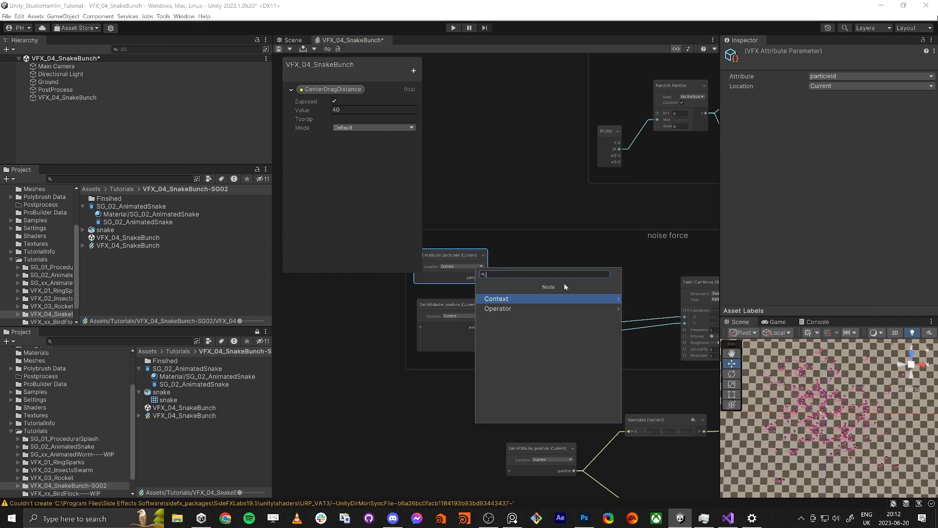
{"action": "type", "text": "mult"}
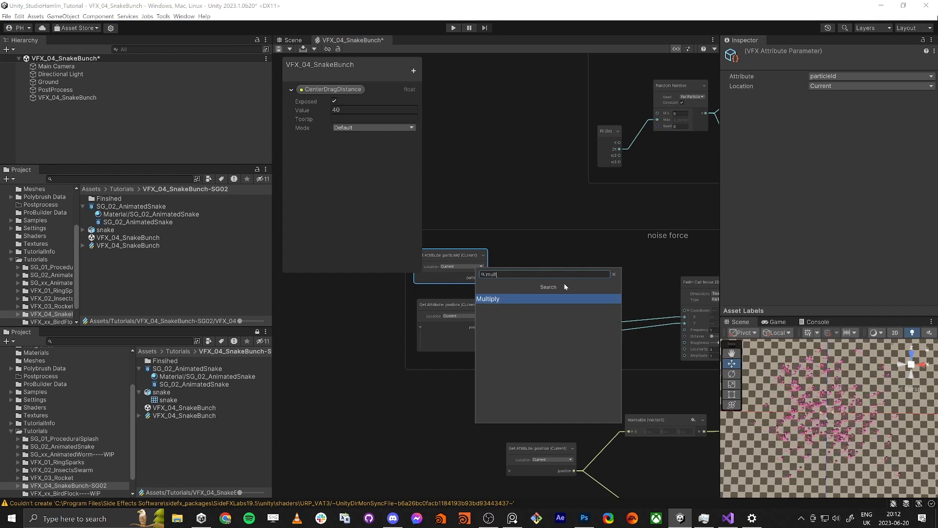
{"action": "key", "text": "Return"}
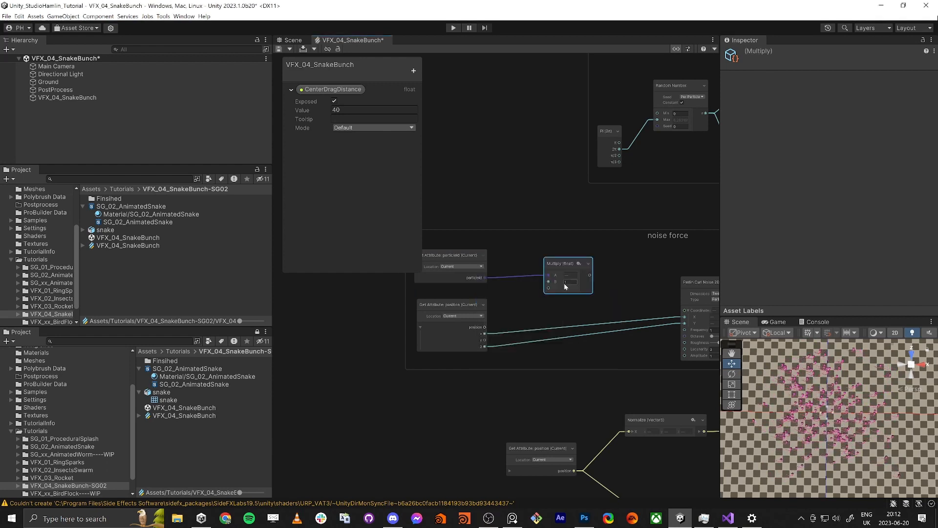
{"action": "left_click_drag", "start_coordinate": [568, 263], "coordinate": [541, 267]}
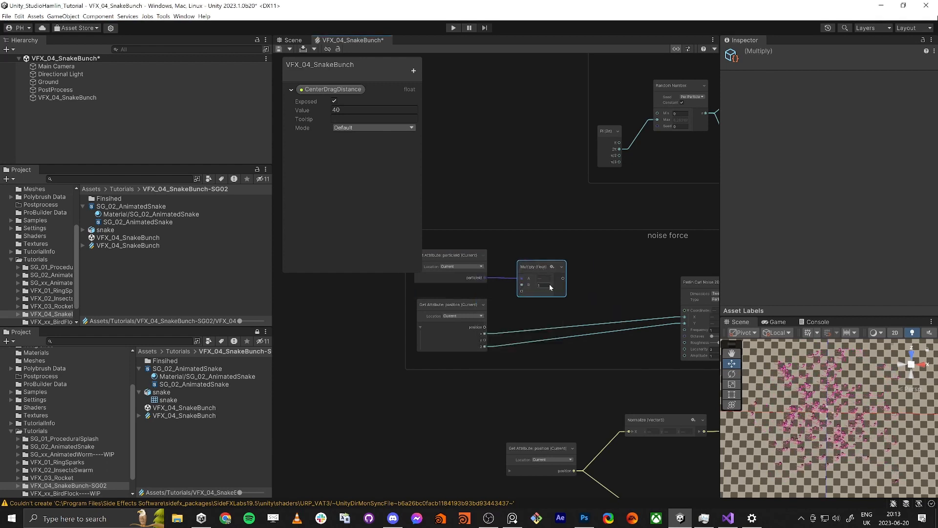
{"action": "left_click", "coordinate": [547, 285]}
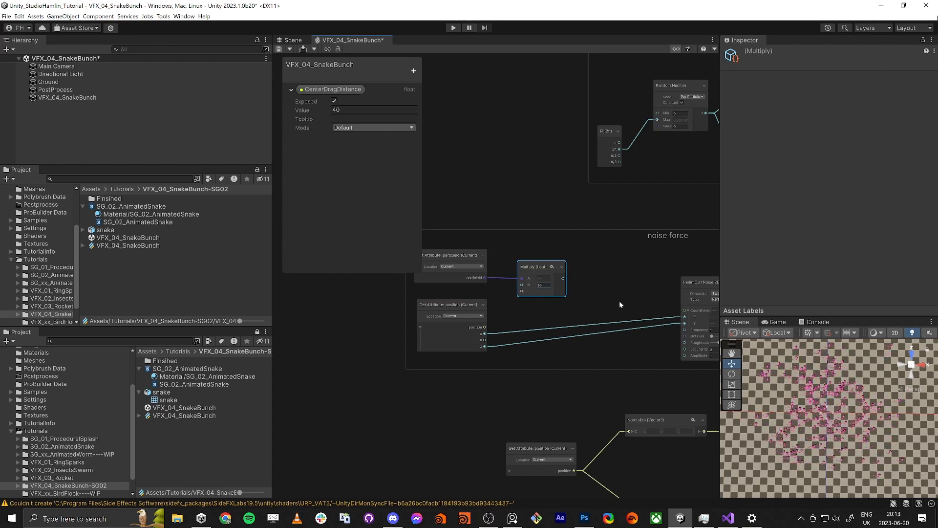
Step: Add an Add node that sums the multiplied particleId and position x, and connect it to the curl noise X coordinate
{"action": "left_click", "coordinate": [533, 304]}
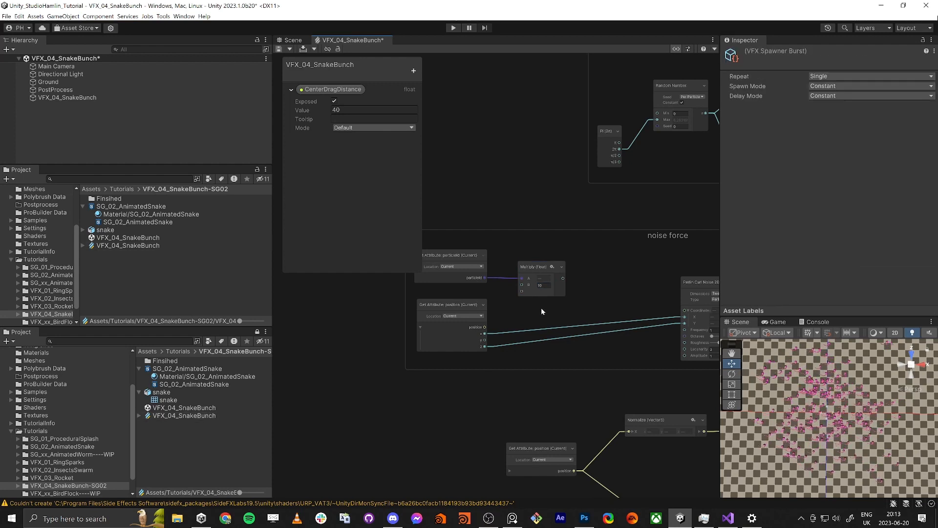
{"action": "key", "text": "space"}
{"action": "type", "text": "add"}
{"action": "key", "text": "Return"}
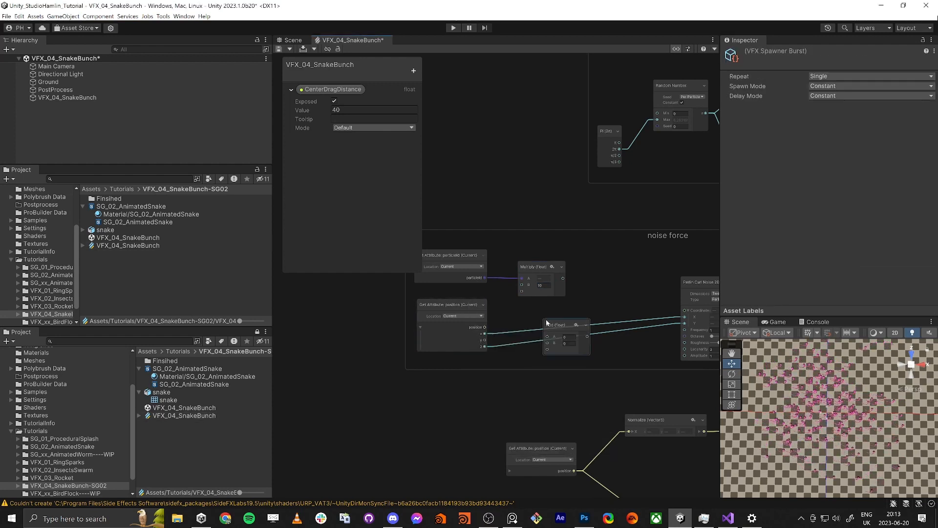
{"action": "left_click_drag", "start_coordinate": [562, 324], "coordinate": [580, 306]}
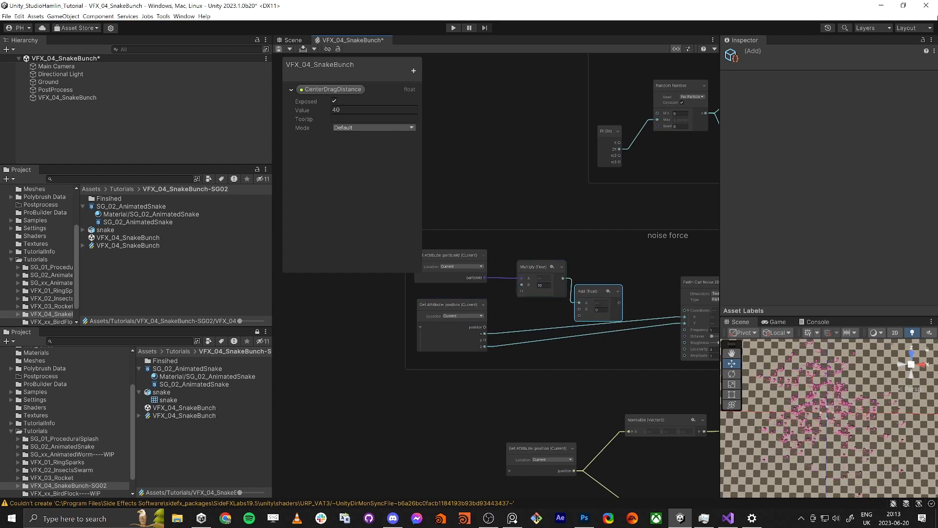
{"action": "left_click_drag", "start_coordinate": [483, 334], "coordinate": [654, 316]}
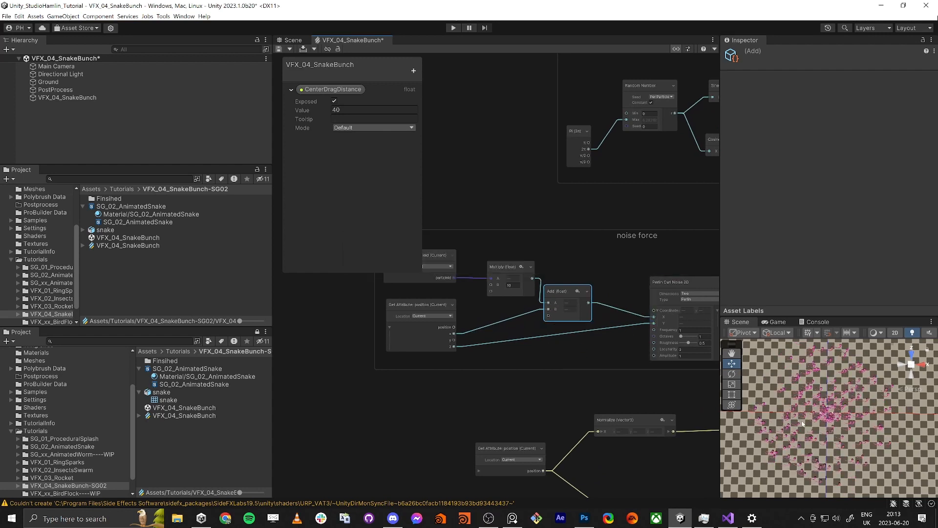
{"action": "middle_click_drag", "start_coordinate": [526, 256], "coordinate": [545, 248]}
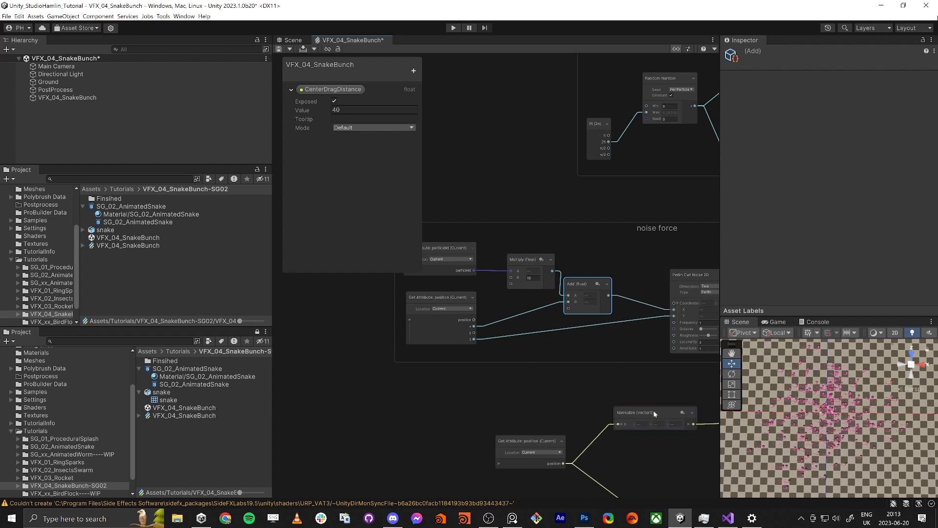
Step: Create a VFX Time node below the noise force group and multiply its Total Time by 0.2 in a new Multiply node
{"action": "left_click", "coordinate": [418, 364]}
{"action": "key", "text": "space"}
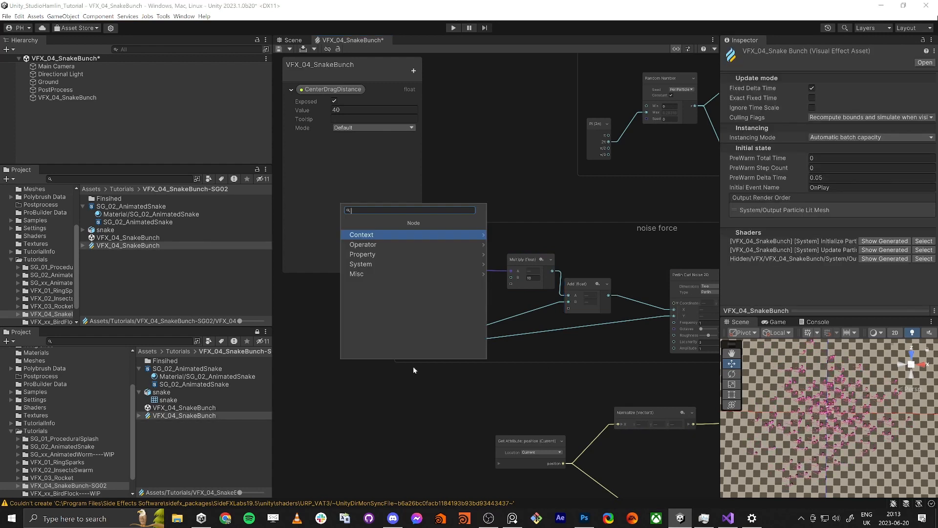
{"action": "type", "text": "vfx"}
{"action": "key", "text": "Return"}
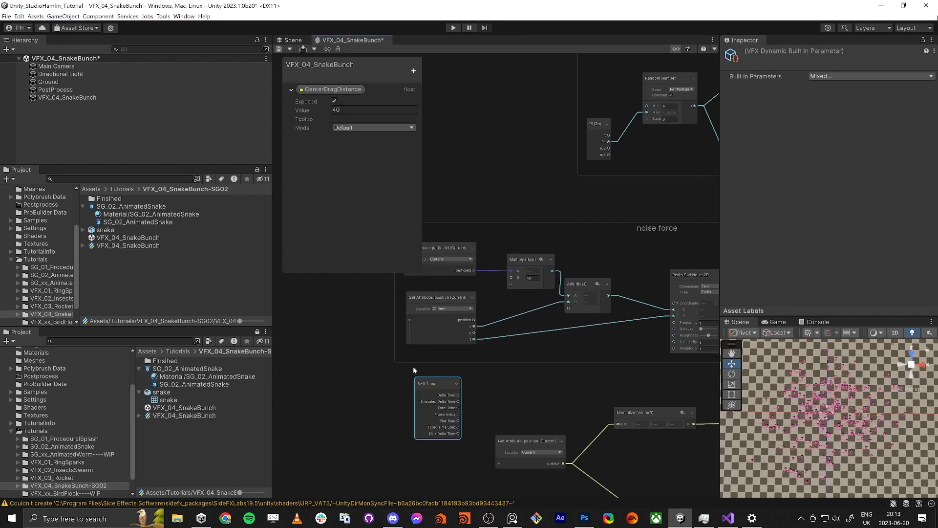
{"action": "scroll", "coordinate": [451, 410], "scroll_direction": "up", "scroll_amount": 2}
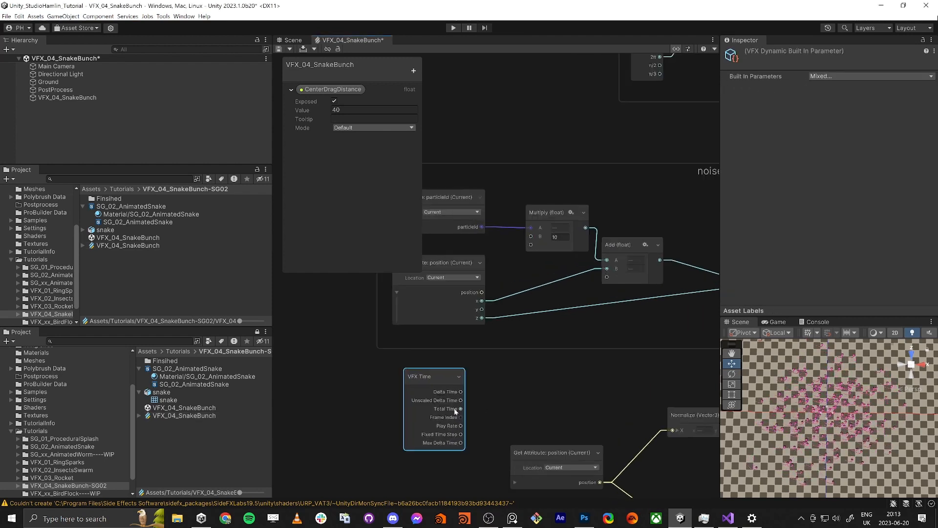
{"action": "left_click_drag", "start_coordinate": [462, 409], "coordinate": [527, 376]}
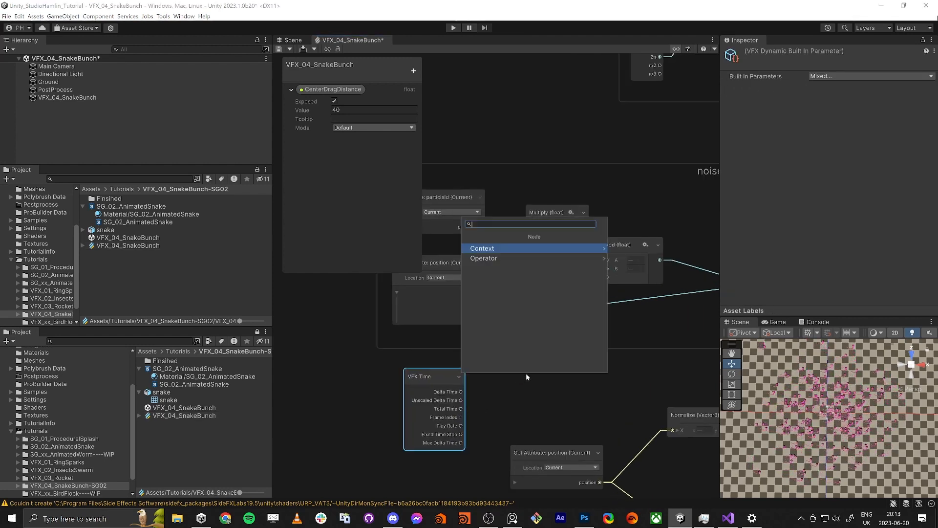
{"action": "type", "text": "mult"}
{"action": "key", "text": "Return"}
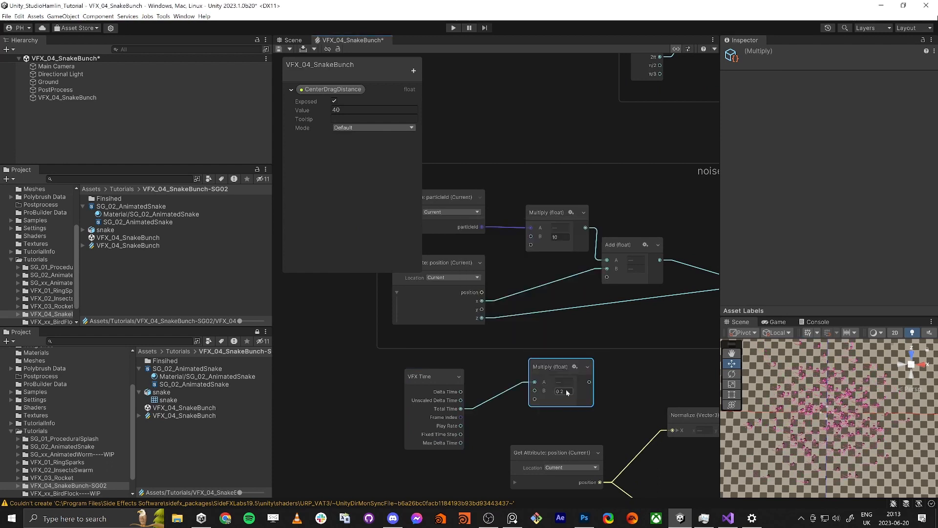
{"action": "left_click_drag", "start_coordinate": [560, 371], "coordinate": [522, 363]}
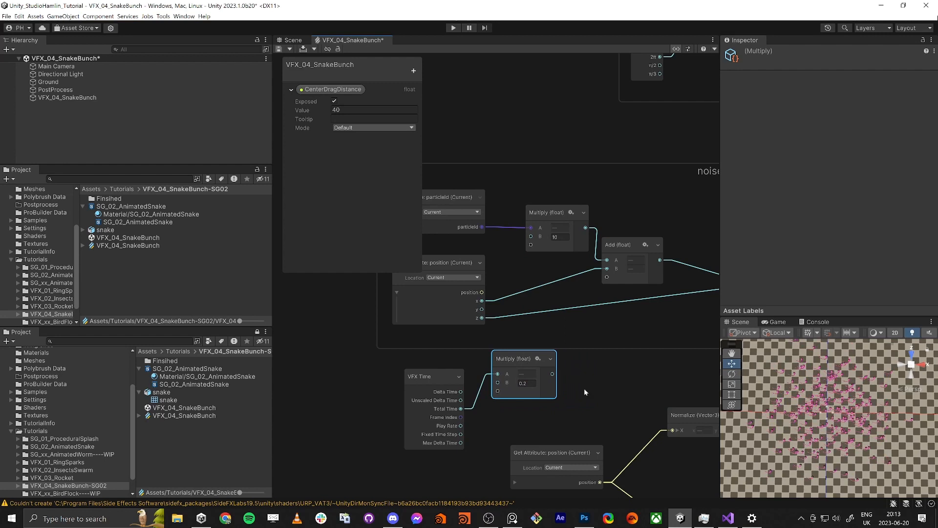
Step: Create a second Add node below the first one, beside the time Multiply node
{"action": "scroll", "coordinate": [591, 385], "scroll_direction": "down", "scroll_amount": 1}
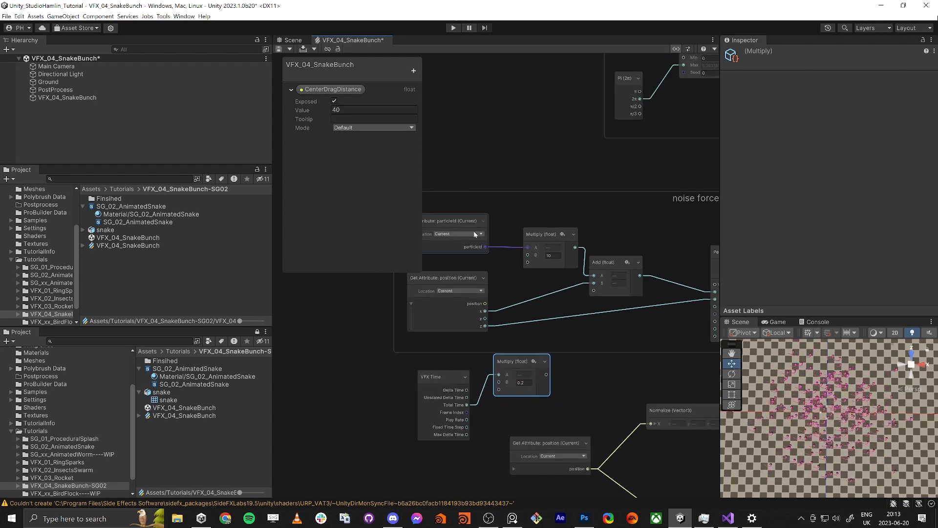
{"action": "middle_click_drag", "start_coordinate": [576, 246], "coordinate": [531, 243]}
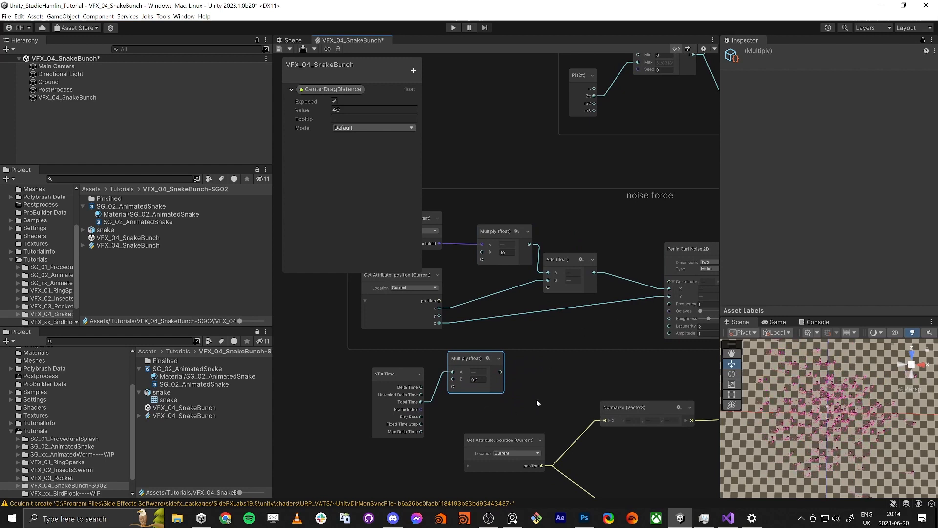
{"action": "left_click", "coordinate": [562, 326]}
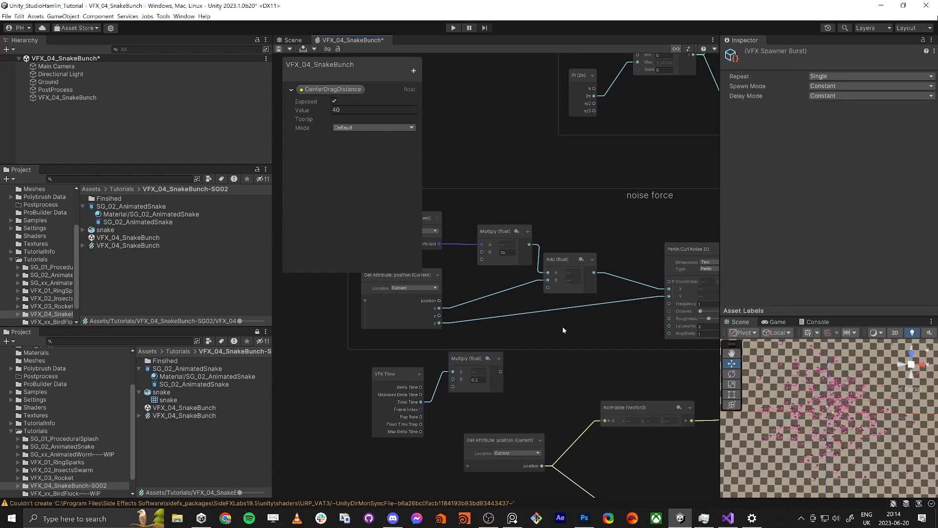
{"action": "key", "text": "space"}
{"action": "type", "text": "ad"}
{"action": "key", "text": "Return"}
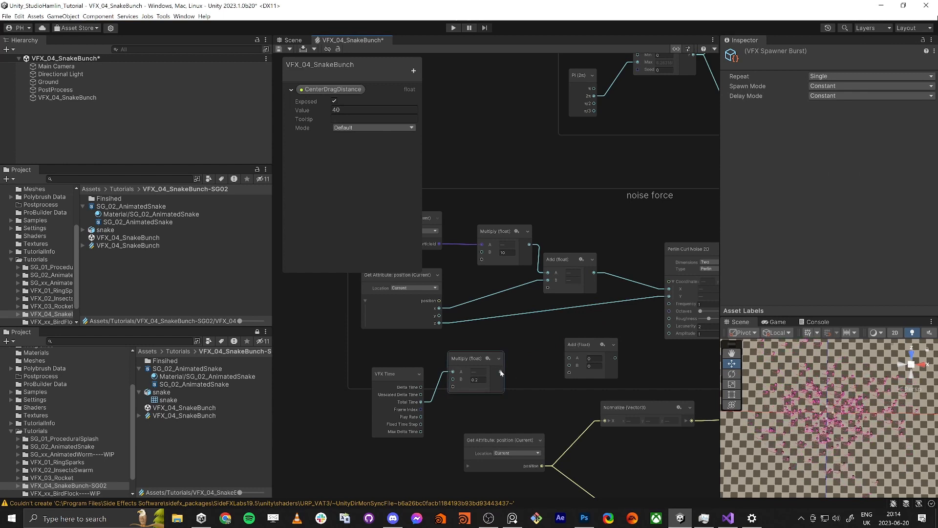
Step: Connect the sum of position z and scaled time to the curl noise Y coordinate, and add the scaled time to the X sum
{"action": "left_click_drag", "start_coordinate": [500, 372], "coordinate": [568, 361]}
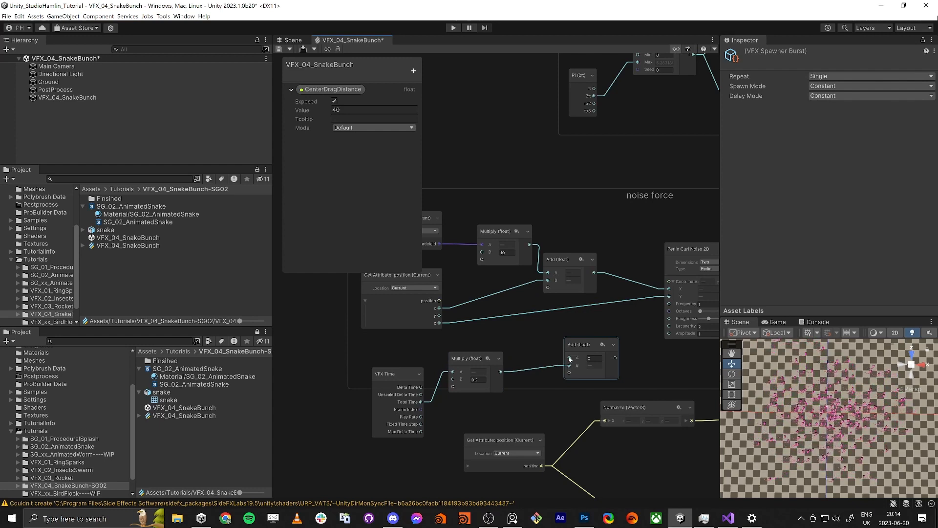
{"action": "left_click_drag", "start_coordinate": [569, 358], "coordinate": [442, 326]}
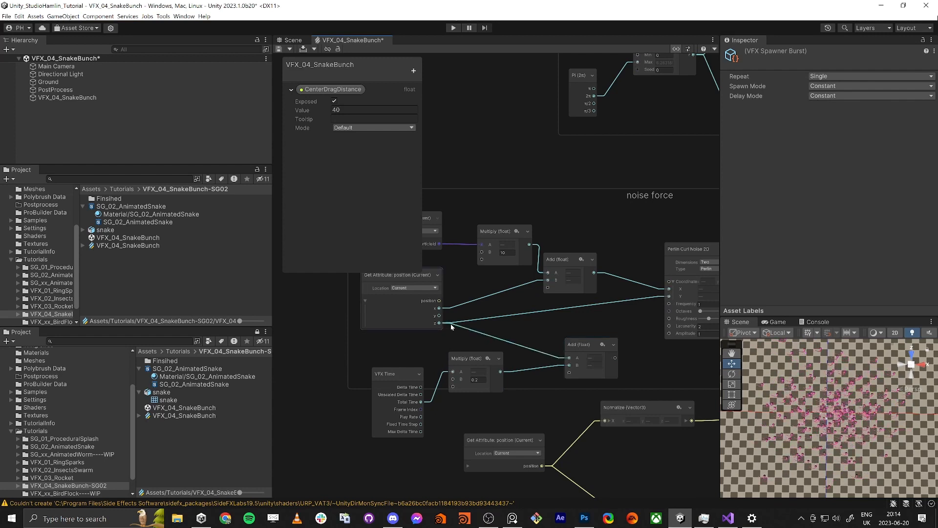
{"action": "left_click_drag", "start_coordinate": [614, 358], "coordinate": [669, 296]}
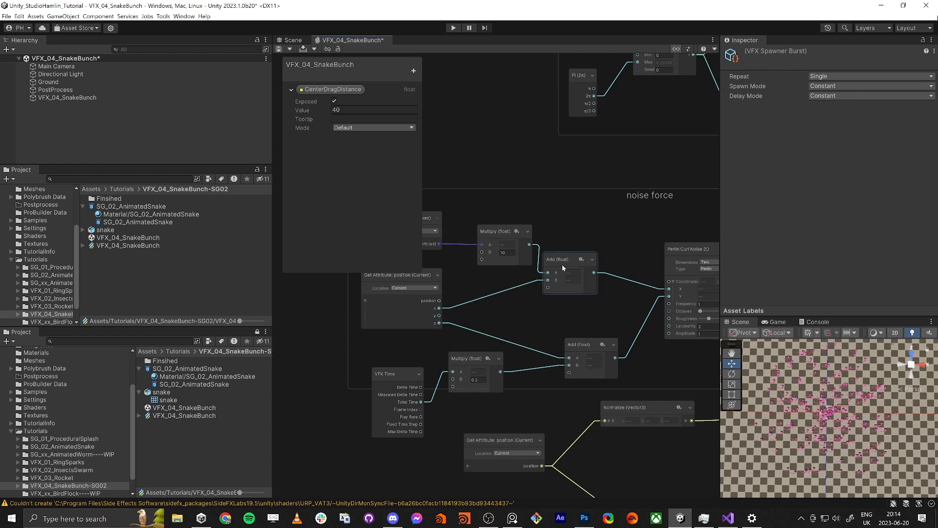
{"action": "left_click_drag", "start_coordinate": [565, 263], "coordinate": [592, 256]}
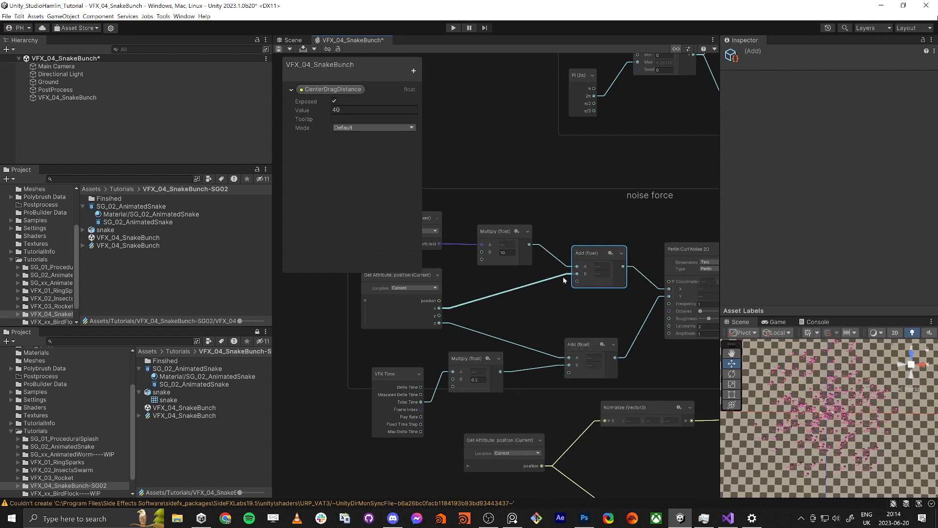
{"action": "left_click_drag", "start_coordinate": [500, 372], "coordinate": [576, 281]}
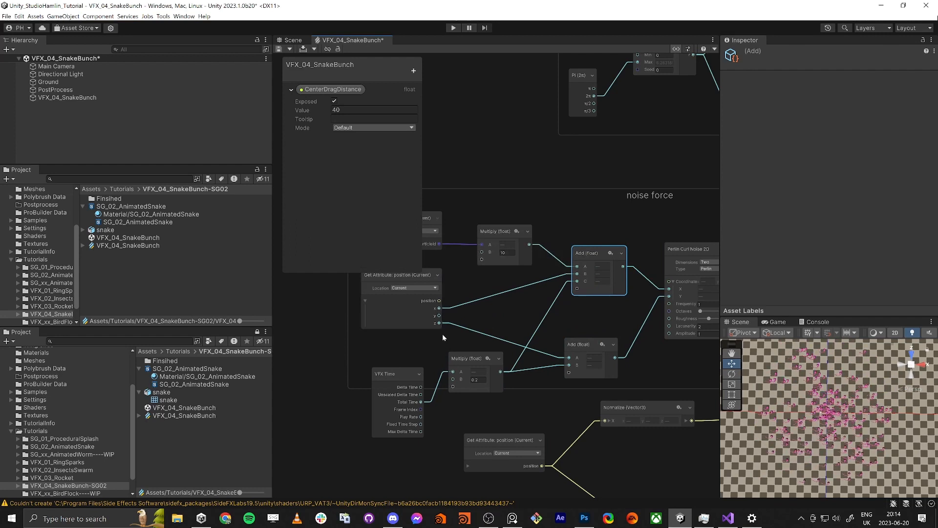
Step: Move the VFX Time node up into the noise force group, beside the time Multiply node
{"action": "scroll", "coordinate": [572, 322], "scroll_direction": "down", "scroll_amount": 2}
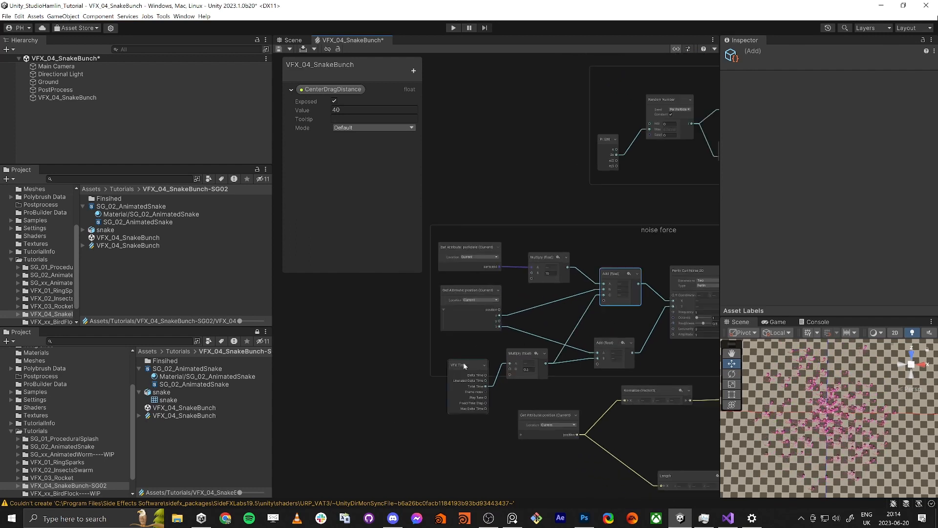
{"action": "left_click_drag", "start_coordinate": [464, 364], "coordinate": [468, 345]}
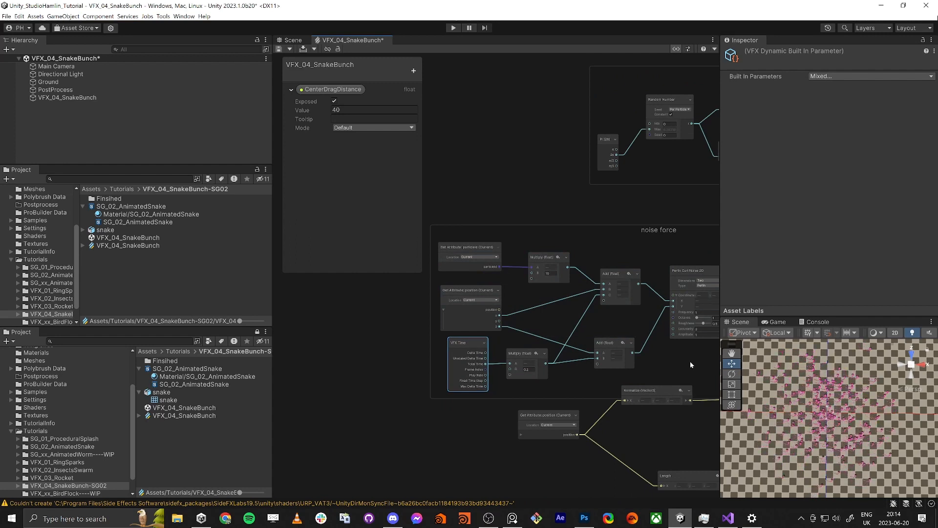
{"action": "scroll", "coordinate": [689, 361], "scroll_direction": "up", "scroll_amount": 5}
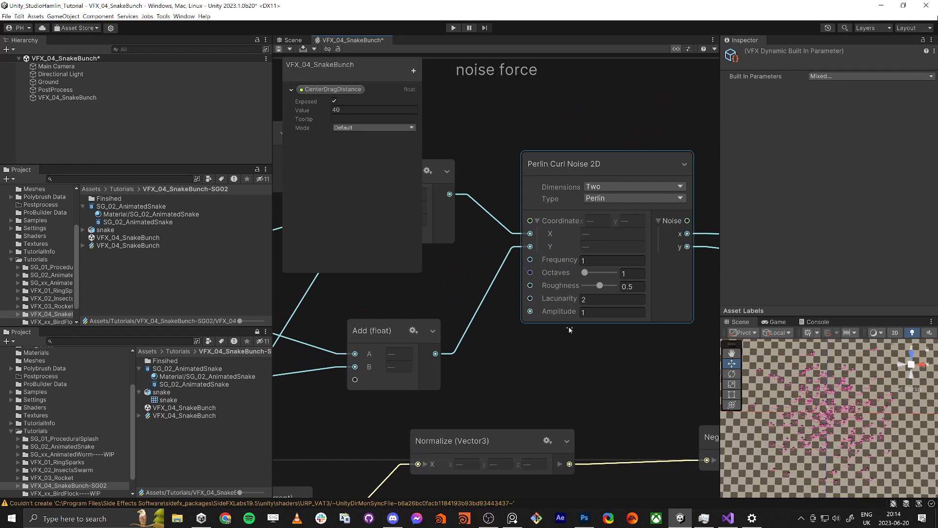
{"action": "scroll", "coordinate": [567, 326], "scroll_direction": "down", "scroll_amount": 8}
Step: Set the Single Burst count in the Spawn context to 5000 and save the graph
{"action": "scroll", "coordinate": [605, 298], "scroll_direction": "down", "scroll_amount": 4}
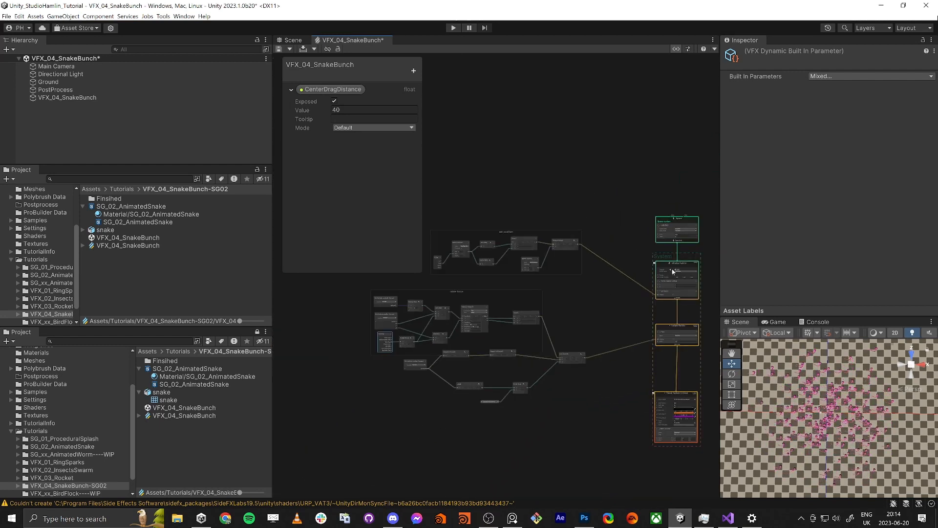
{"action": "scroll", "coordinate": [672, 270], "scroll_direction": "up", "scroll_amount": 7}
{"action": "left_click", "coordinate": [693, 178]}
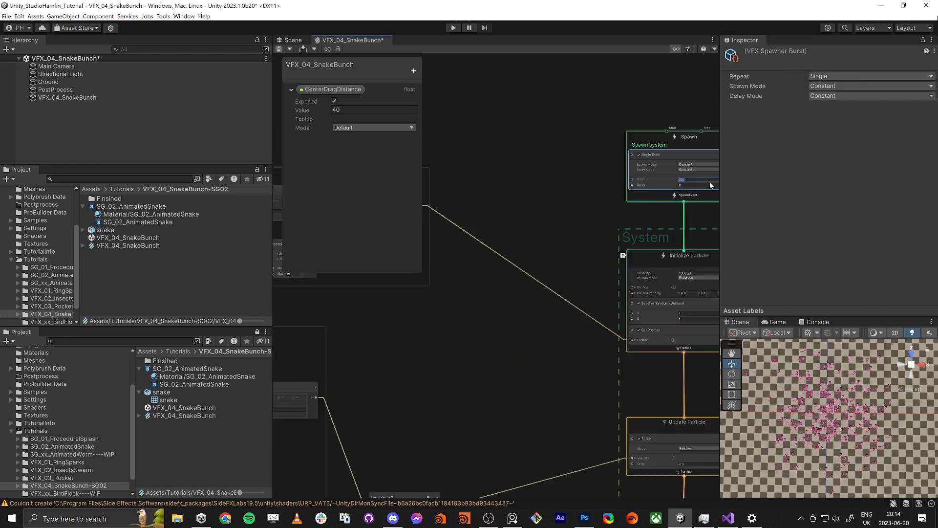
{"action": "type", "text": "5000"}
{"action": "key", "text": "Return"}
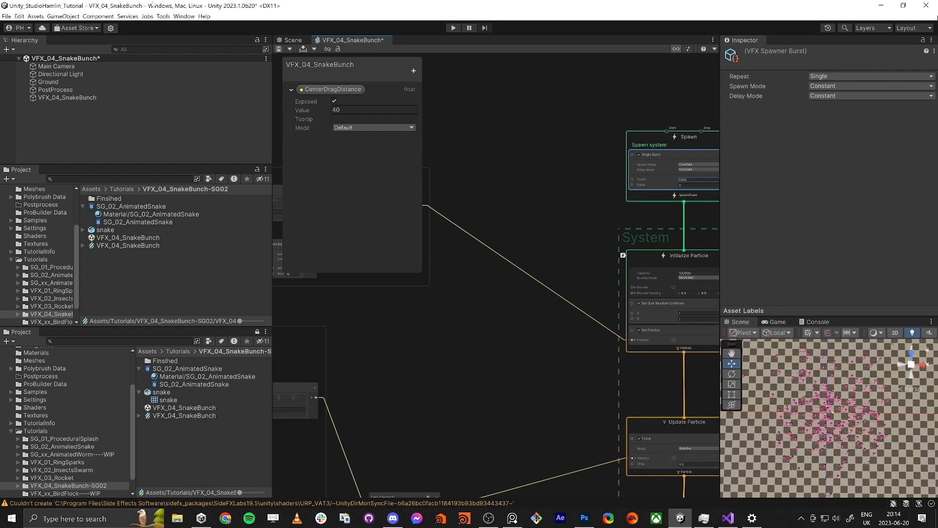
{"action": "left_click", "coordinate": [279, 49]}
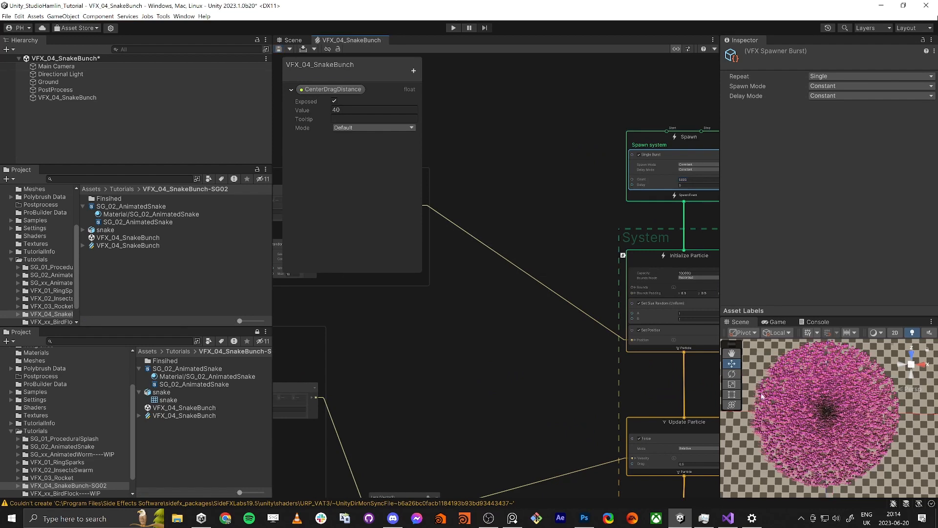
Step: Set the Perlin Curl Noise 2D frequency to 10, save the graph, and inspect the snakes up close in the scene
{"action": "middle_click_drag", "start_coordinate": [438, 434], "coordinate": [608, 367]}
{"action": "middle_click_drag", "start_coordinate": [436, 392], "coordinate": [582, 360]}
{"action": "scroll", "coordinate": [798, 392], "scroll_direction": "up", "scroll_amount": 3}
{"action": "scroll", "coordinate": [799, 393], "scroll_direction": "down", "scroll_amount": 2}
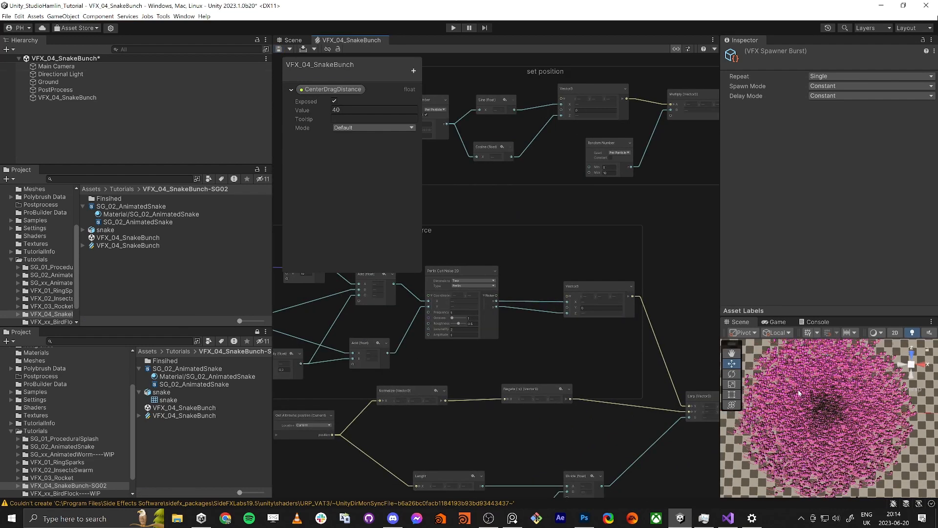
{"action": "scroll", "coordinate": [483, 342], "scroll_direction": "up", "scroll_amount": 2}
{"action": "scroll", "coordinate": [561, 336], "scroll_direction": "up", "scroll_amount": 1}
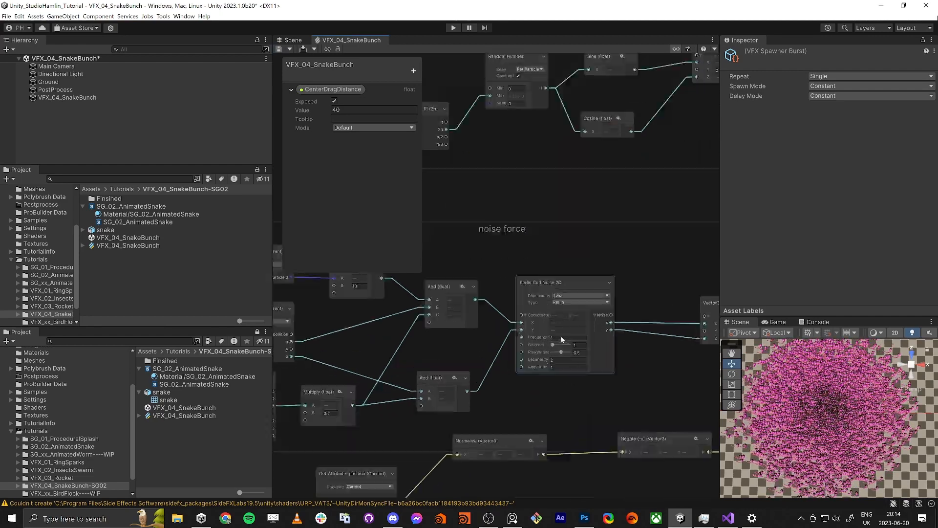
{"action": "scroll", "coordinate": [540, 344], "scroll_direction": "up", "scroll_amount": 5}
{"action": "left_click", "coordinate": [558, 333]}
{"action": "type", "text": "10"}
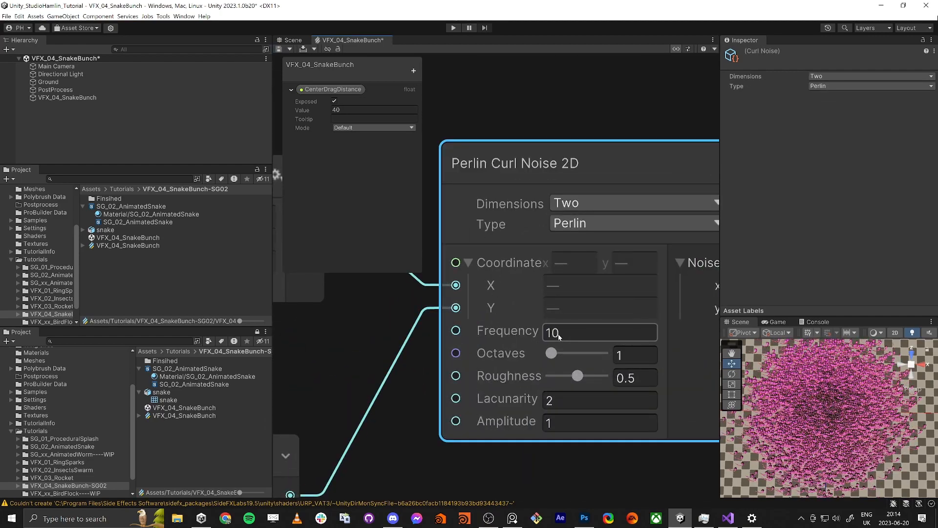
{"action": "key", "text": "ctrl+s"}
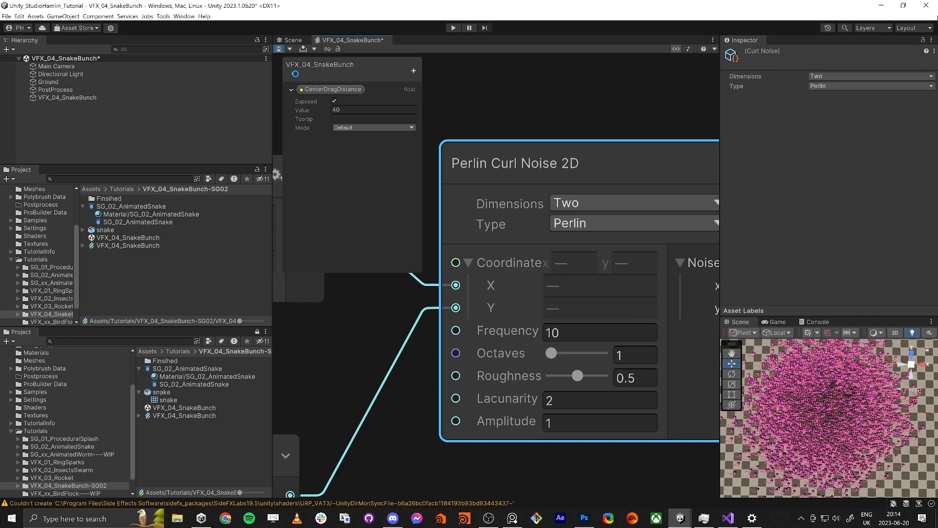
{"action": "scroll", "coordinate": [871, 436], "scroll_direction": "up", "scroll_amount": 3}
{"action": "middle_click_drag", "start_coordinate": [890, 424], "coordinate": [871, 398]}
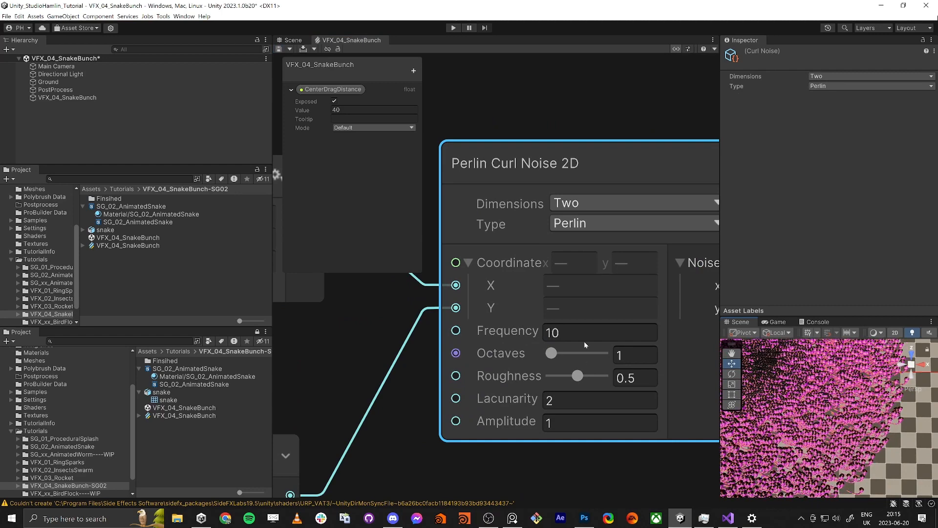
Step: Set the Perlin Curl Noise 2D frequency to 0.1
{"action": "left_click", "coordinate": [566, 333]}
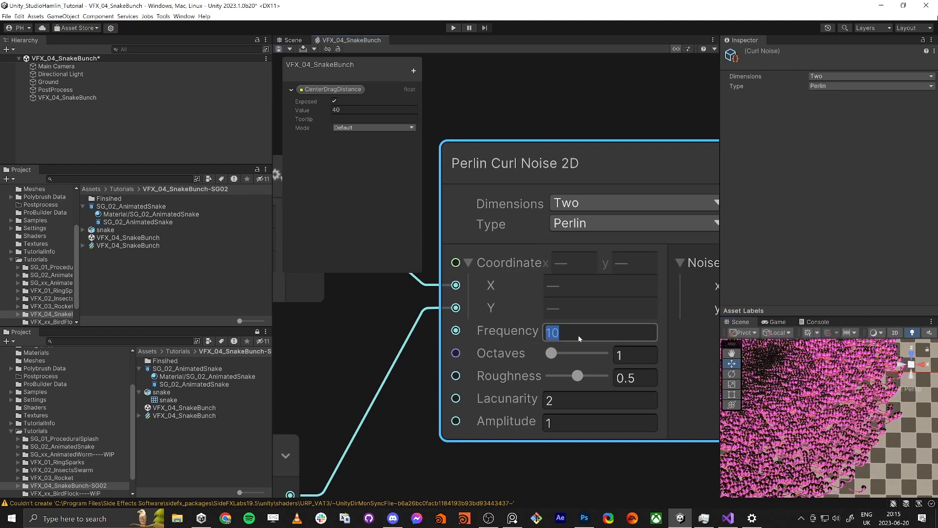
{"action": "type", "text": "0.1"}
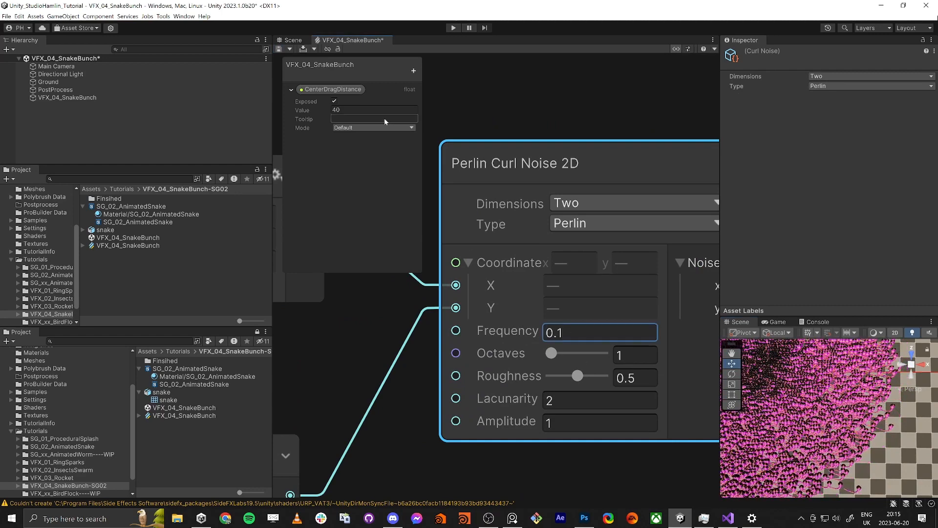
{"action": "scroll", "coordinate": [500, 318], "scroll_direction": "down", "scroll_amount": 10}
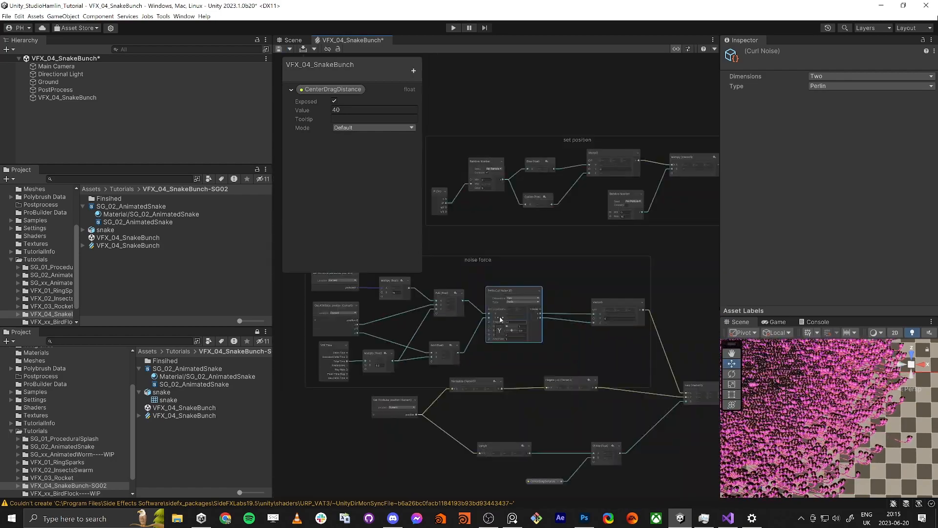
{"action": "scroll", "coordinate": [500, 318], "scroll_direction": "up", "scroll_amount": 3}
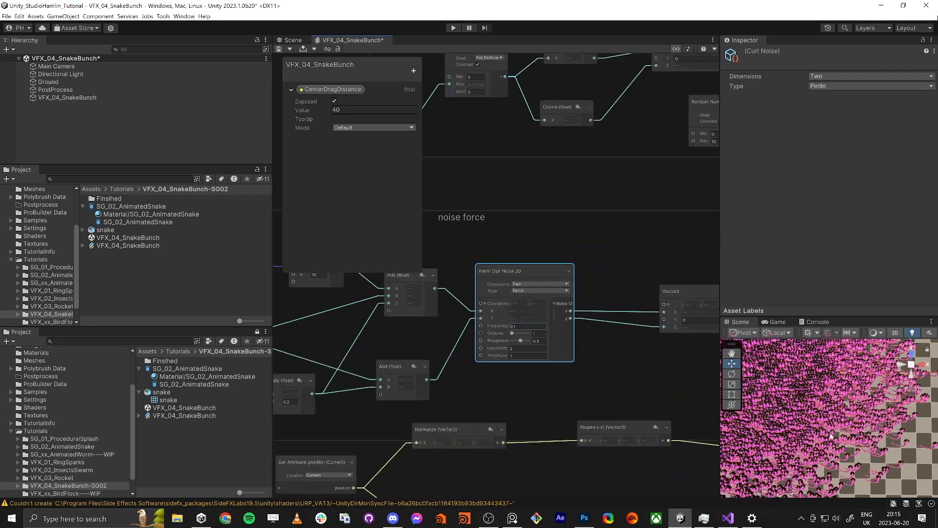
Step: Set the Single Burst count in the Spawn context to 500 and save the graph
{"action": "middle_click_drag", "start_coordinate": [650, 282], "coordinate": [455, 267]}
{"action": "scroll", "coordinate": [445, 316], "scroll_direction": "down", "scroll_amount": 5}
{"action": "middle_click_drag", "start_coordinate": [587, 267], "coordinate": [443, 306]}
{"action": "middle_click_drag", "start_coordinate": [630, 238], "coordinate": [515, 277]}
{"action": "scroll", "coordinate": [438, 308], "scroll_direction": "up", "scroll_amount": 5}
{"action": "left_click", "coordinate": [461, 272]}
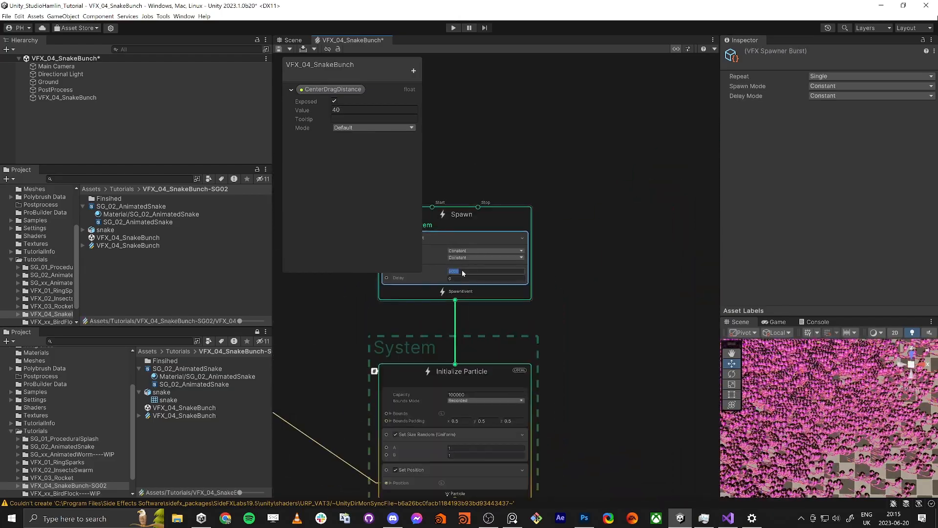
{"action": "key", "text": "Return"}
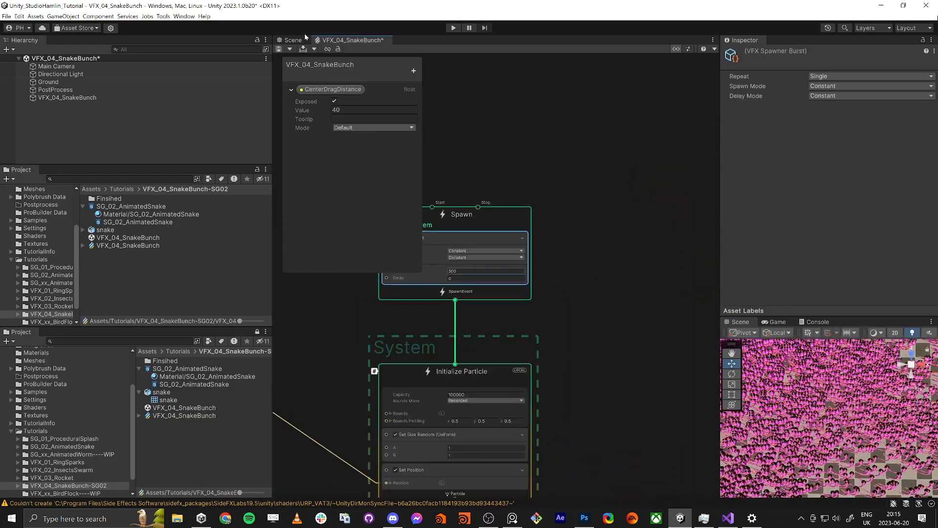
{"action": "left_click", "coordinate": [279, 49]}
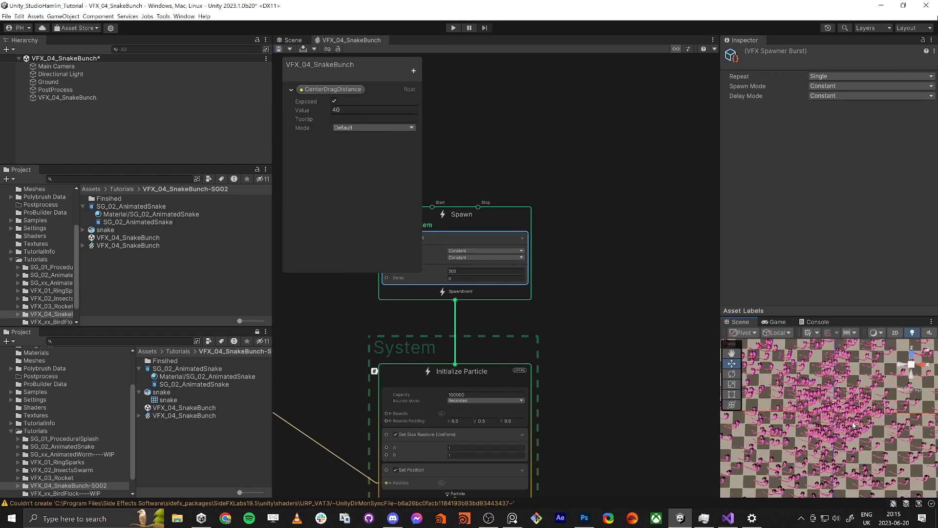
Step: Return to the curl noise node in the noise force group and set its frequency to 10
{"action": "middle_click_drag", "start_coordinate": [544, 336], "coordinate": [709, 287]}
{"action": "middle_click_drag", "start_coordinate": [282, 363], "coordinate": [620, 296]}
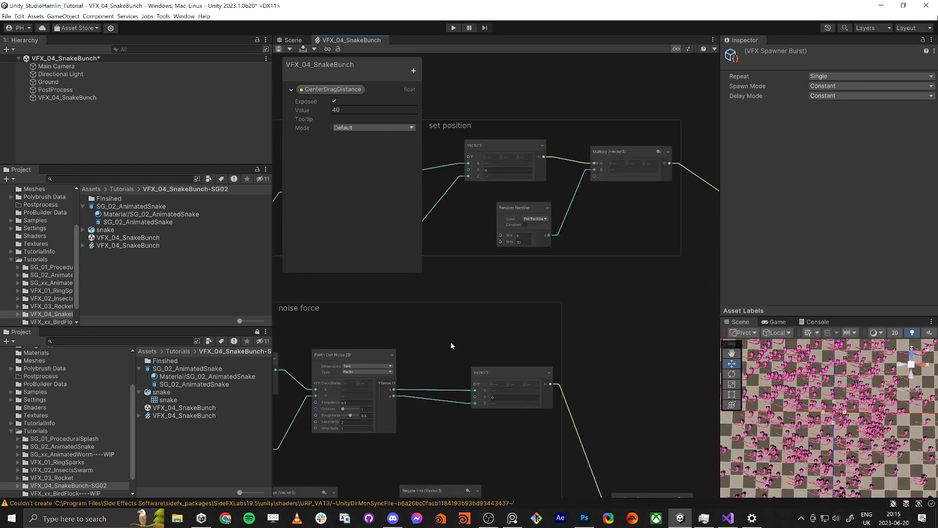
{"action": "middle_click_drag", "start_coordinate": [453, 346], "coordinate": [652, 281]}
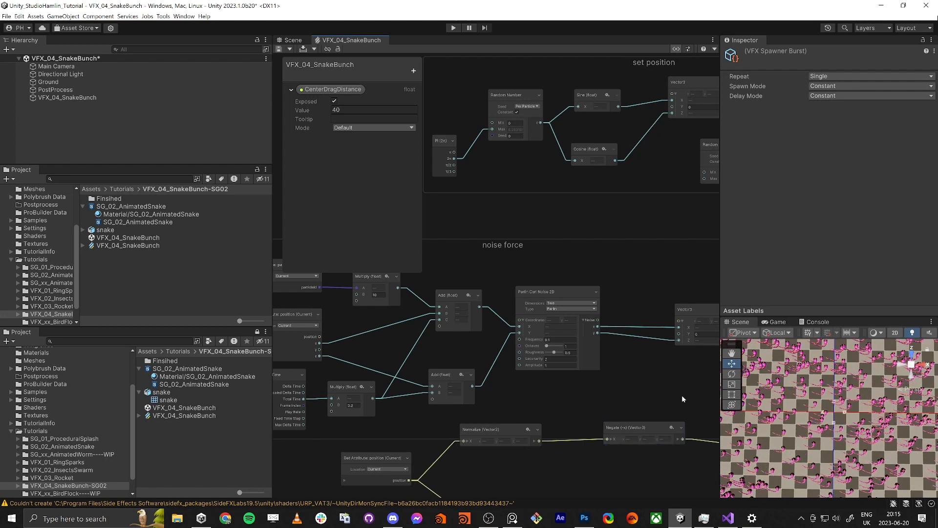
{"action": "scroll", "coordinate": [604, 353], "scroll_direction": "up", "scroll_amount": 5}
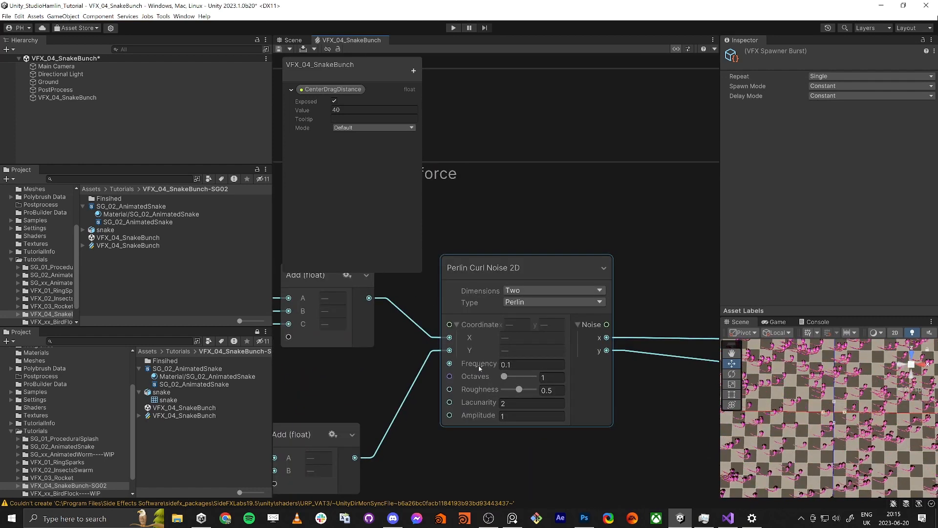
{"action": "mouse_move", "coordinate": [477, 369]}
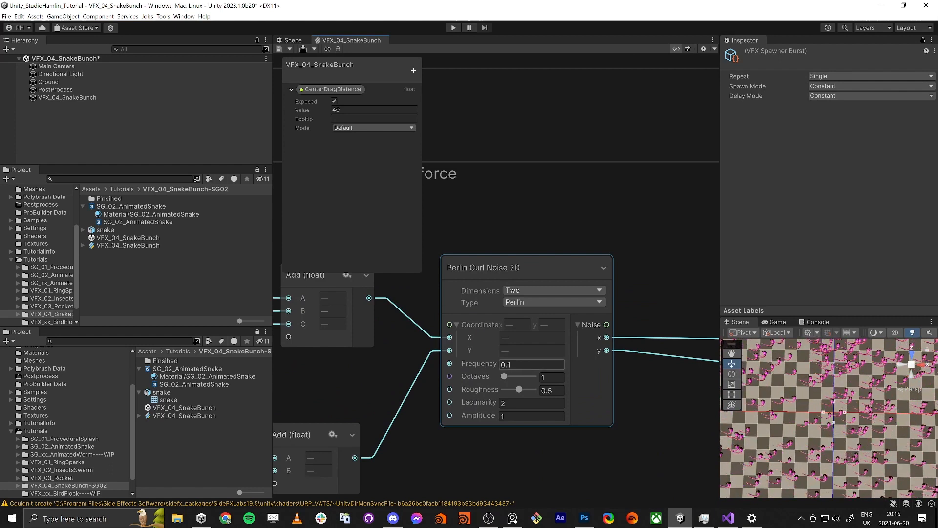
{"action": "left_click", "coordinate": [514, 365]}
{"action": "type", "text": "10"}
{"action": "key", "text": "Return"}
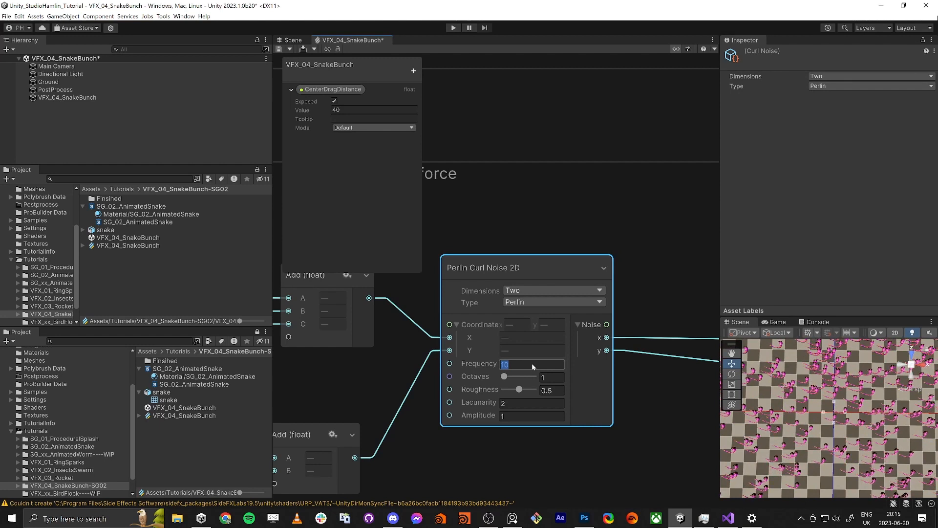
Step: Set the curl noise frequency to 0.2 and its amplitude to 2
{"action": "mouse_move", "coordinate": [532, 366]}
{"action": "left_mouse_down"}
{"action": "mouse_move", "coordinate": [486, 366]}
{"action": "mouse_move", "coordinate": [525, 367]}
{"action": "left_mouse_up"}
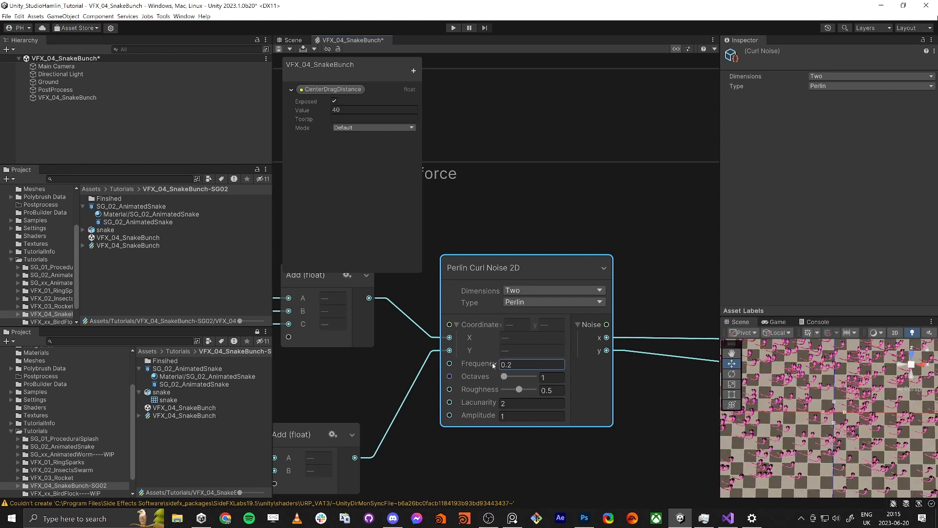
{"action": "left_click", "coordinate": [508, 414]}
{"action": "type", "text": "2"}
{"action": "key", "text": "Return"}
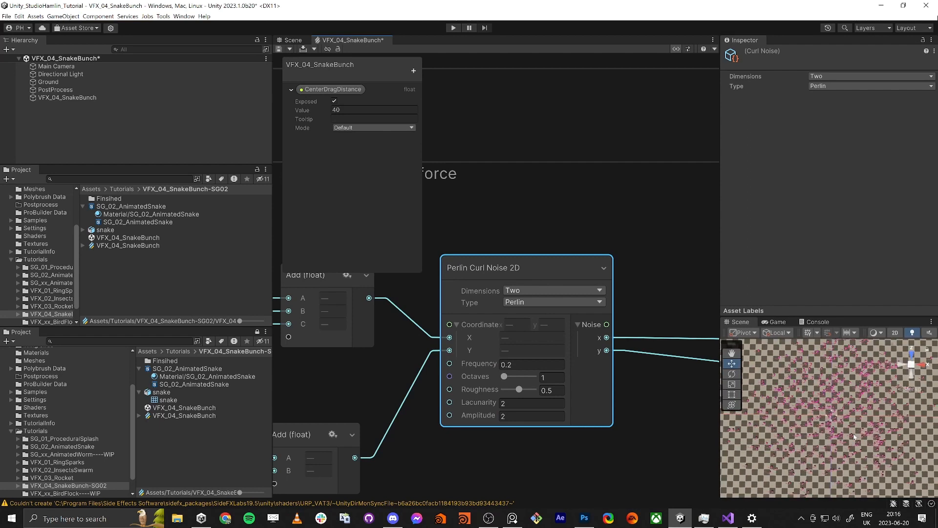
Step: Add a Get Attribute: velocity node beside Output Particle Lit Mesh and connect it to Axis Z of the Orient: Advanced block
{"action": "scroll", "coordinate": [655, 444], "scroll_direction": "down", "scroll_amount": 5}
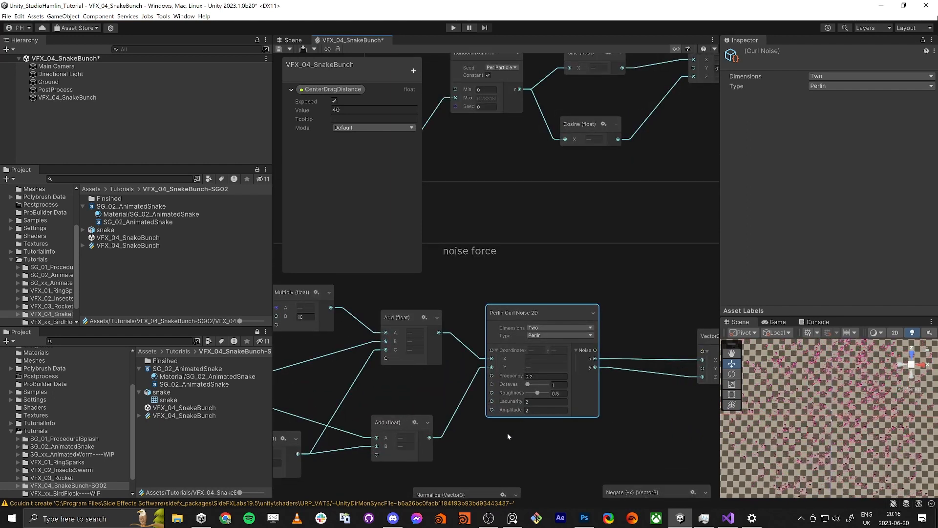
{"action": "scroll", "coordinate": [507, 433], "scroll_direction": "down", "scroll_amount": 5}
{"action": "middle_click_drag", "start_coordinate": [515, 413], "coordinate": [498, 298]}
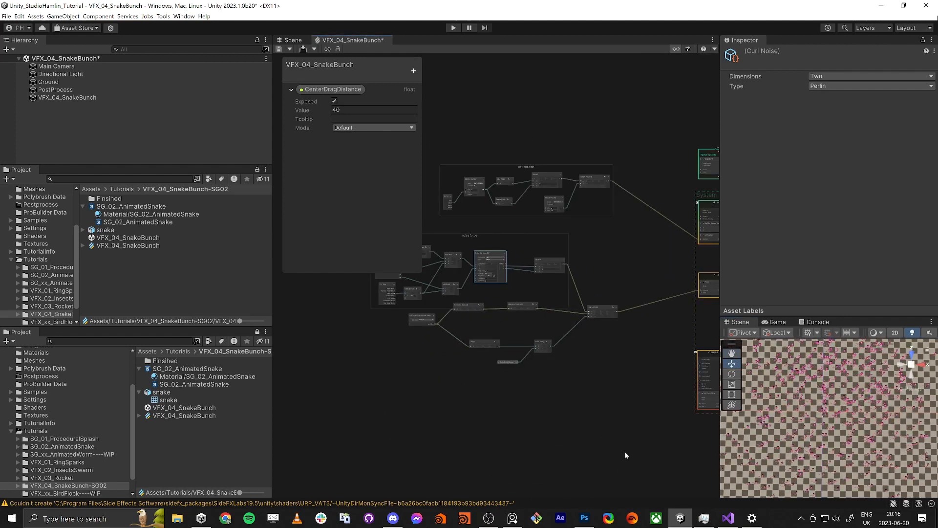
{"action": "scroll", "coordinate": [625, 451], "scroll_direction": "up", "scroll_amount": 6}
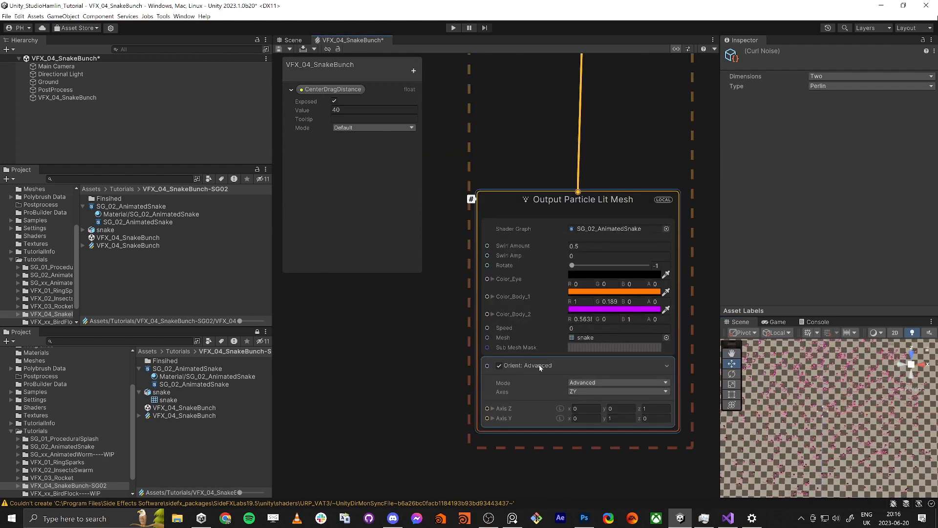
{"action": "middle_click_drag", "start_coordinate": [321, 412], "coordinate": [374, 387]}
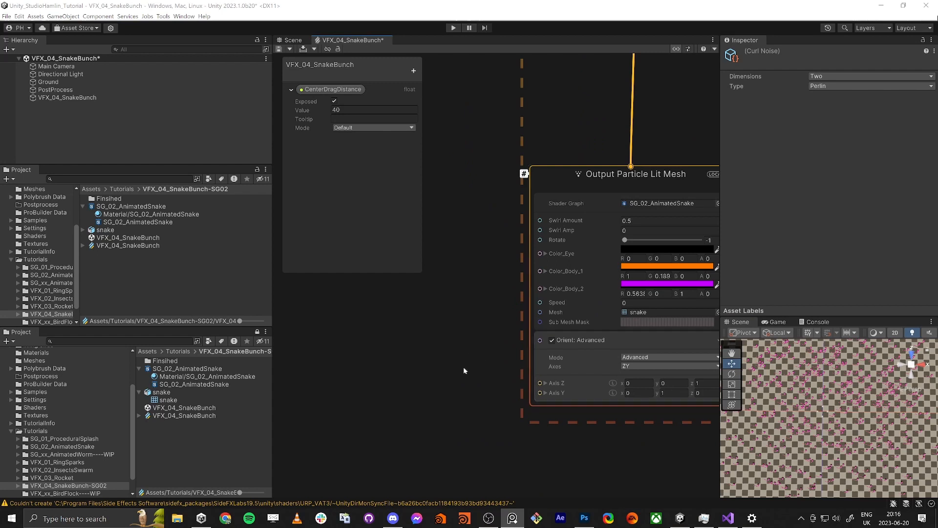
{"action": "left_click", "coordinate": [345, 388]}
{"action": "key", "text": "space"}
{"action": "type", "text": "getv"}
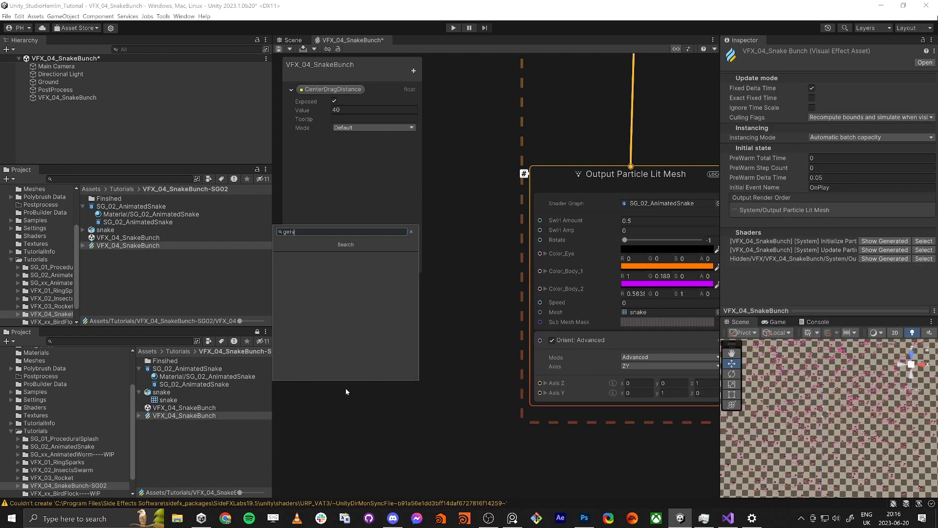
{"action": "type", "text": "el"}
{"action": "key", "text": "Return"}
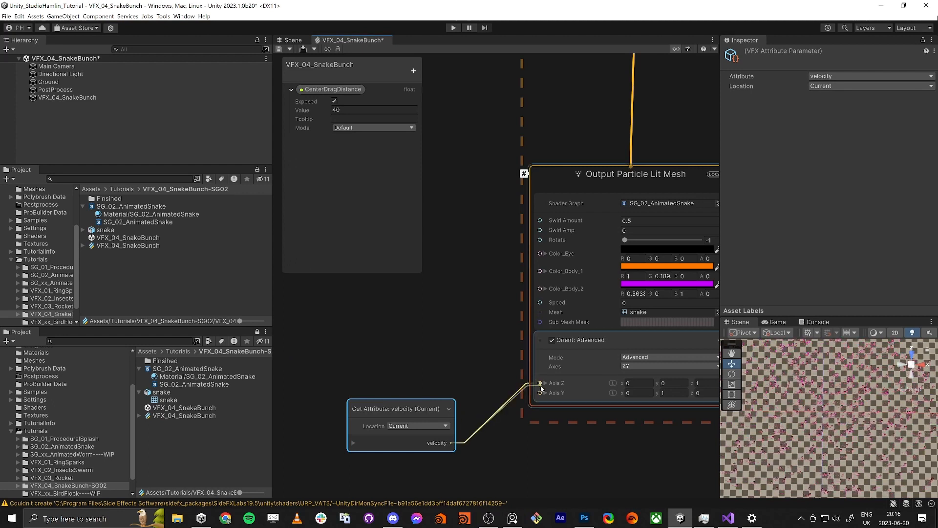
{"action": "left_click_drag", "start_coordinate": [541, 388], "coordinate": [540, 383]}
{"action": "left_click_drag", "start_coordinate": [388, 407], "coordinate": [364, 363]}
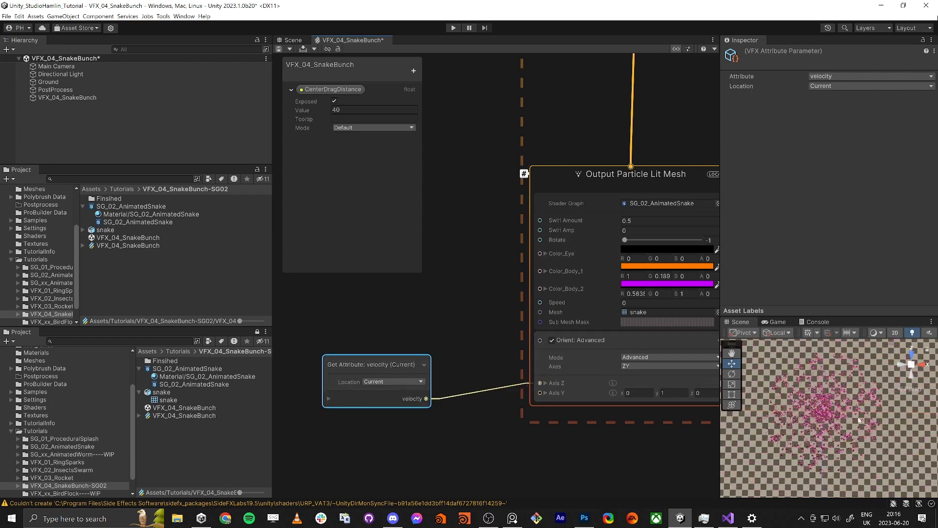
Step: Maximize the Scene view and examine how the snakes move and orient around the origin
{"action": "key", "text": "shift+space"}
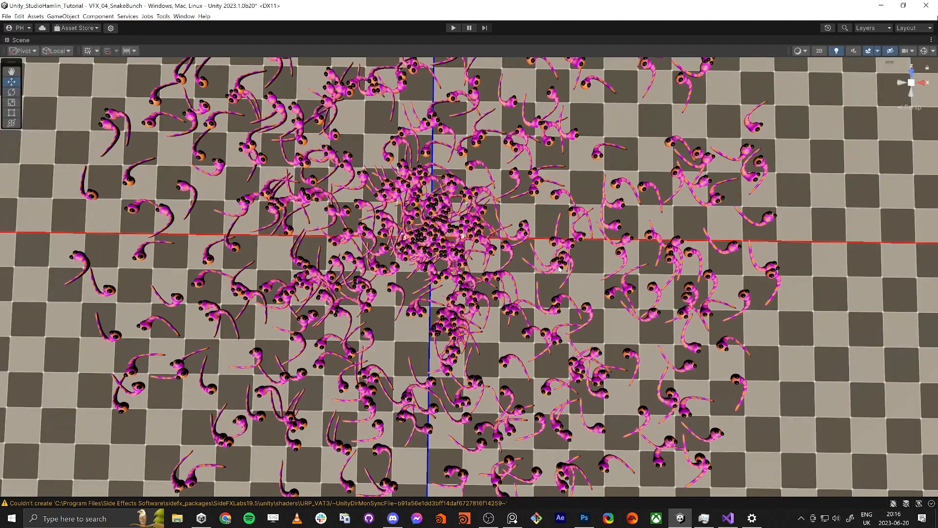
{"action": "scroll", "coordinate": [559, 269], "scroll_direction": "down", "scroll_amount": 10}
{"action": "middle_click_drag", "start_coordinate": [451, 265], "coordinate": [513, 346]}
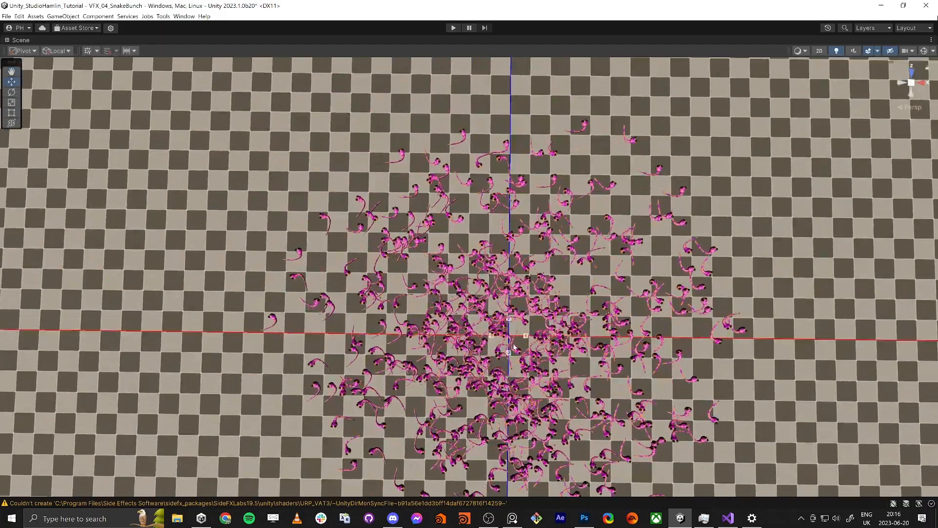